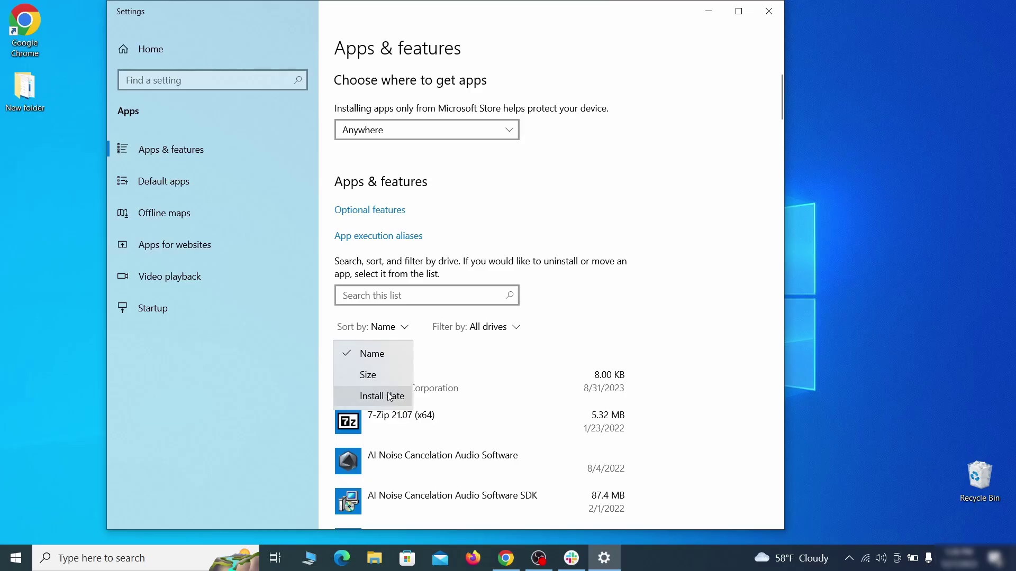
Preview the cleanup: sort apps by install date, processes by CPU and memory, browser settings.
{"action": "left_click", "coordinate": [370, 394]}
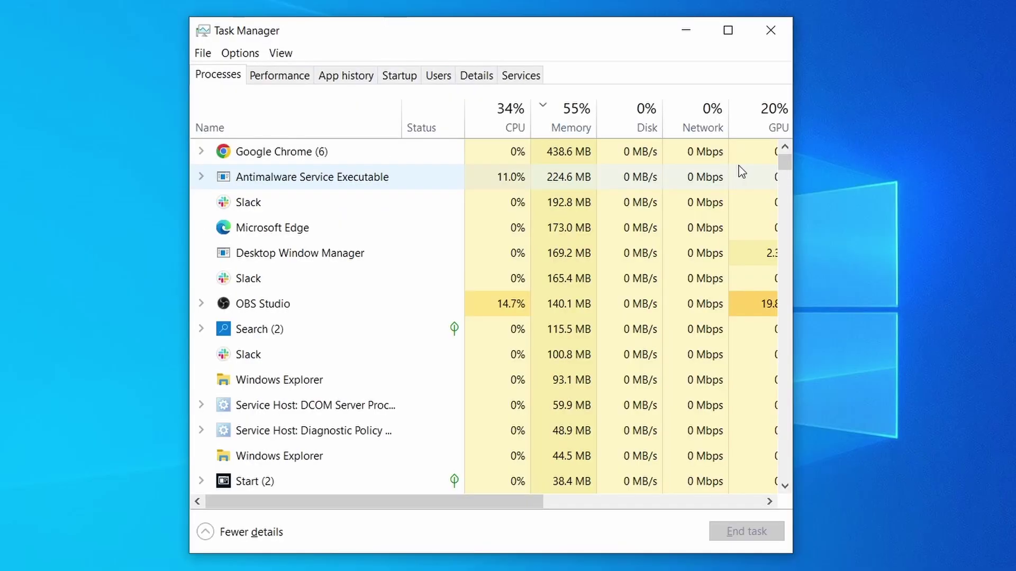
{"action": "left_click", "coordinate": [490, 123]}
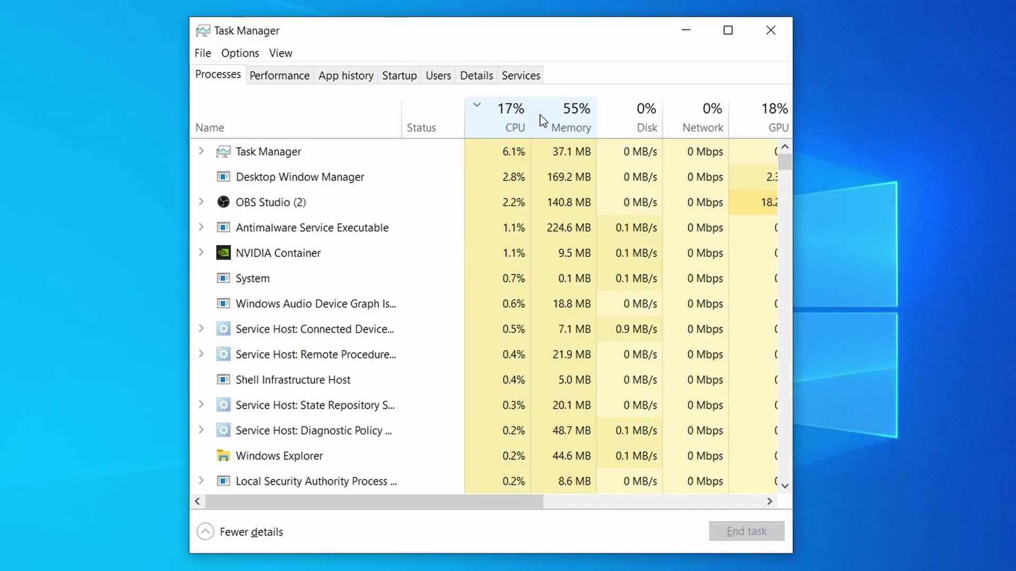
{"action": "left_click", "coordinate": [577, 118]}
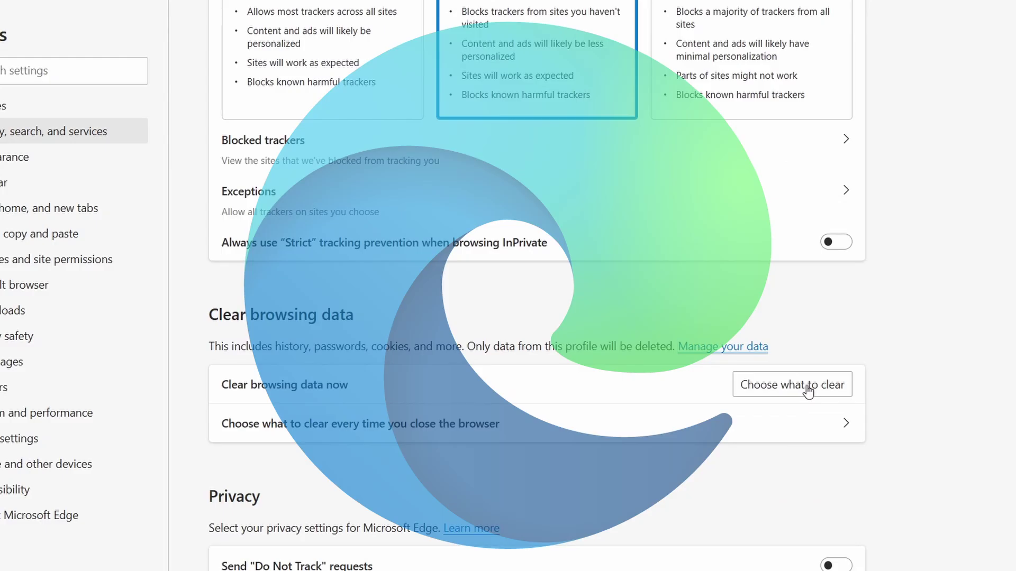
{"action": "left_click", "coordinate": [814, 386]}
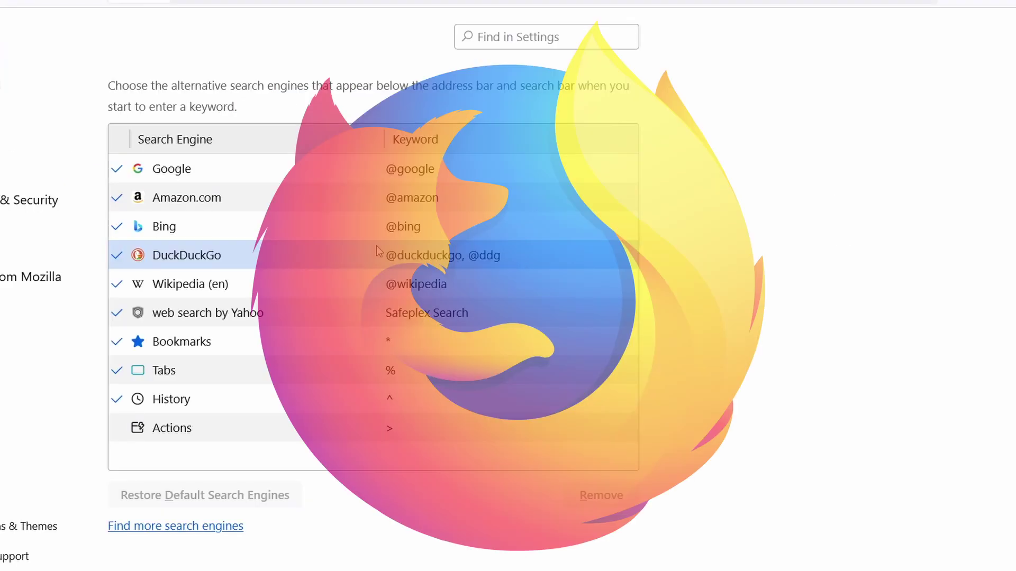
{"action": "key", "text": "Up"}
{"action": "left_click", "coordinate": [286, 257]}
{"action": "left_click", "coordinate": [287, 285]}
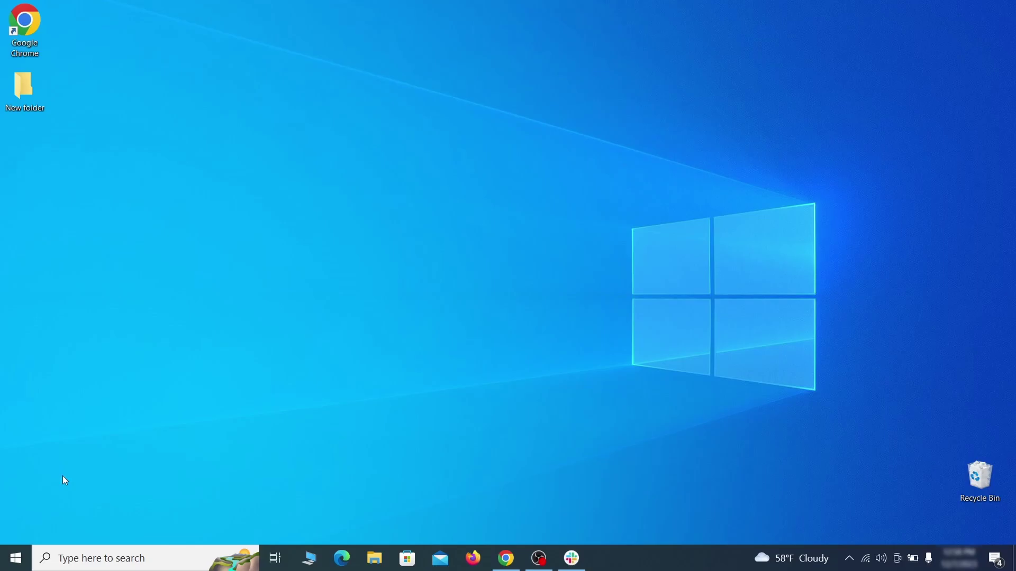
Go to Settings > Update & Security > Recovery and choose Restart now under Advanced startup.
{"action": "left_click", "coordinate": [16, 558]}
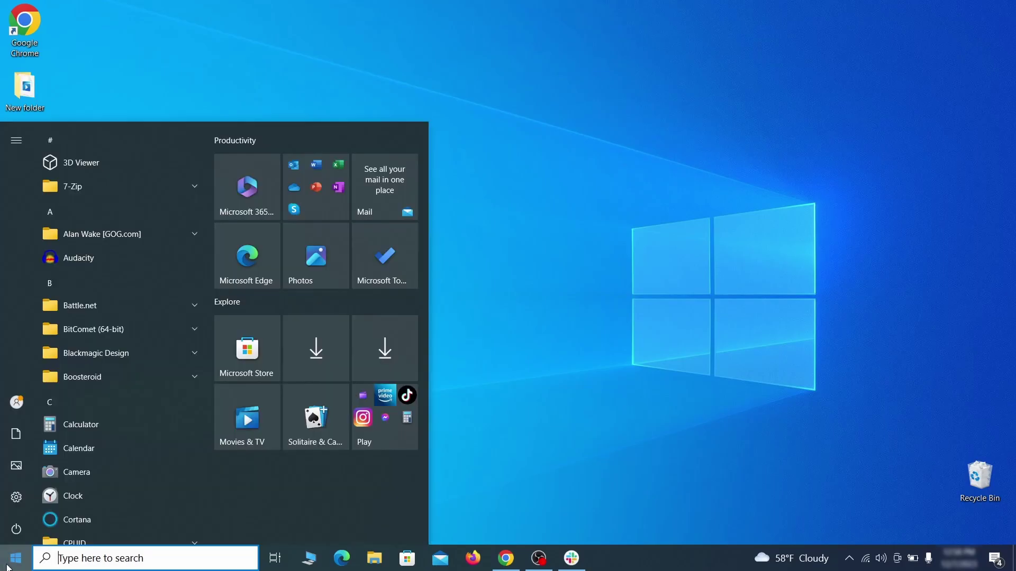
{"action": "left_click", "coordinate": [17, 500]}
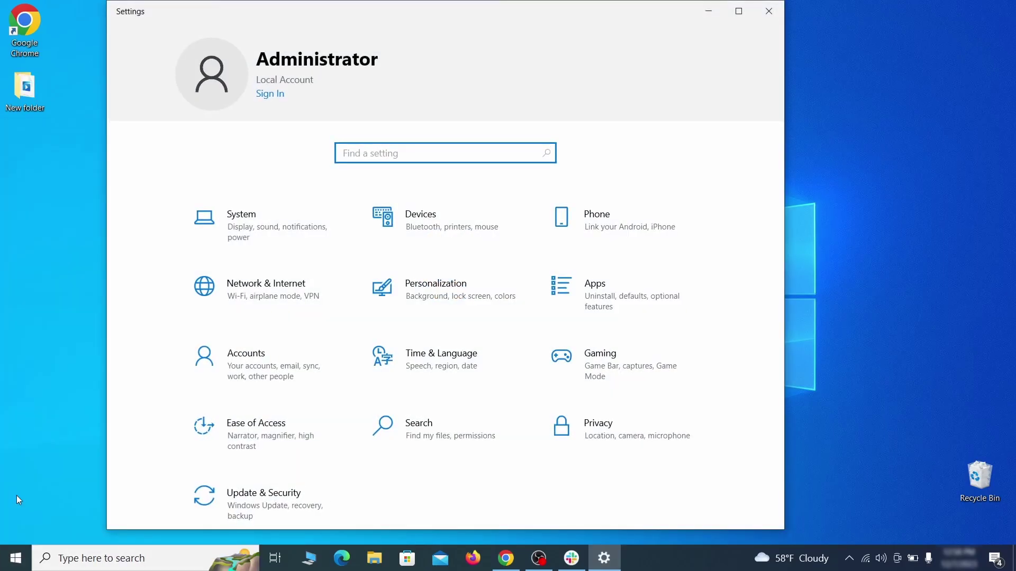
{"action": "left_click", "coordinate": [297, 497]}
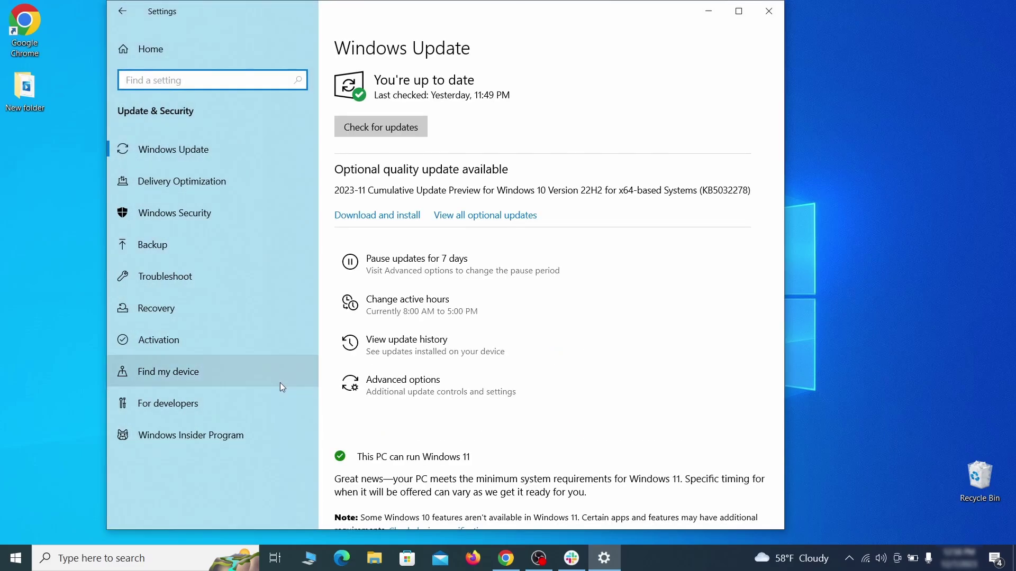
{"action": "left_click", "coordinate": [245, 309]}
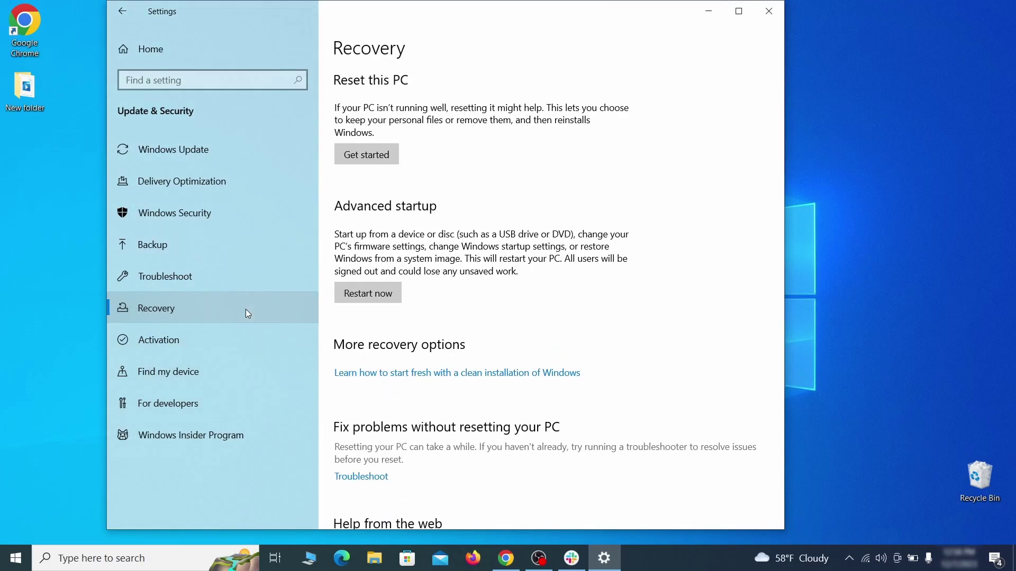
{"action": "left_click", "coordinate": [397, 302]}
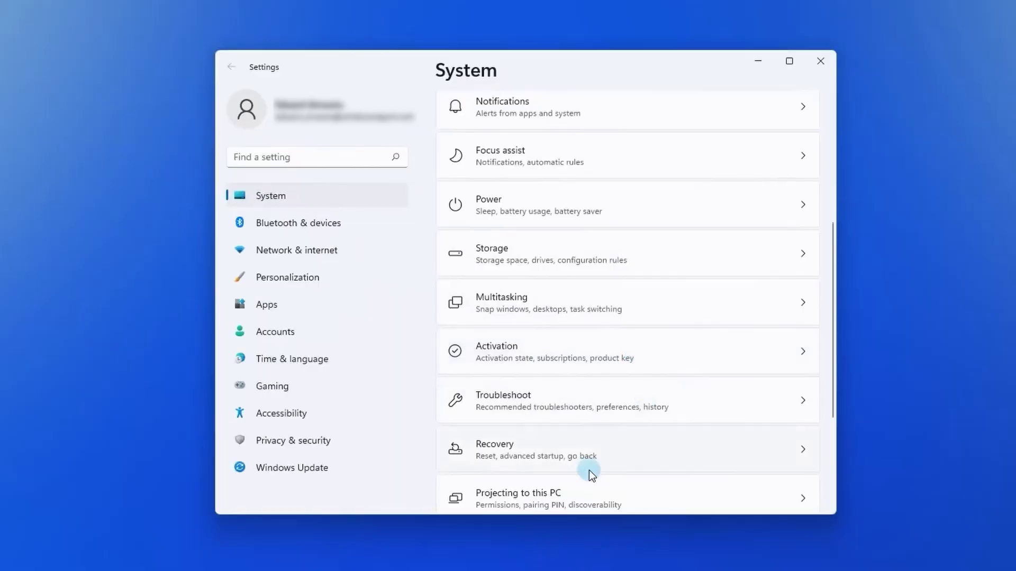
{"action": "left_click", "coordinate": [574, 449]}
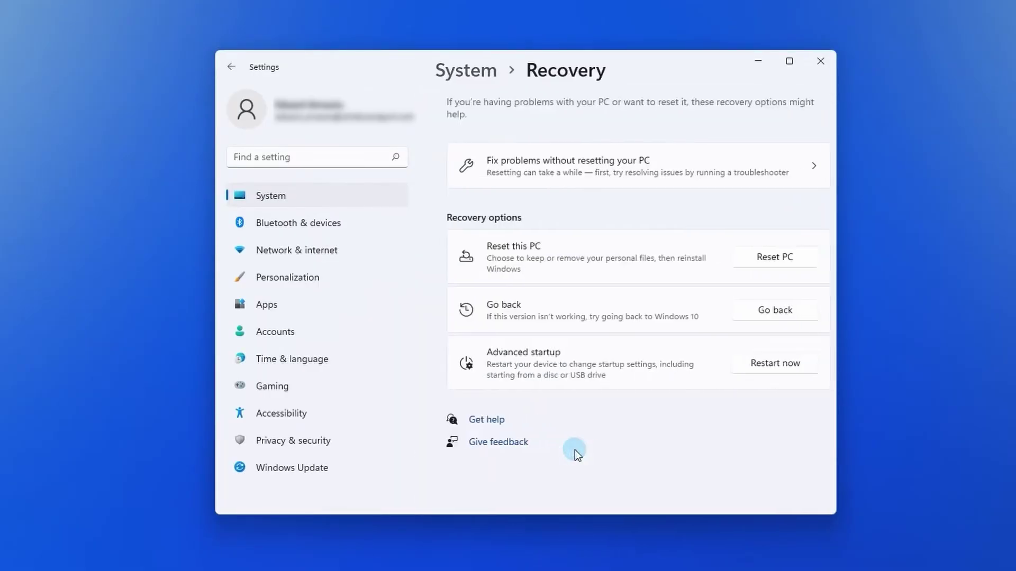
{"action": "left_click", "coordinate": [751, 371]}
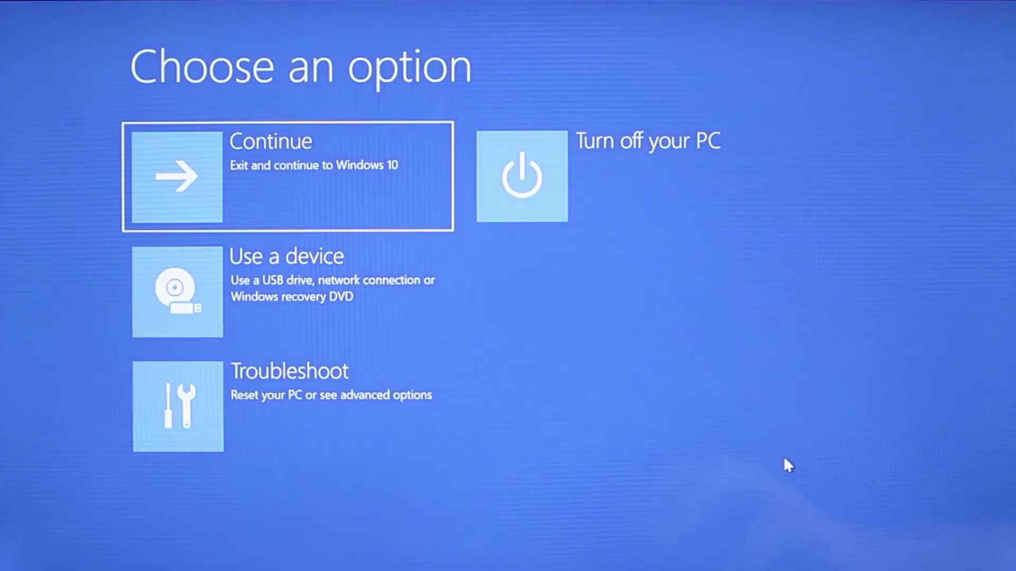
Go through Troubleshoot > Advanced options > Start-up Settings and restart the PC.
{"action": "left_click", "coordinate": [317, 427]}
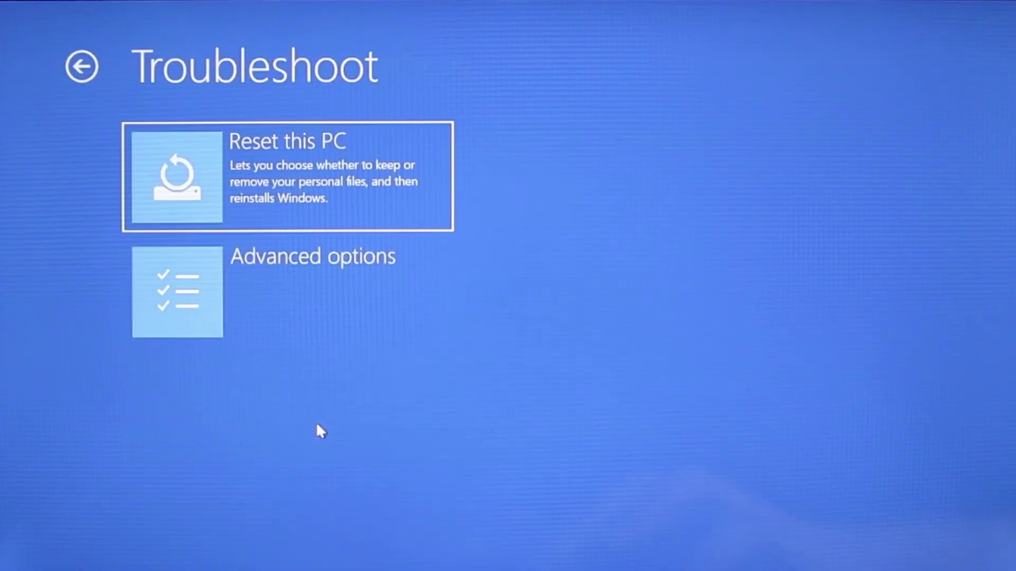
{"action": "left_click", "coordinate": [320, 299]}
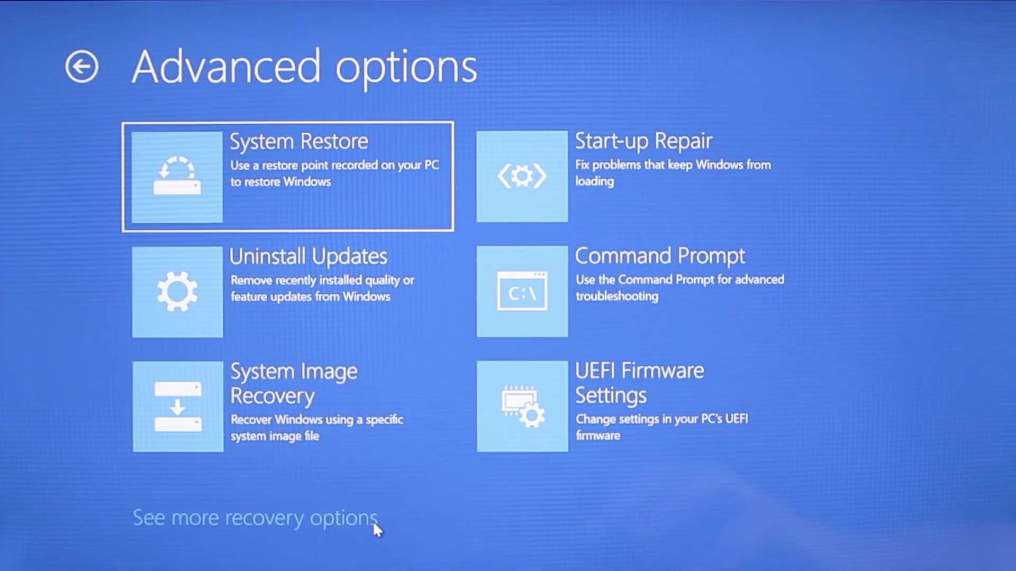
{"action": "left_click", "coordinate": [373, 521]}
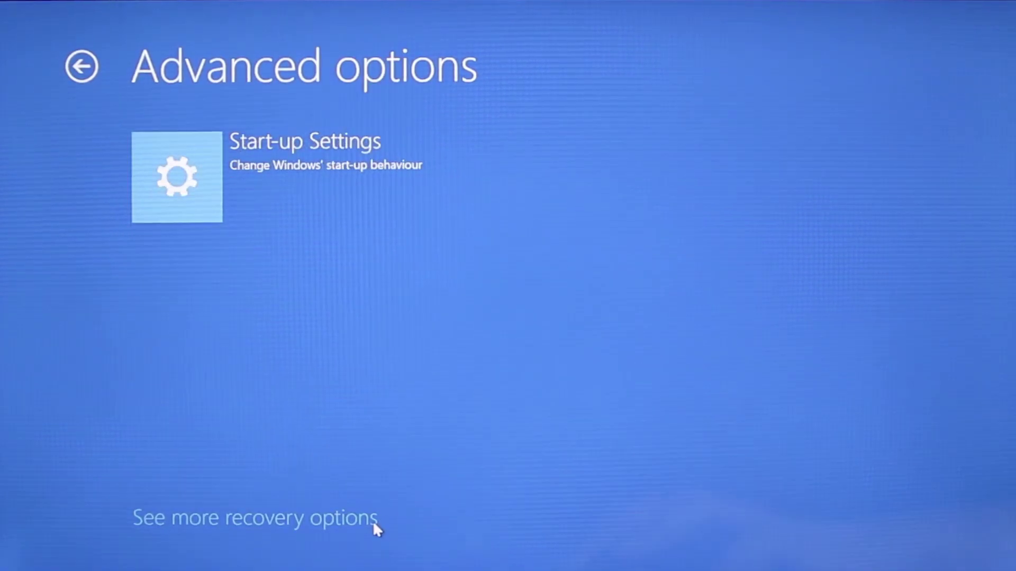
{"action": "left_click", "coordinate": [274, 163]}
{"action": "left_click", "coordinate": [703, 366]}
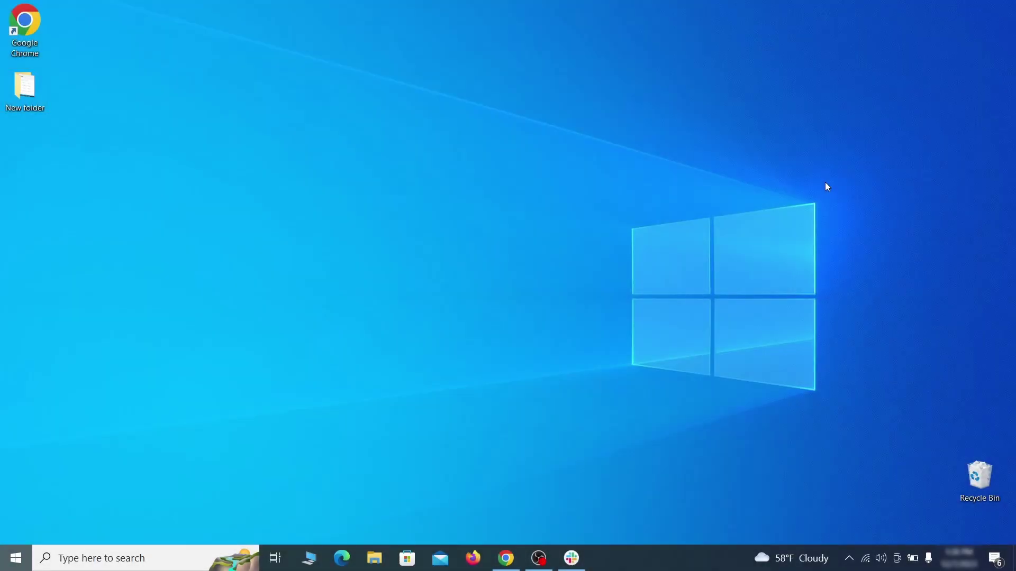
Open Apps & features from the search and sort the app list by install date.
{"action": "key", "text": "super"}
{"action": "type", "text": "apps &"}
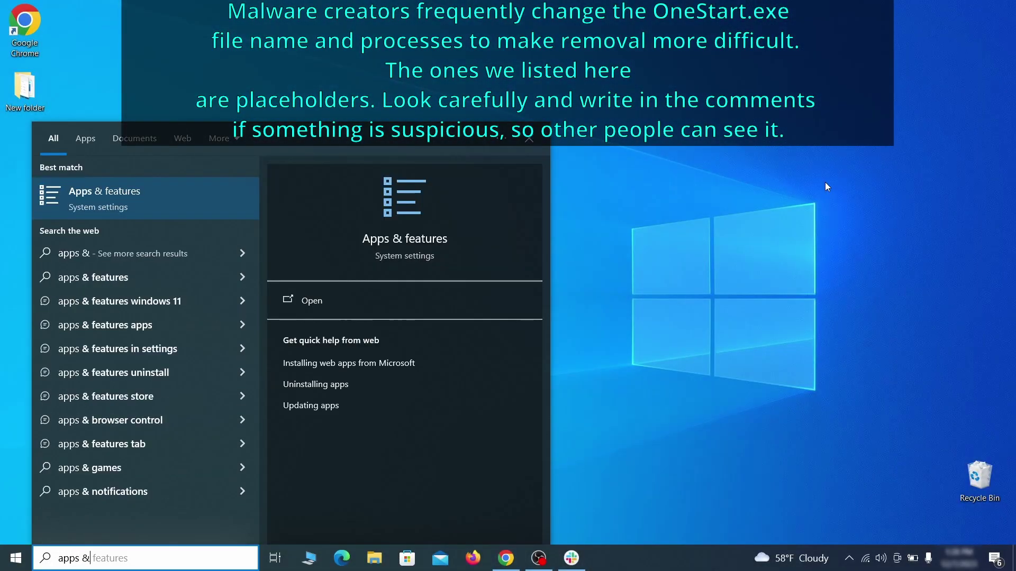
{"action": "type", "text": " features"}
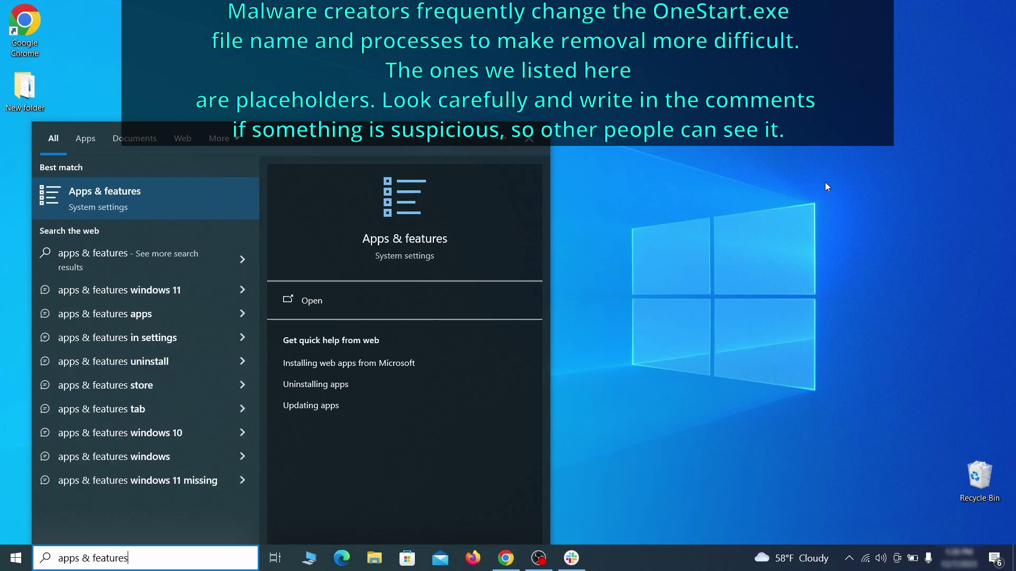
{"action": "key", "text": "Return"}
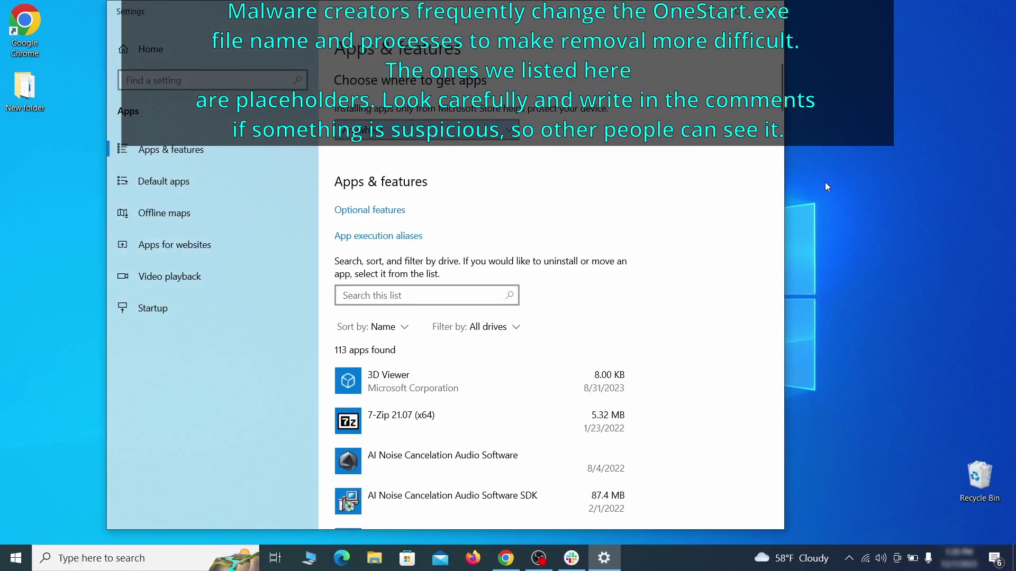
{"action": "left_click", "coordinate": [400, 328]}
{"action": "left_click", "coordinate": [381, 395]}
{"action": "scroll", "coordinate": [577, 333], "scroll_direction": "down", "scroll_amount": 2}
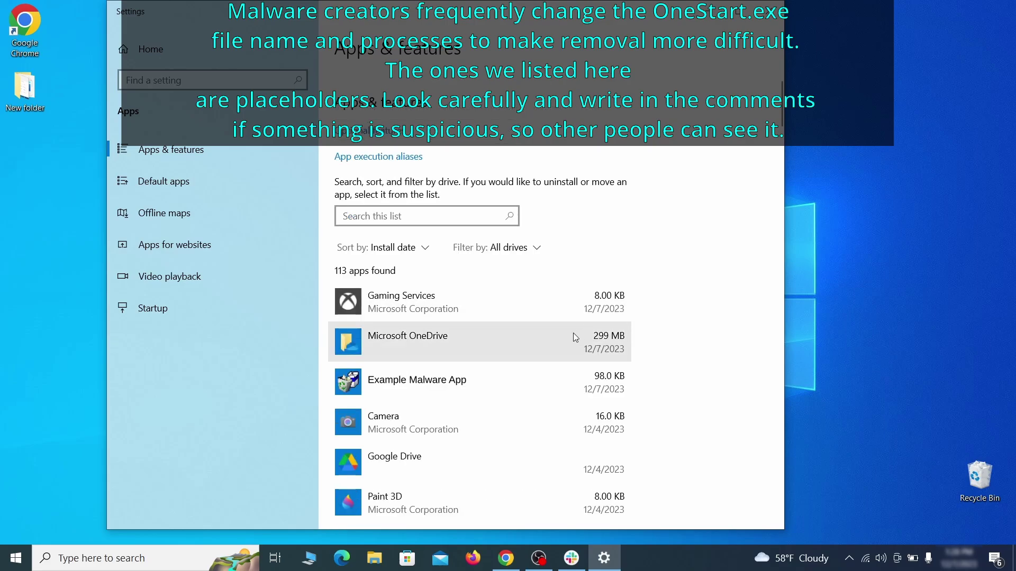
Uninstall Example Malware App, finish the uninstaller, and close Settings.
{"action": "left_click", "coordinate": [518, 380]}
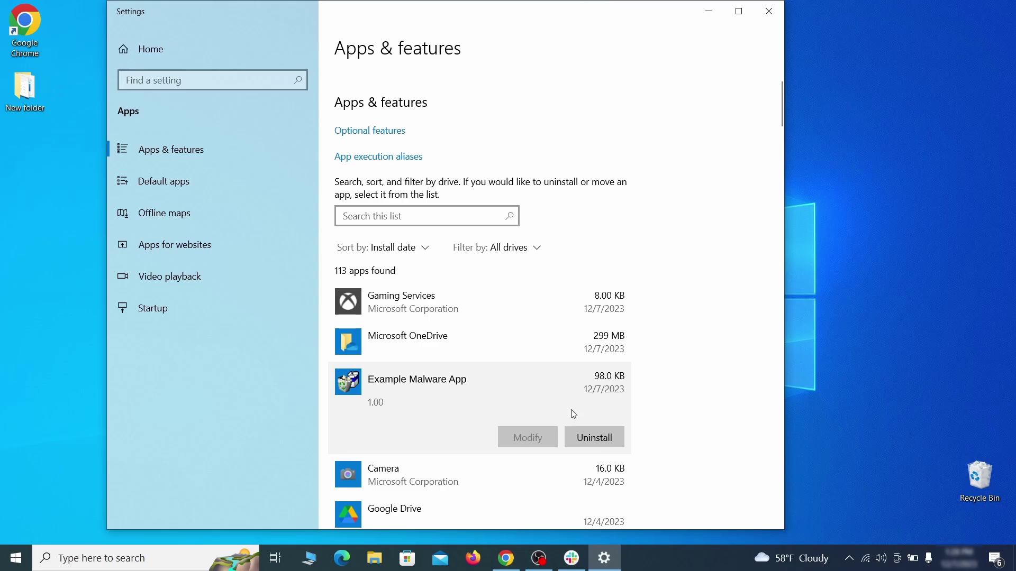
{"action": "left_click", "coordinate": [607, 438]}
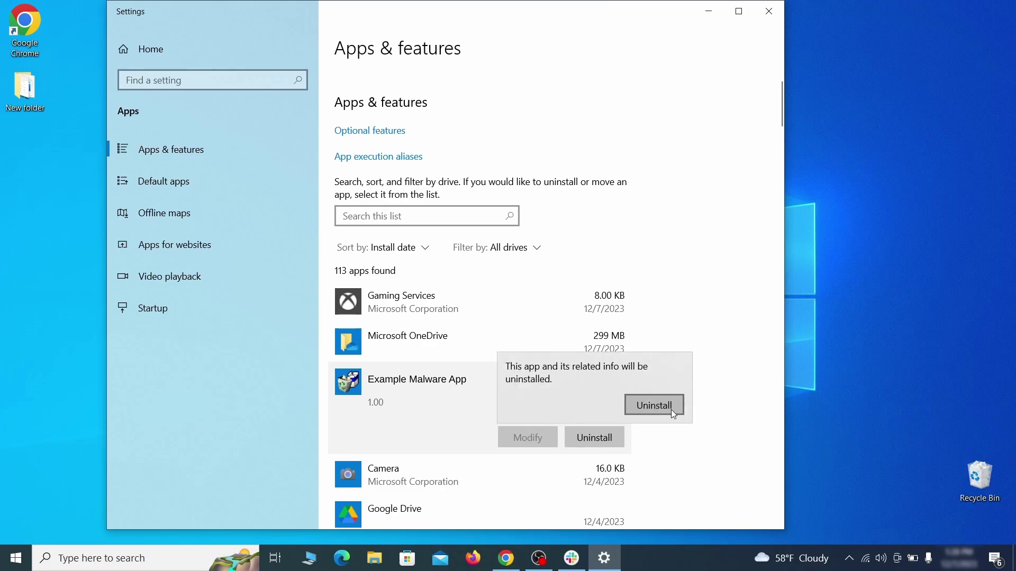
{"action": "left_click", "coordinate": [655, 406]}
{"action": "left_click", "coordinate": [583, 398]}
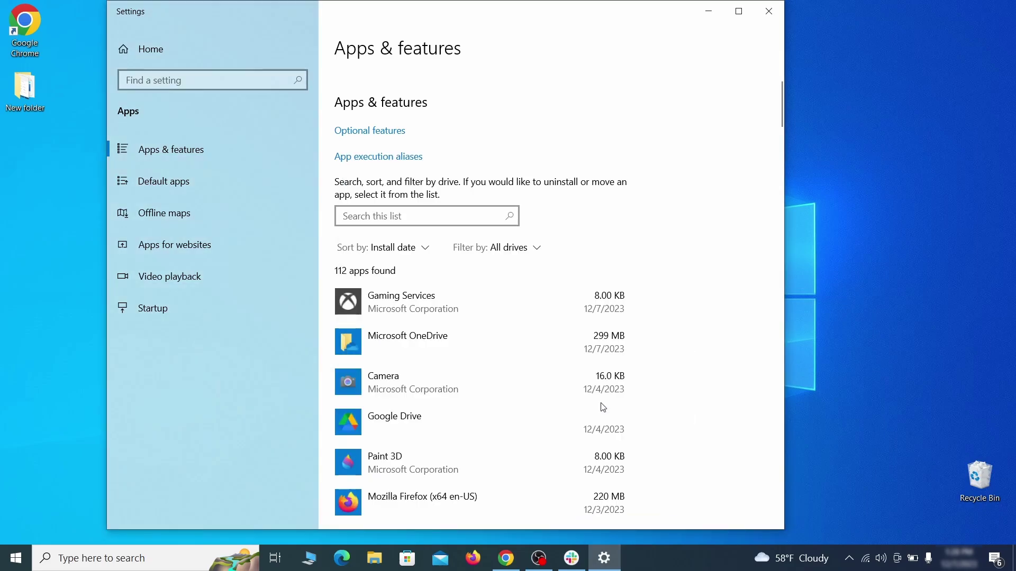
{"action": "left_click", "coordinate": [769, 11]}
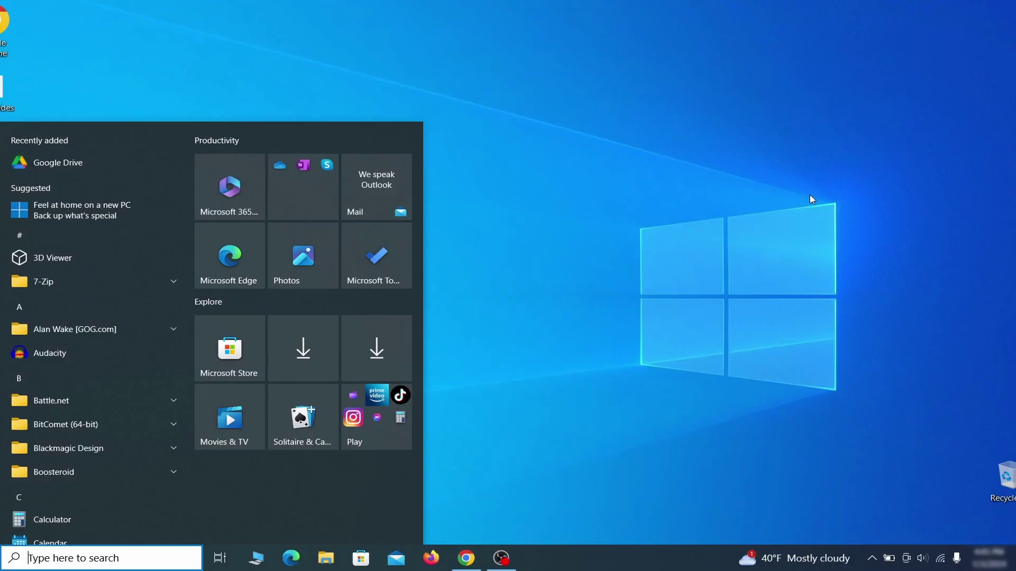
Enable system protection on Local Disk (C:) and describe a new restore point as 'Restore Point'.
{"action": "type", "text": "create a"}
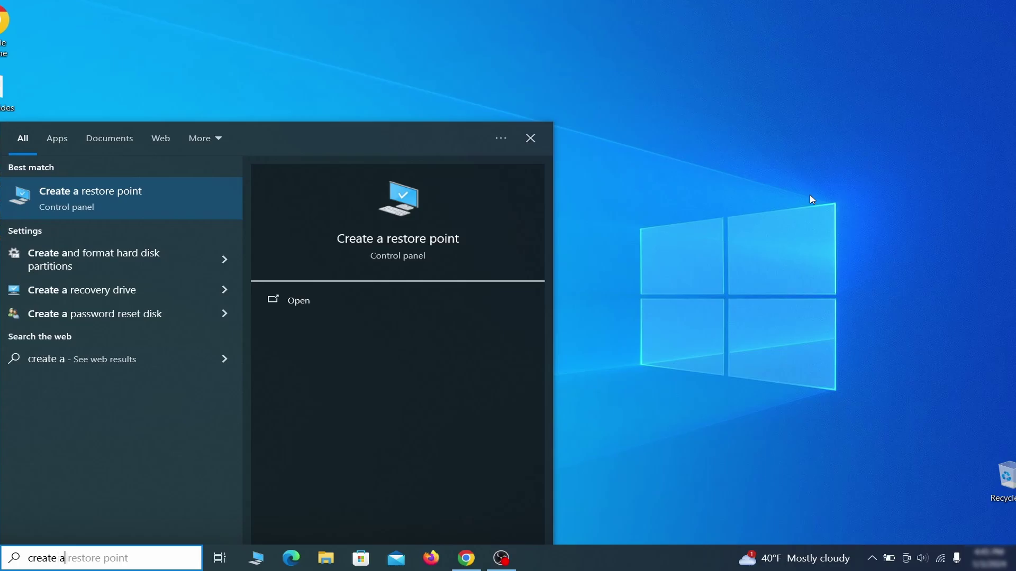
{"action": "type", "text": " restore point"}
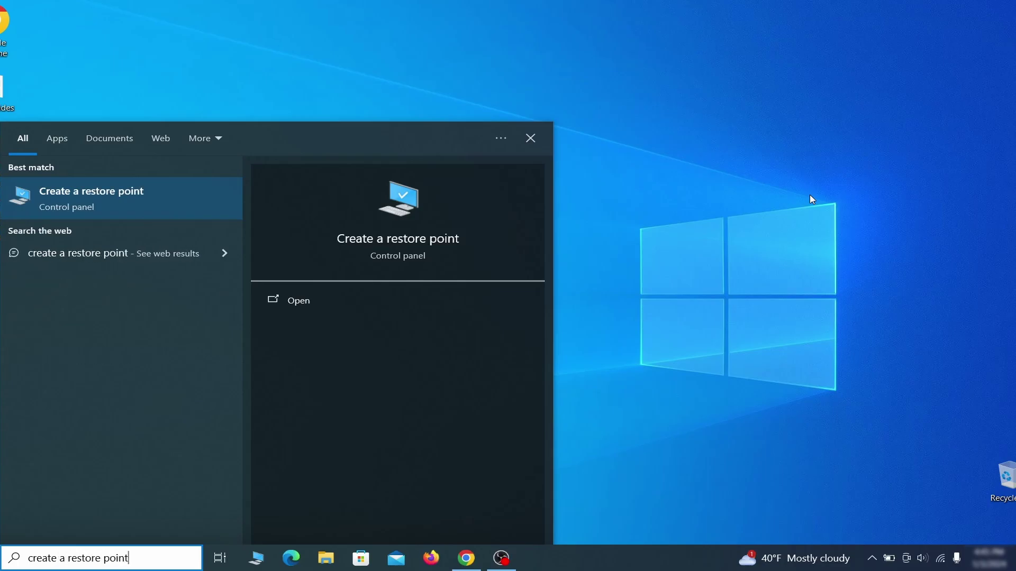
{"action": "key", "text": "Return"}
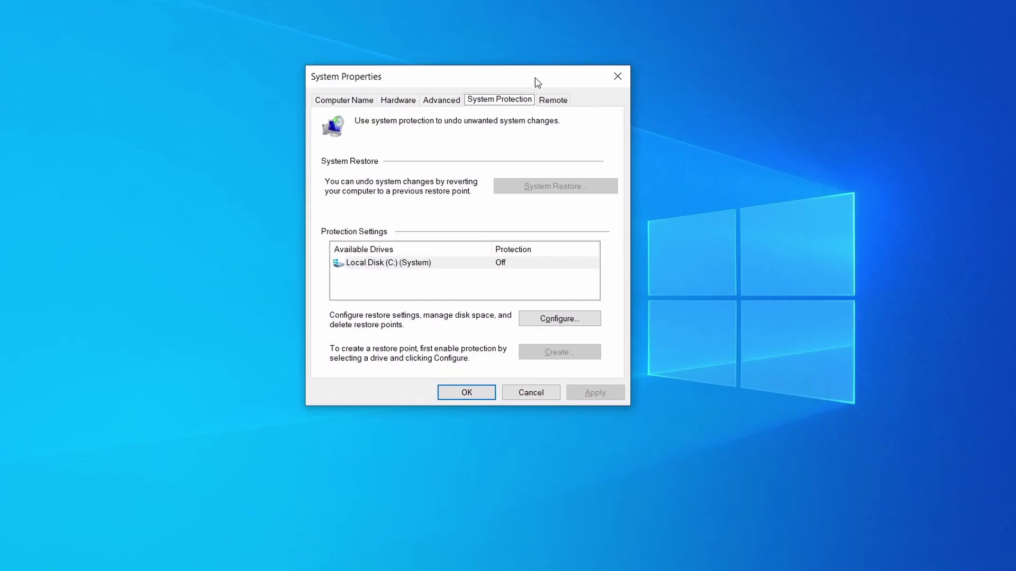
{"action": "left_click", "coordinate": [455, 265]}
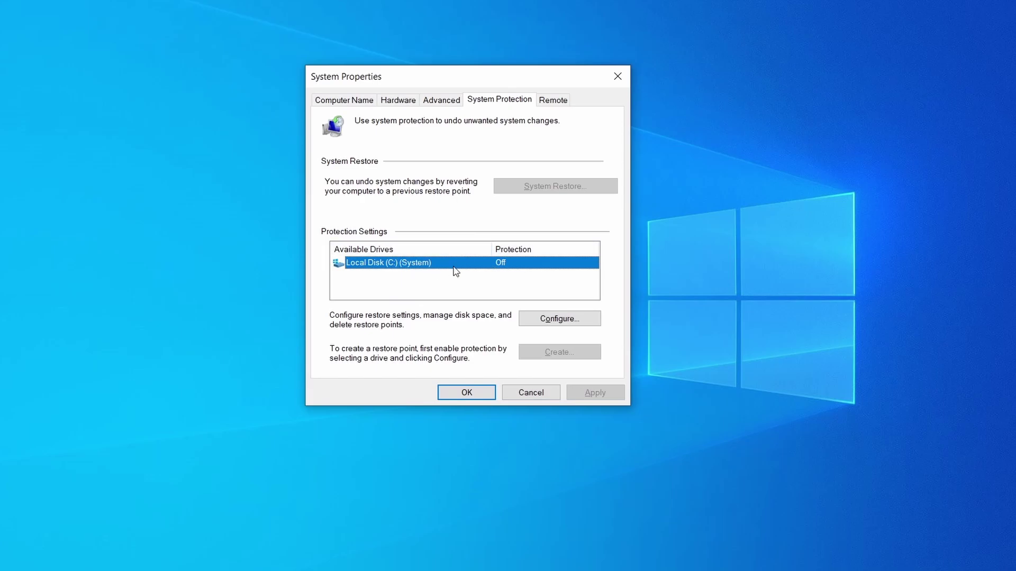
{"action": "left_click", "coordinate": [585, 319]}
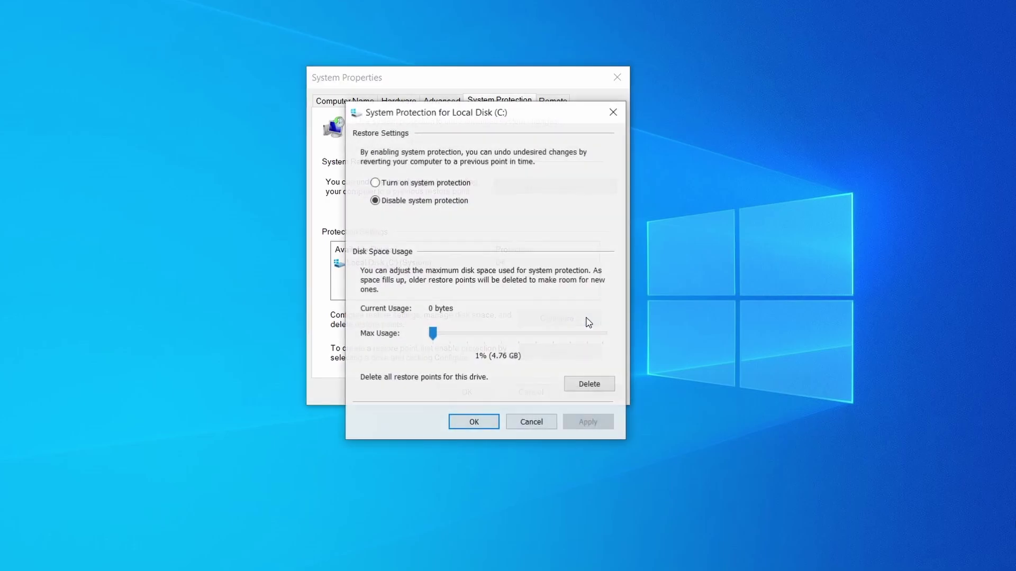
{"action": "left_click", "coordinate": [375, 183]}
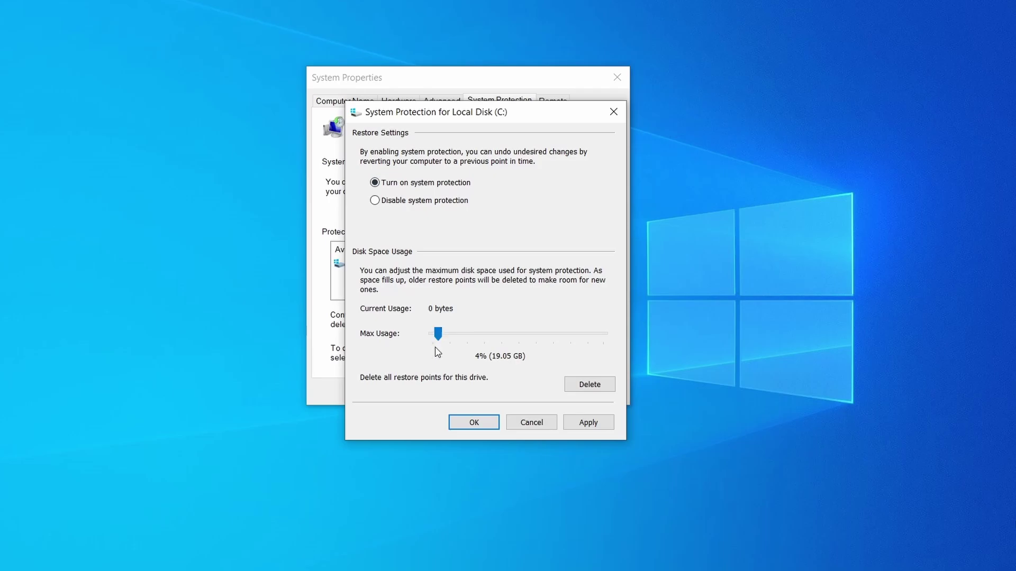
{"action": "left_click", "coordinate": [587, 422]}
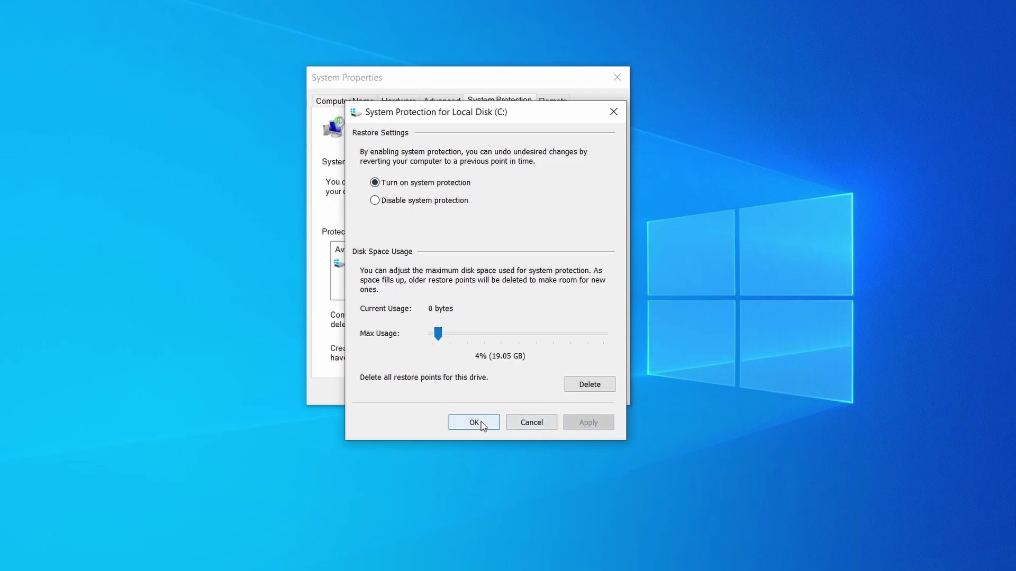
{"action": "left_click", "coordinate": [476, 422]}
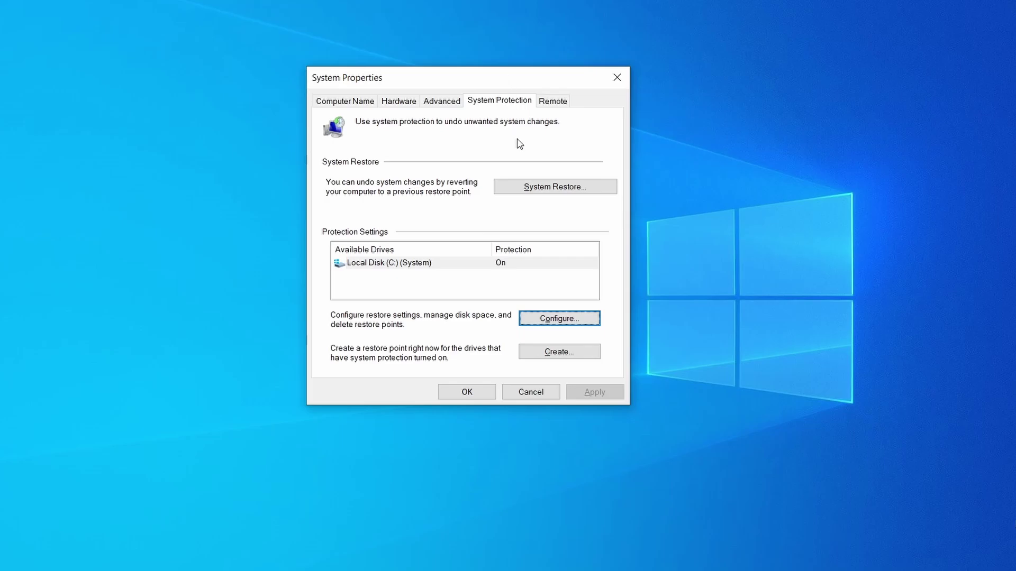
{"action": "left_click", "coordinate": [569, 358]}
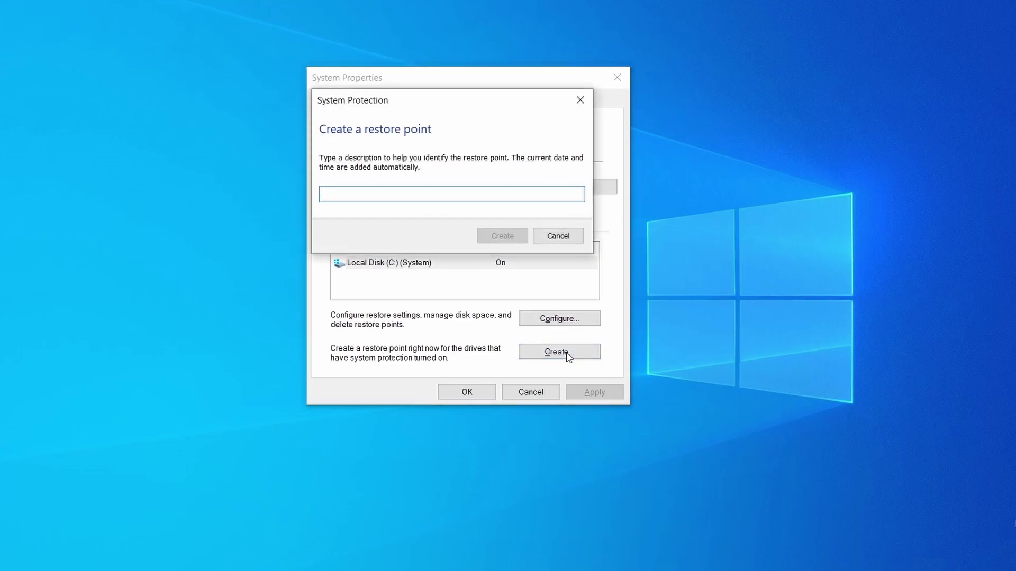
{"action": "type", "text": "Restore"}
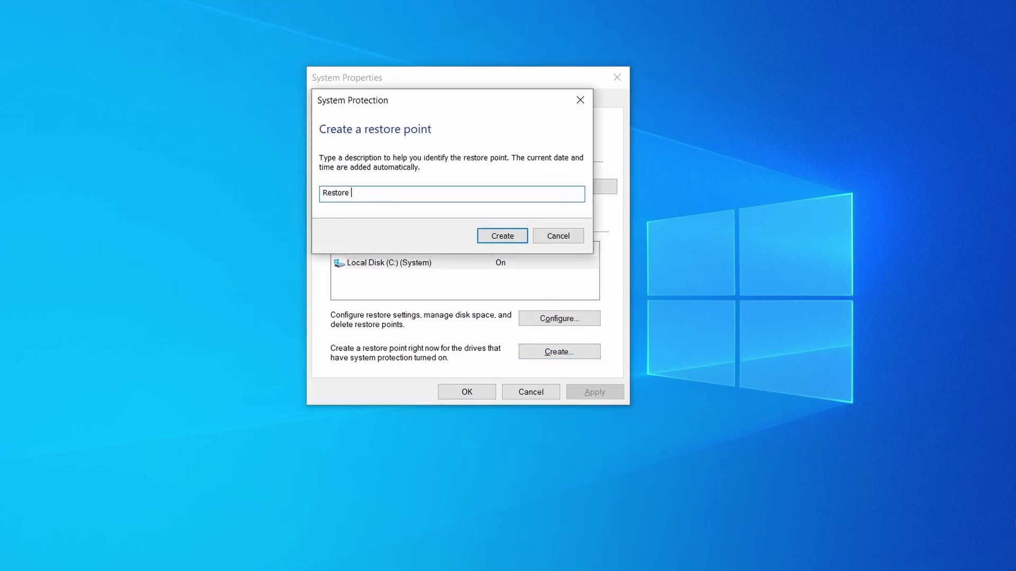
{"action": "type", "text": " Point 1"}
Create the restore point, then launch System Restore and select Restore Point 1.
{"action": "left_click", "coordinate": [512, 235]}
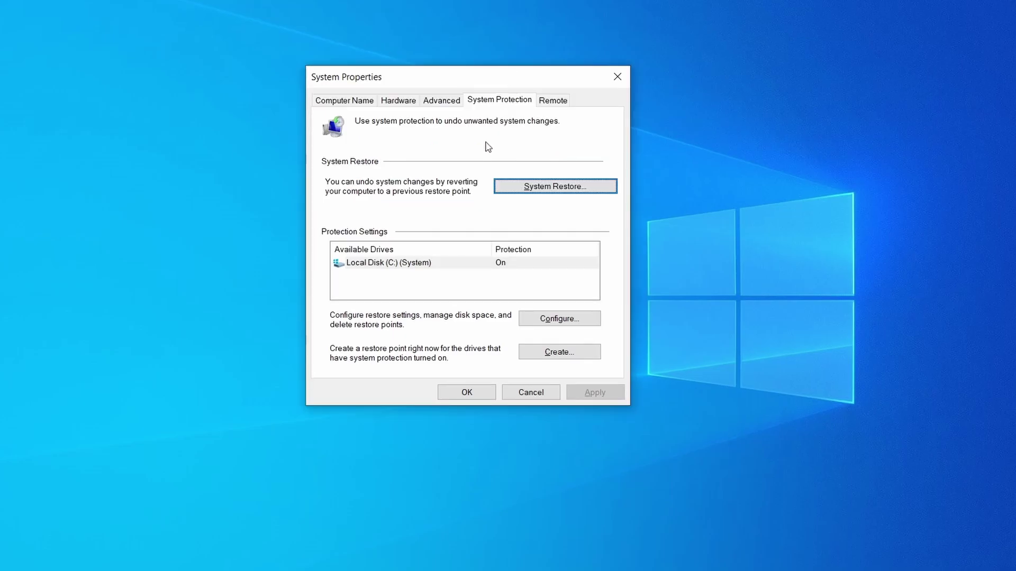
{"action": "left_click", "coordinate": [597, 189]}
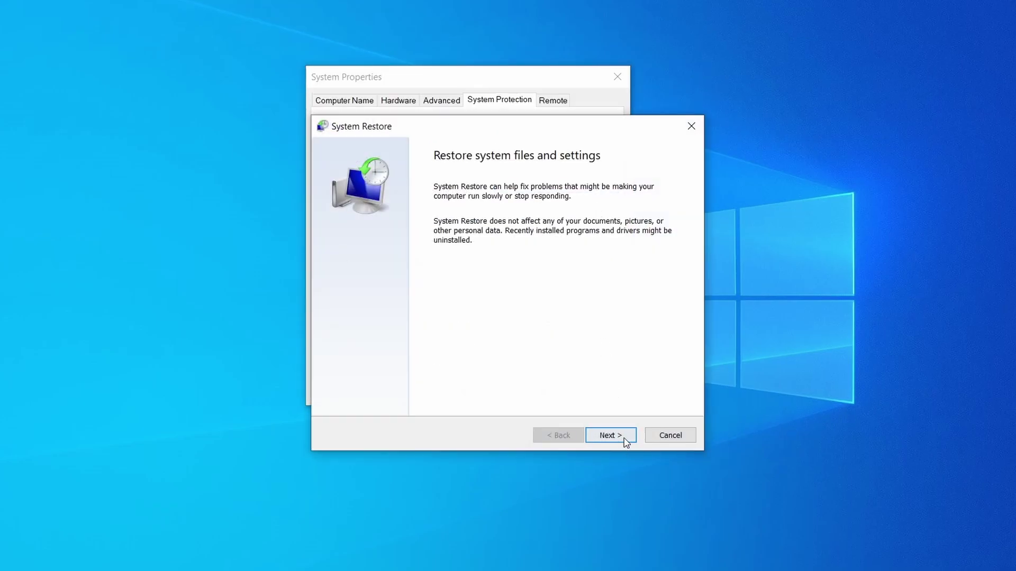
{"action": "left_click", "coordinate": [625, 437]}
{"action": "left_click", "coordinate": [499, 243]}
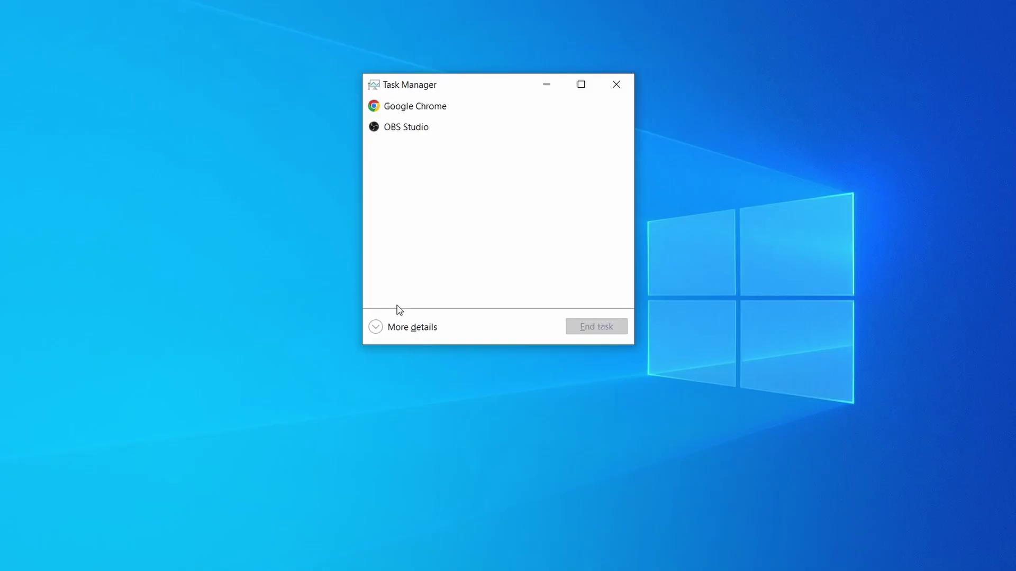
Expand Task Manager, sort by CPU and memory, and open Example Malware Process's file location.
{"action": "left_click", "coordinate": [376, 327]}
{"action": "left_click", "coordinate": [500, 119]}
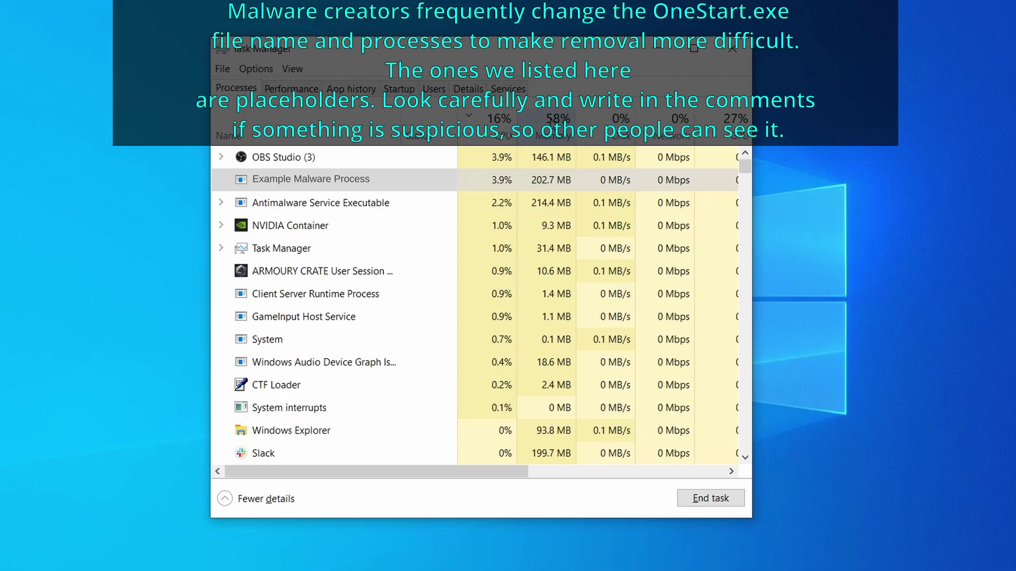
{"action": "left_click", "coordinate": [553, 130]}
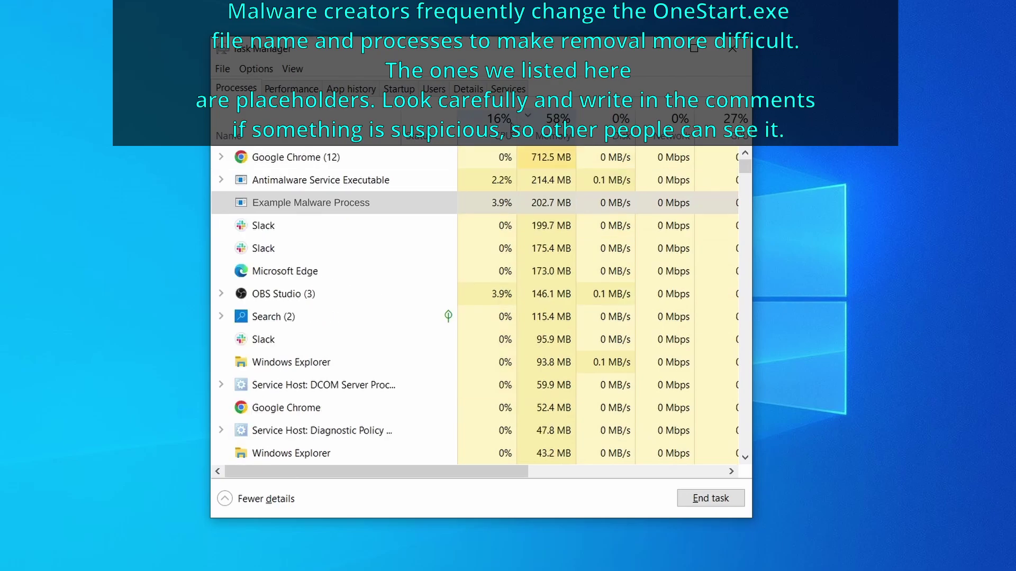
{"action": "right_click", "coordinate": [485, 202]}
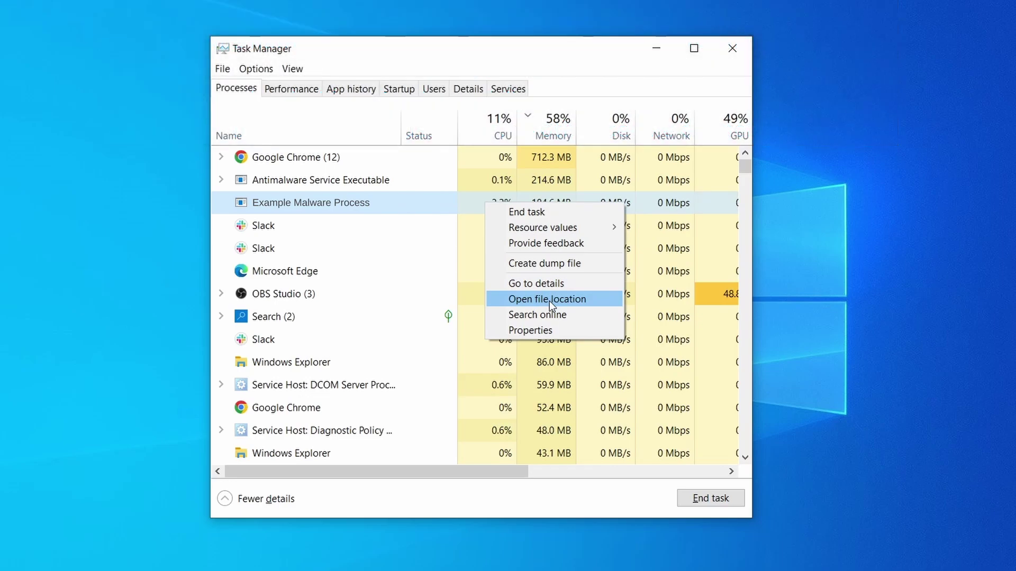
{"action": "left_click", "coordinate": [549, 301]}
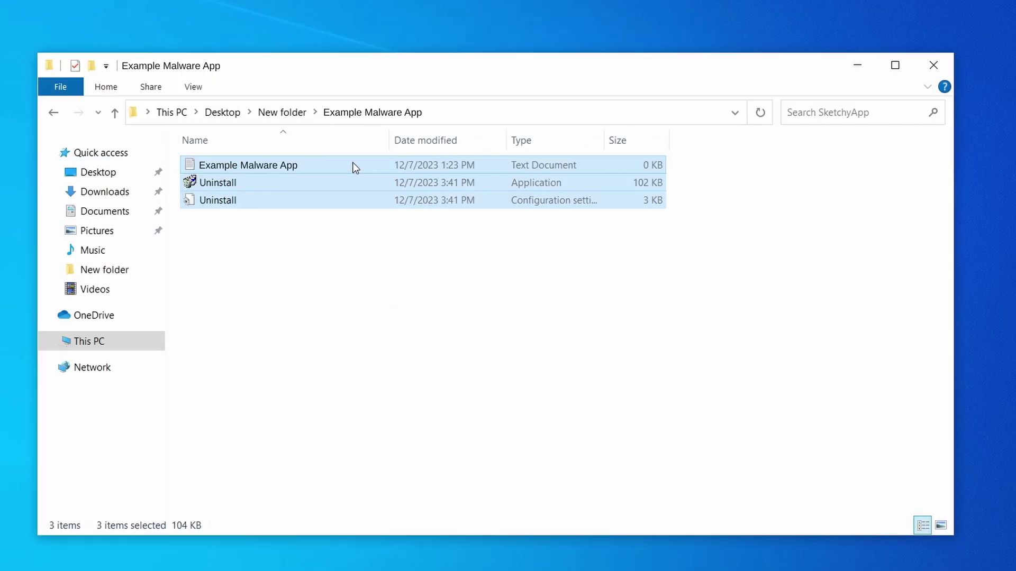
Delete the three malware files, close File Explorer, and reopen Task Manager sorted by CPU.
{"action": "right_click", "coordinate": [352, 166]}
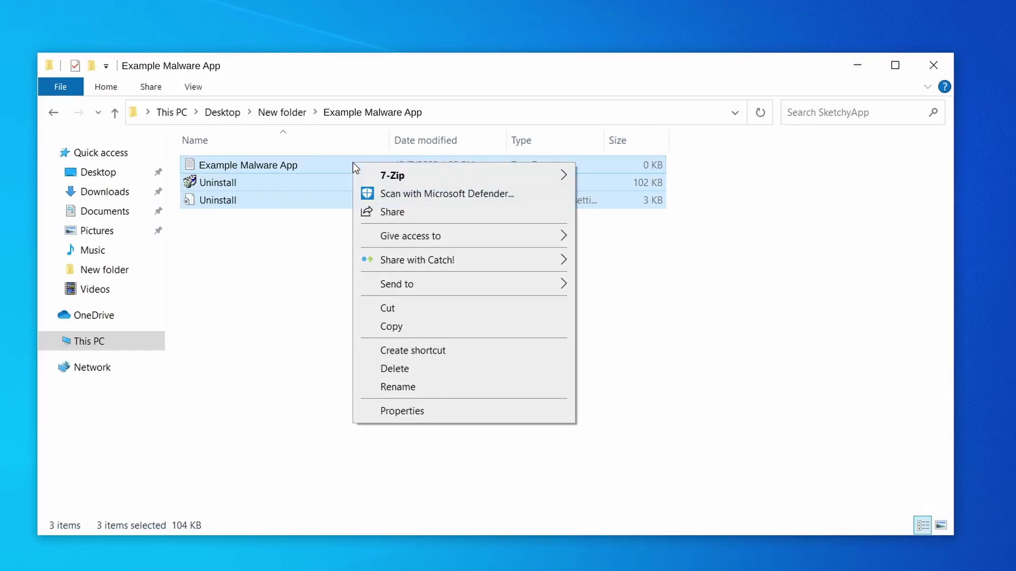
{"action": "left_click", "coordinate": [439, 366]}
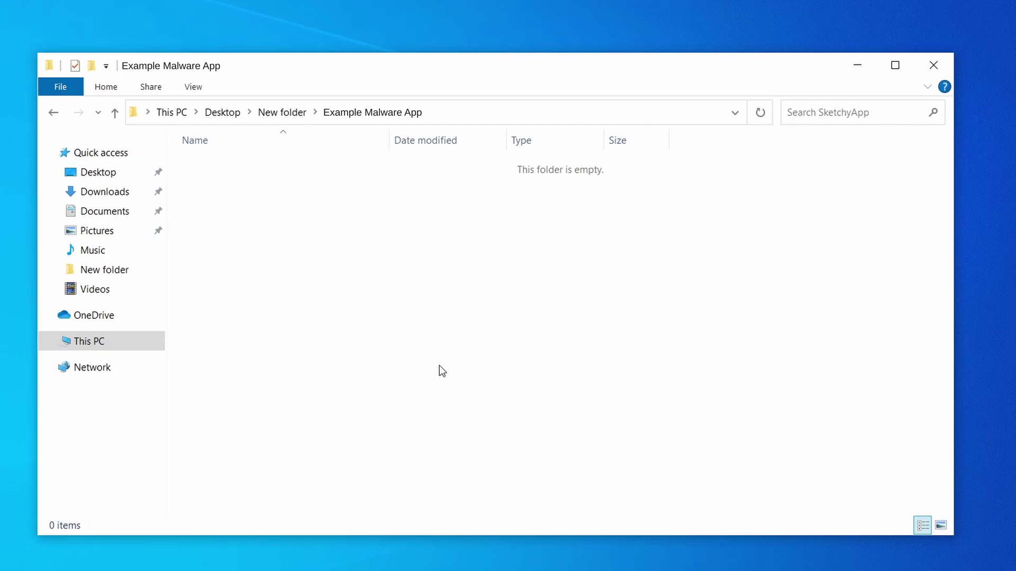
{"action": "left_click", "coordinate": [933, 65]}
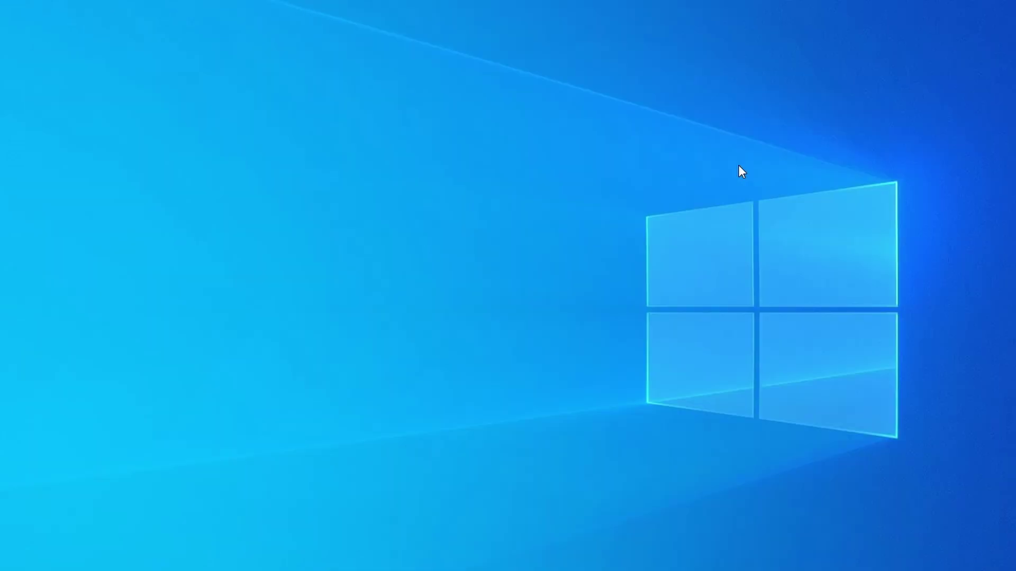
{"action": "key", "text": "ctrl+shift+Escape"}
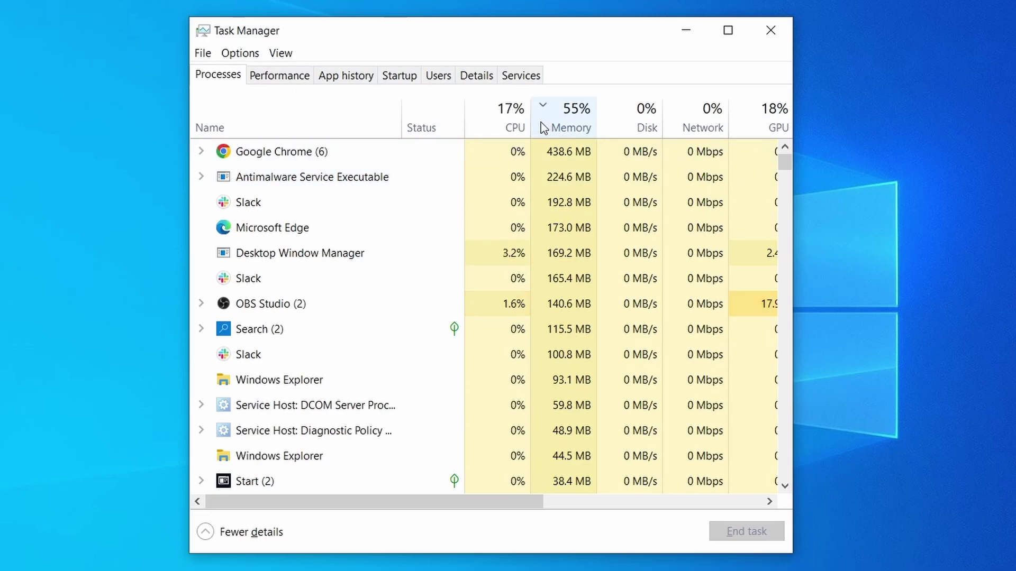
{"action": "left_click", "coordinate": [490, 124]}
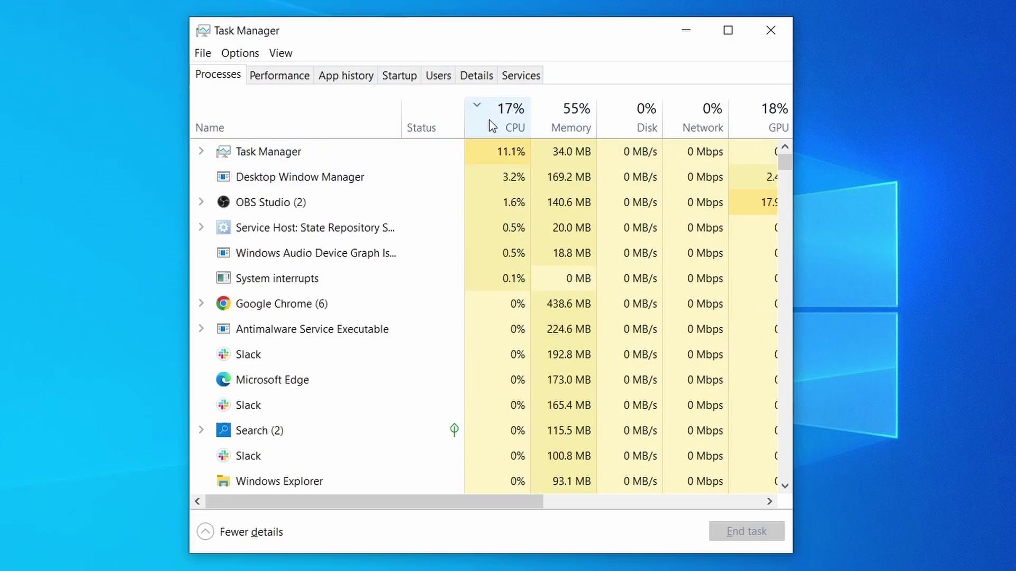
Sort processes by memory and bring up actions for the Example Malware App process.
{"action": "left_click", "coordinate": [576, 114]}
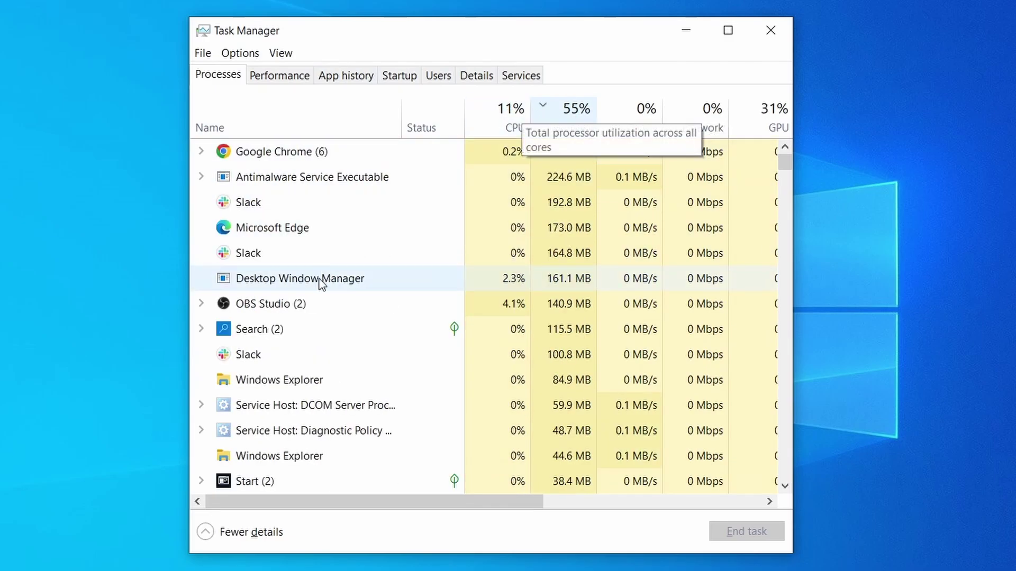
{"action": "scroll", "coordinate": [441, 356], "scroll_direction": "down", "scroll_amount": 2}
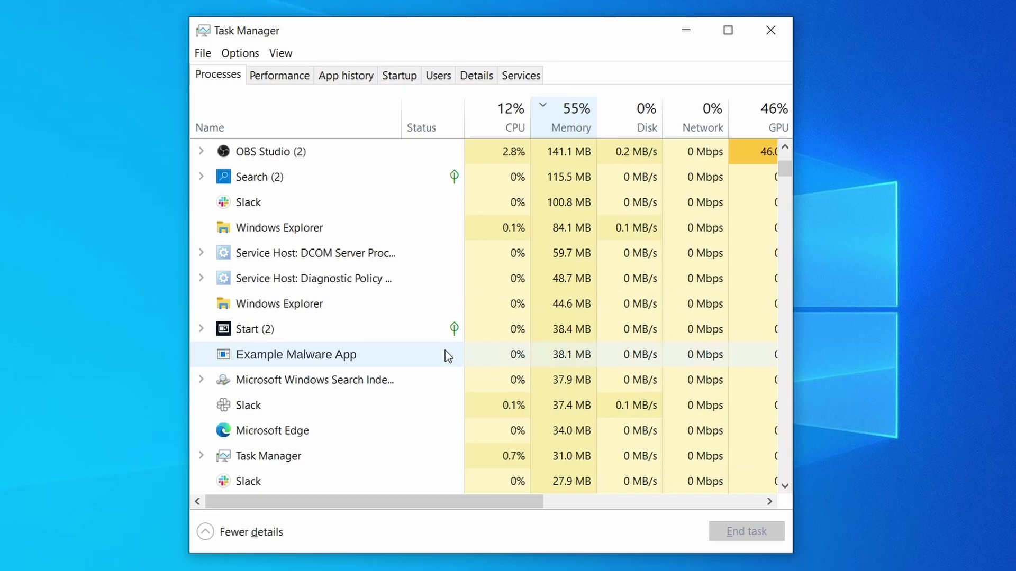
{"action": "right_click", "coordinate": [446, 352]}
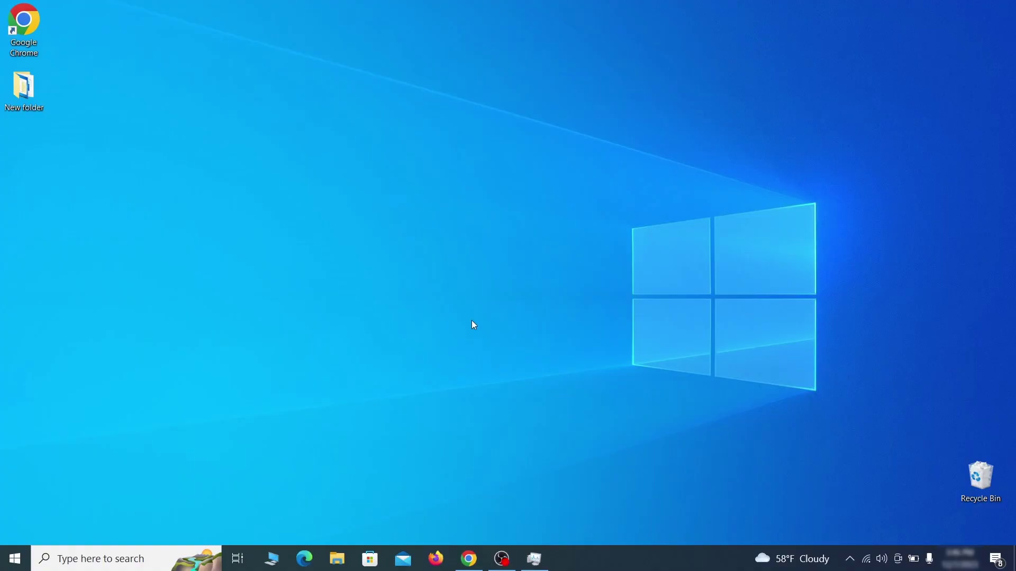
Open the Wi-Fi adapter's Internet Protocol Version 4 (TCP/IPv4) properties from View network connections.
{"action": "left_click", "coordinate": [14, 559]}
{"action": "type", "text": "view network connectio"}
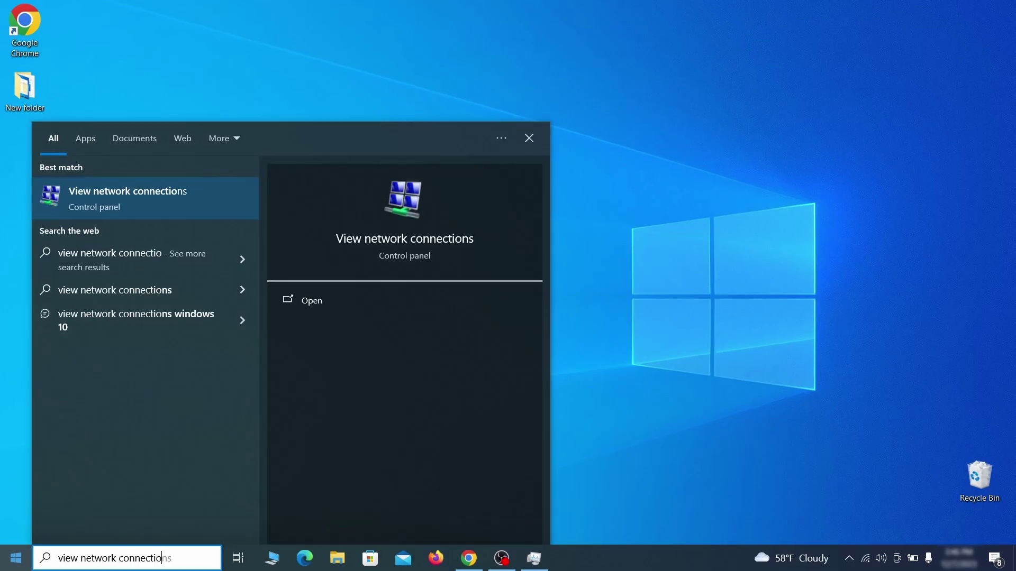
{"action": "type", "text": "ns"}
{"action": "key", "text": "Return"}
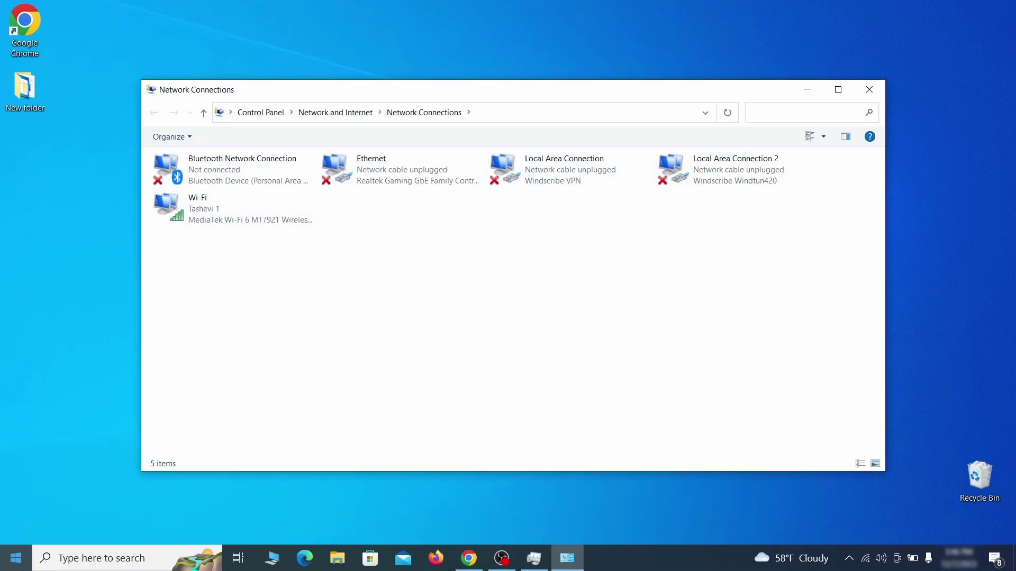
{"action": "left_click", "coordinate": [183, 203]}
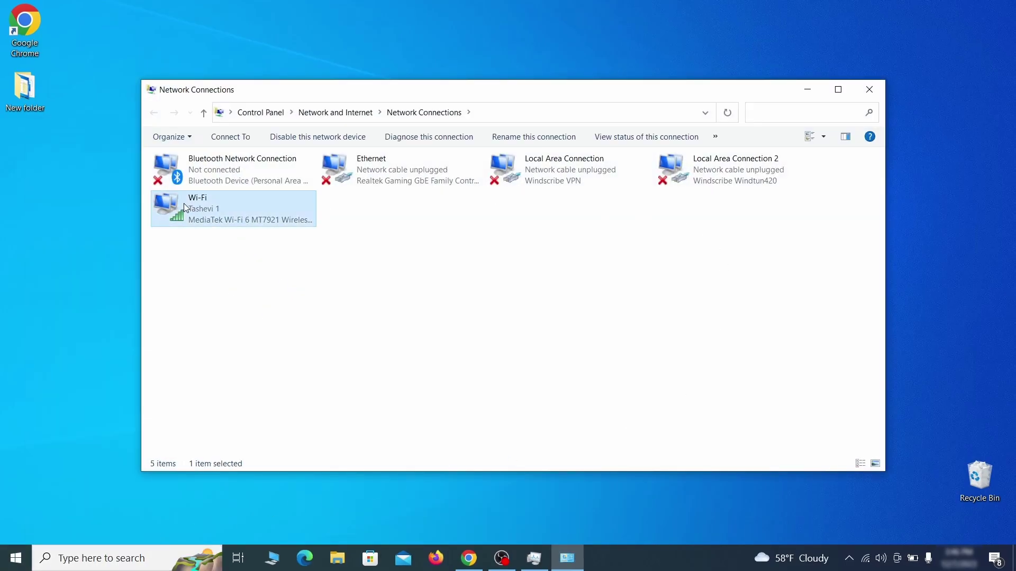
{"action": "right_click", "coordinate": [216, 219]}
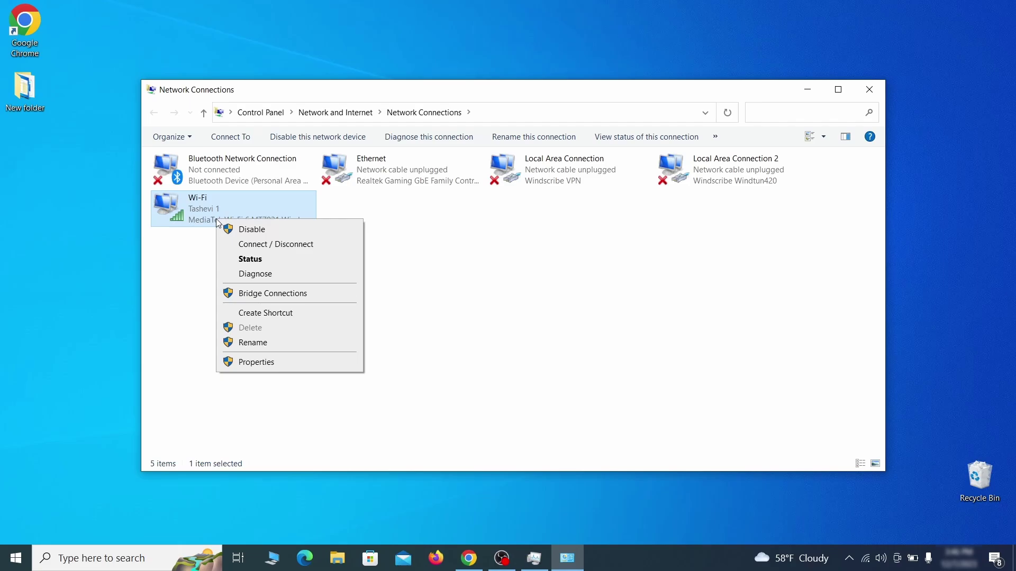
{"action": "left_click", "coordinate": [256, 363]}
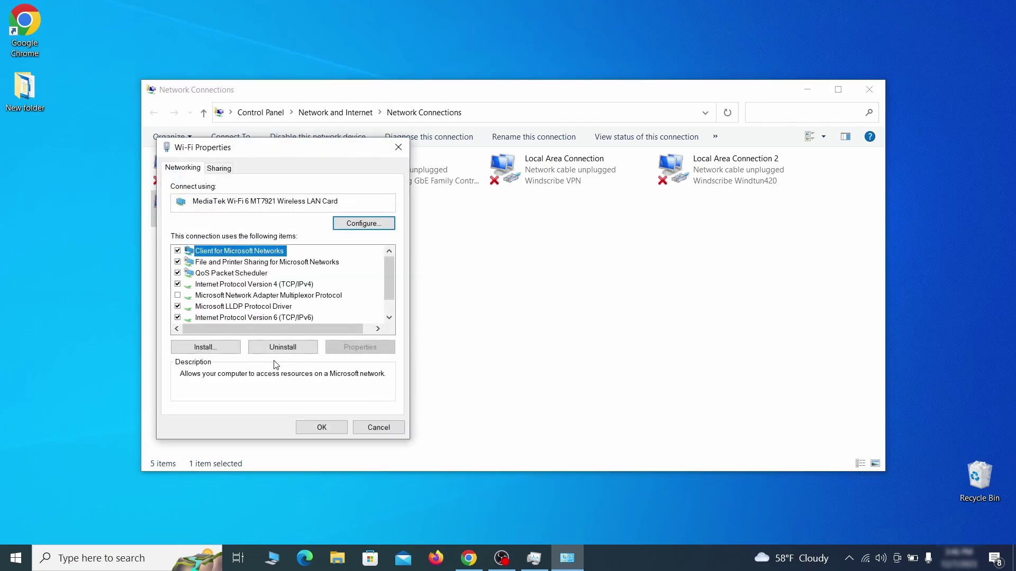
{"action": "left_click", "coordinate": [265, 287]}
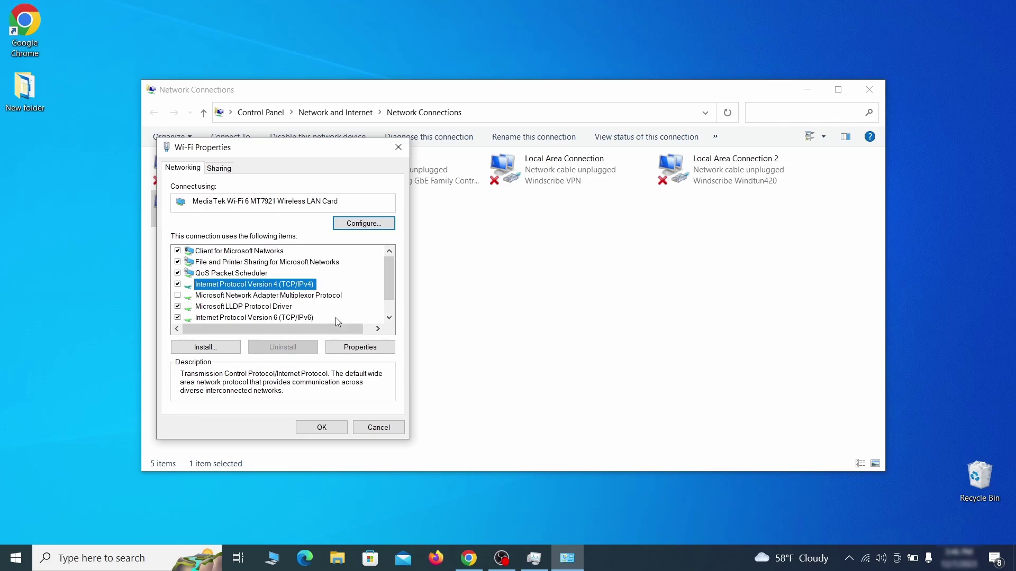
{"action": "left_click", "coordinate": [361, 348]}
Remove the 0.0.0.0 DNS server in Advanced TCP/IP settings and confirm all dialogs.
{"action": "left_click_drag", "start_coordinate": [361, 194], "coordinate": [513, 155]}
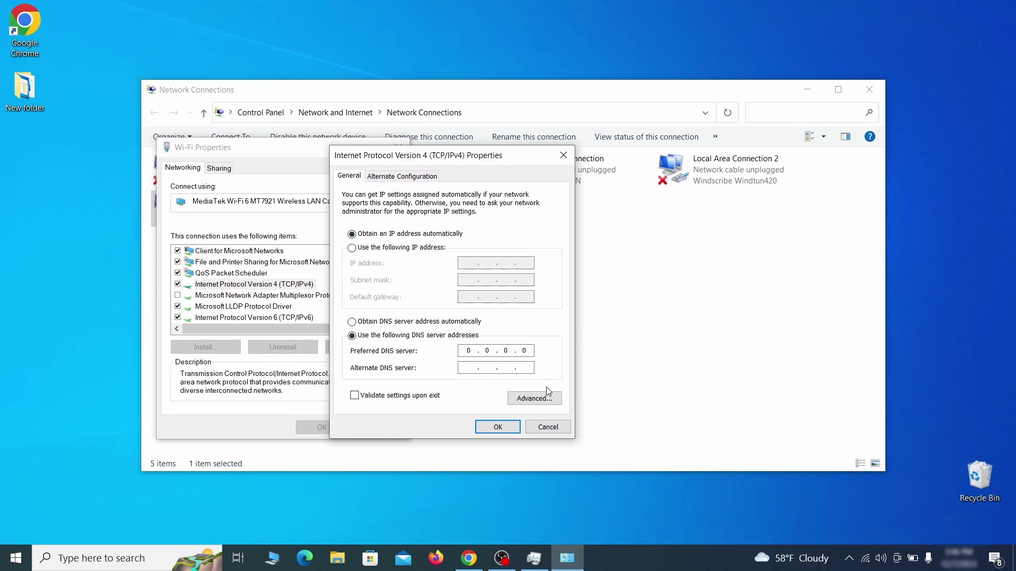
{"action": "left_click", "coordinate": [534, 398]}
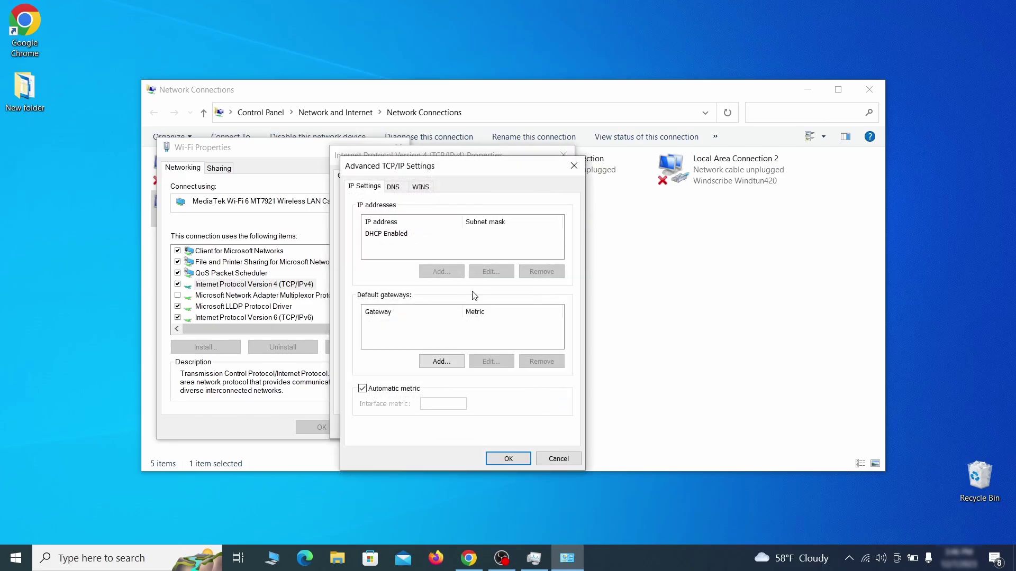
{"action": "left_click", "coordinate": [397, 188]}
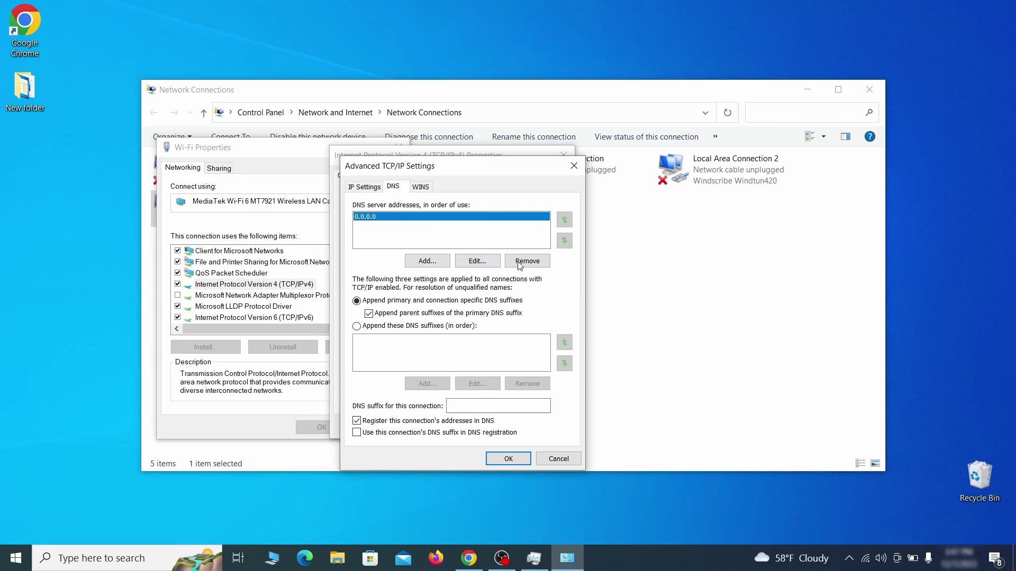
{"action": "left_click", "coordinate": [537, 266]}
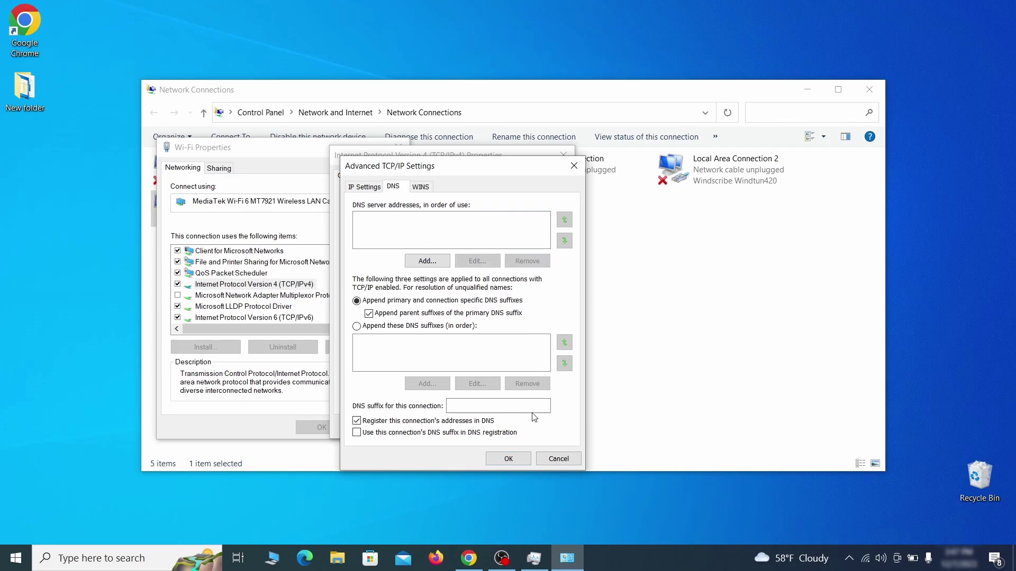
{"action": "left_click", "coordinate": [508, 458]}
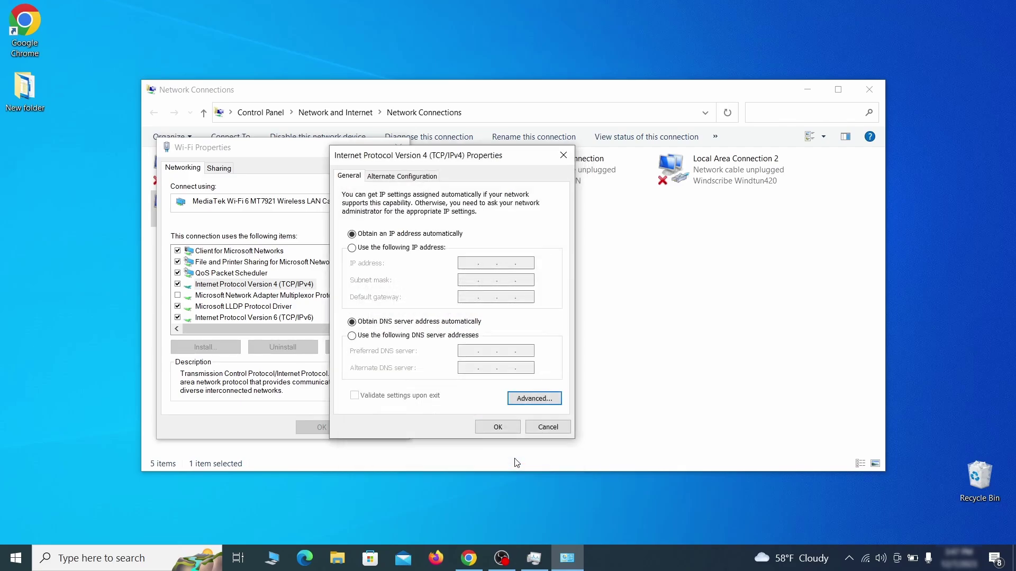
{"action": "left_click", "coordinate": [497, 427]}
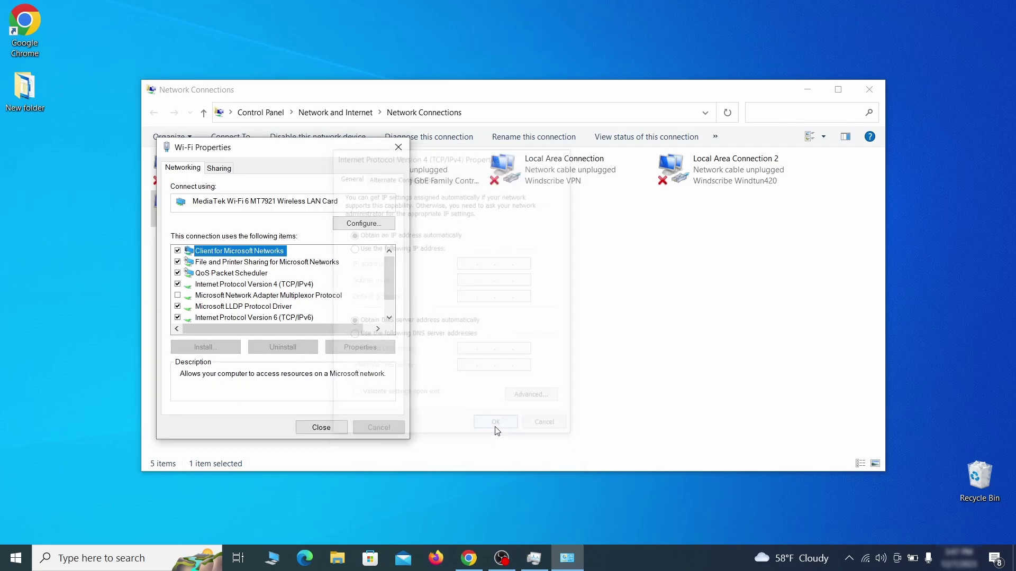
{"action": "left_click", "coordinate": [321, 428]}
Close the network windows and open the hosts file in Notepad via its pasted path.
{"action": "key", "text": "alt+F4"}
{"action": "key", "text": "super"}
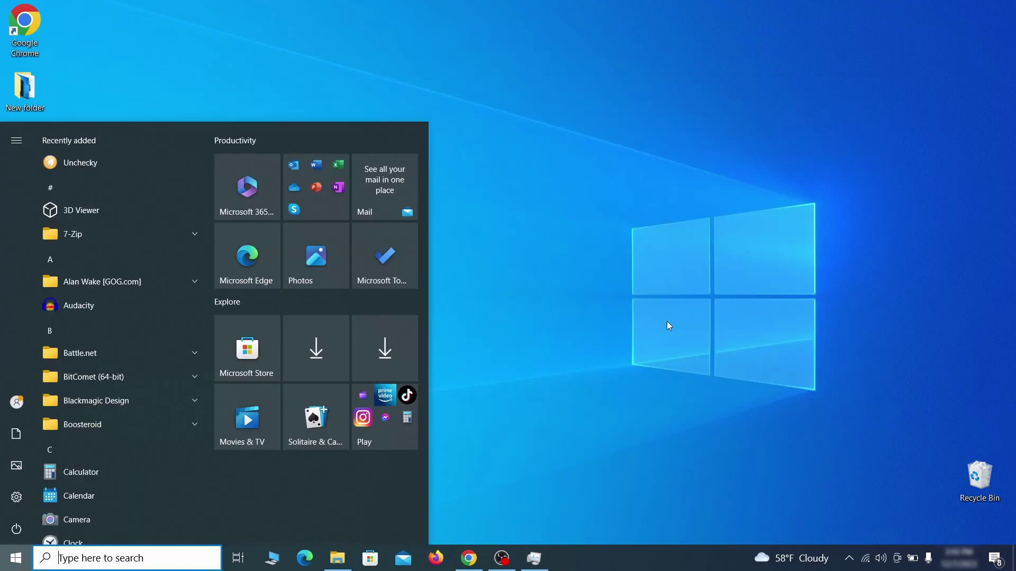
{"action": "type", "text": "C:\\Windows\\System32\\drivers\\etc\\hosts"}
{"action": "key", "text": "Return"}
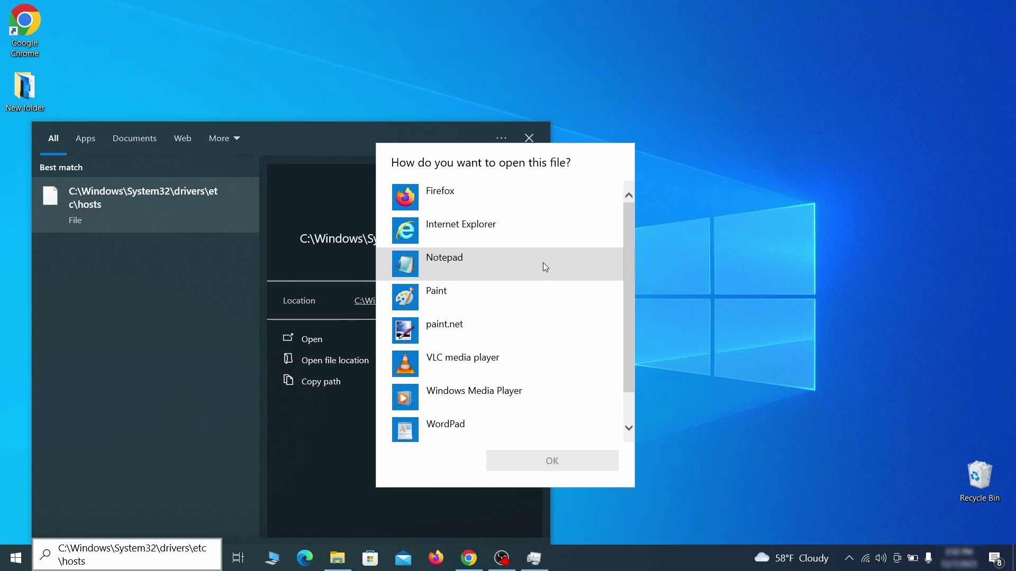
{"action": "double_click", "coordinate": [545, 267]}
Select and delete all the 0.0.0.0 entries below the localhost comments.
{"action": "scroll", "coordinate": [574, 251], "scroll_direction": "down", "scroll_amount": 3}
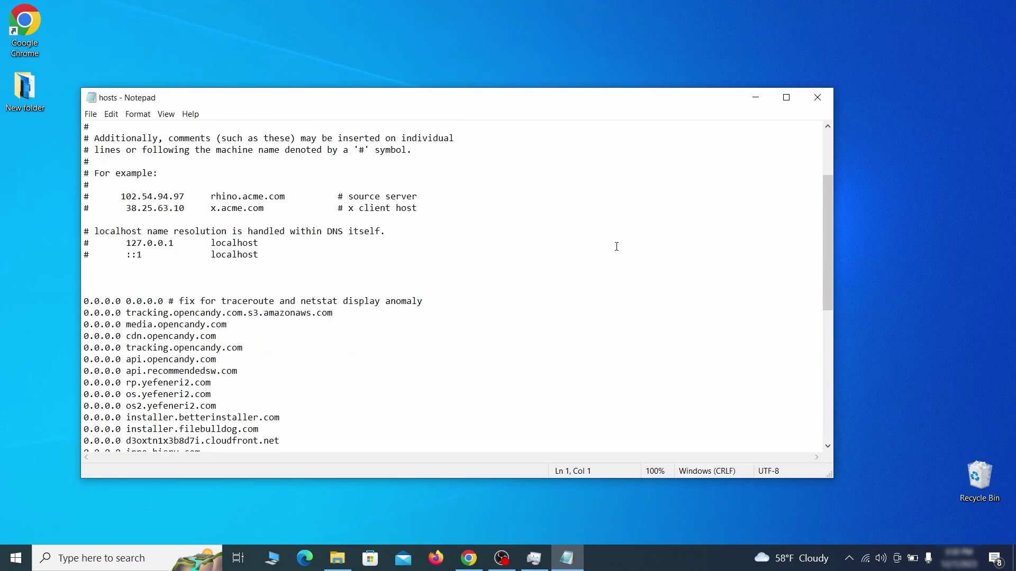
{"action": "left_click", "coordinate": [426, 266]}
{"action": "left_click_drag", "start_coordinate": [85, 302], "coordinate": [258, 426]}
{"action": "left_click", "coordinate": [96, 281]}
{"action": "scroll", "coordinate": [274, 357], "scroll_direction": "down", "scroll_amount": 1}
{"action": "scroll", "coordinate": [291, 349], "scroll_direction": "down", "scroll_amount": 10}
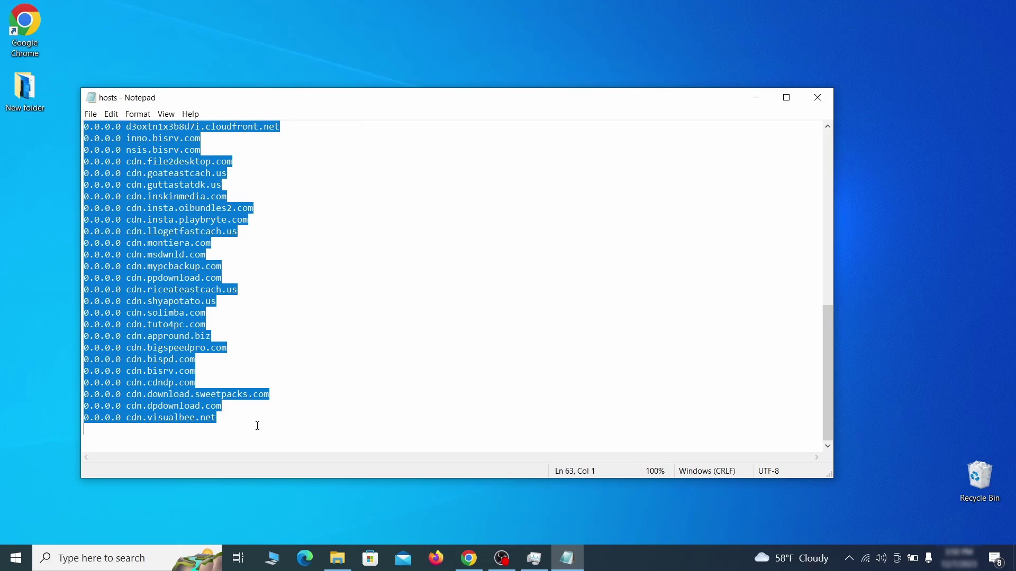
{"action": "key", "text": "Delete"}
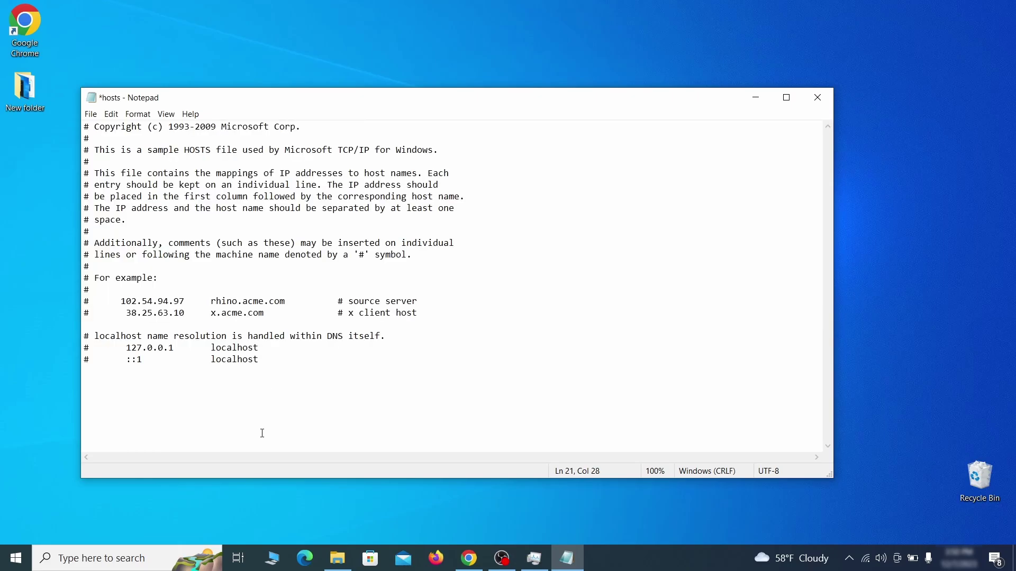
Save the edited hosts file and close Notepad.
{"action": "left_click", "coordinate": [91, 114]}
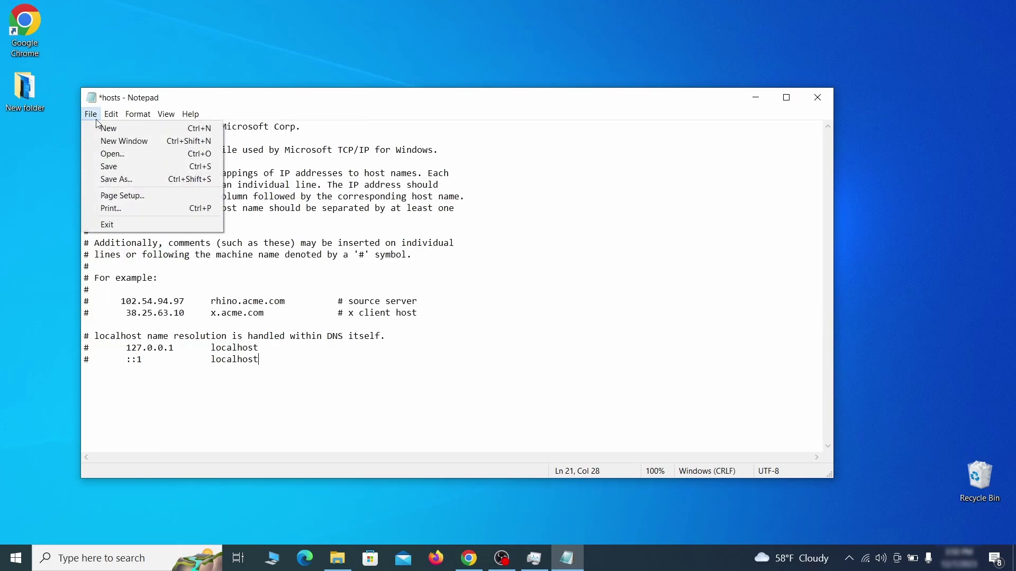
{"action": "left_click", "coordinate": [131, 165]}
{"action": "left_click", "coordinate": [826, 96]}
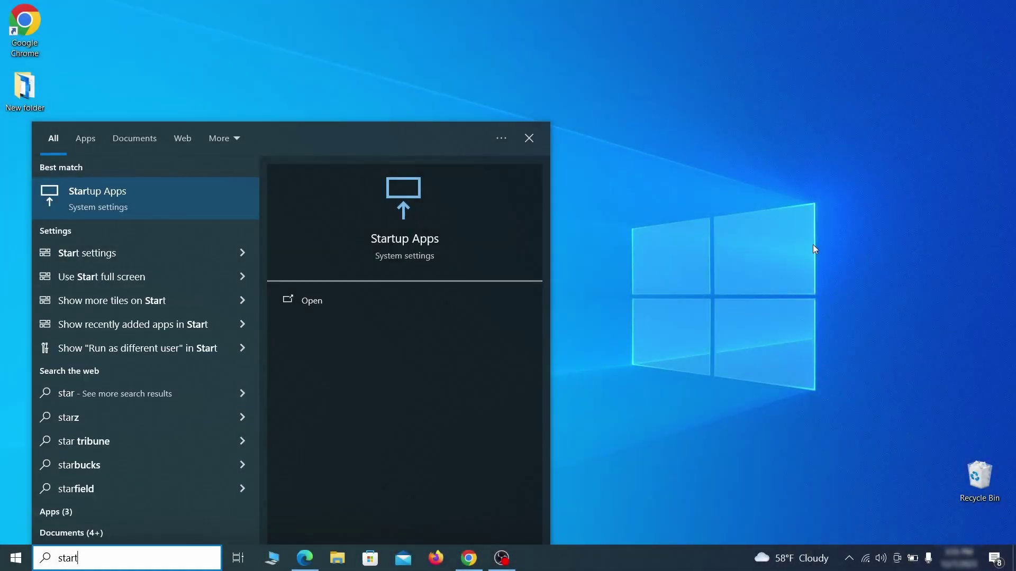
Switch Example Malware App to Off in Startup apps, then close the Settings window.
{"action": "type", "text": "up"}
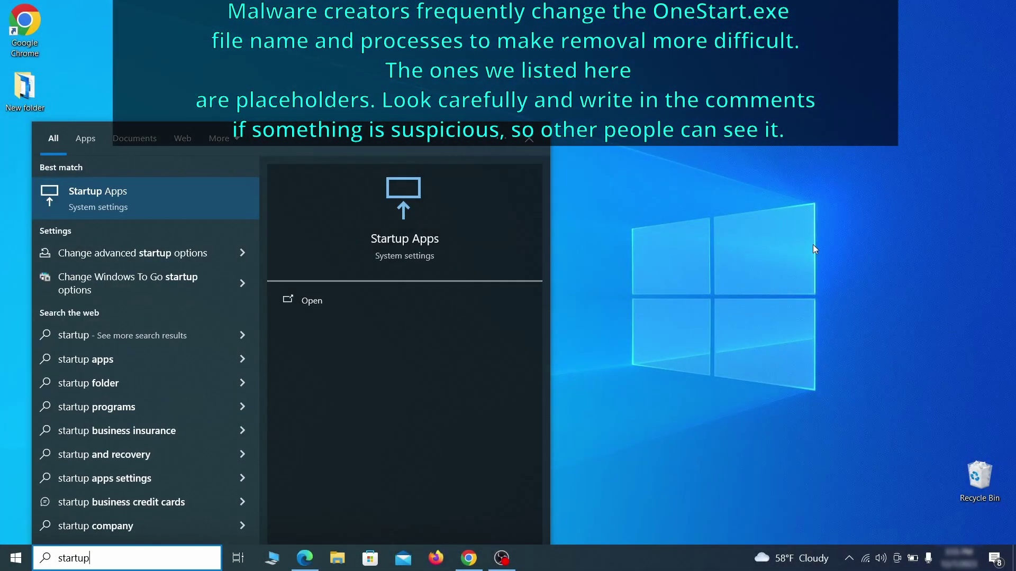
{"action": "type", "text": " apps"}
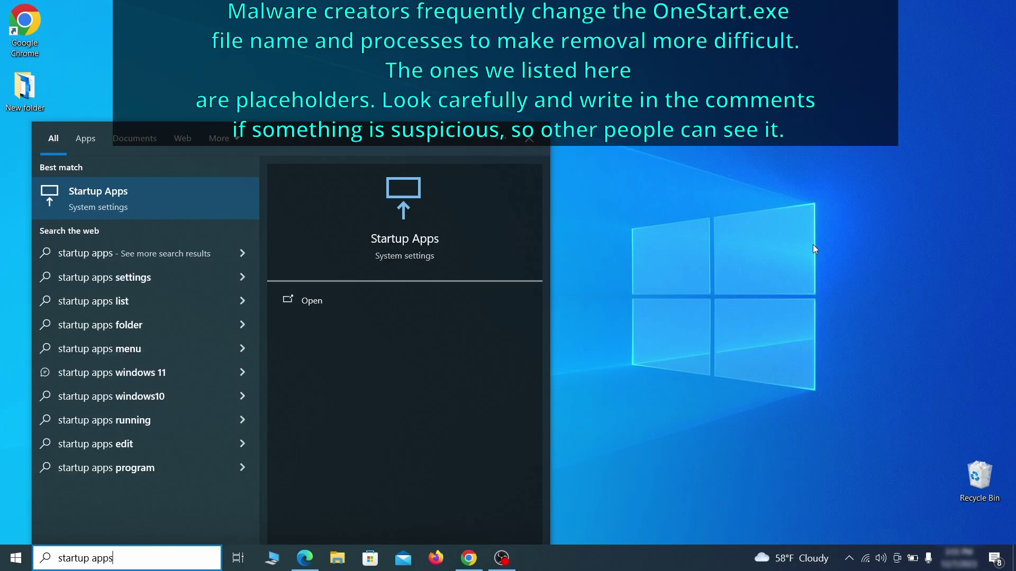
{"action": "key", "text": "Return"}
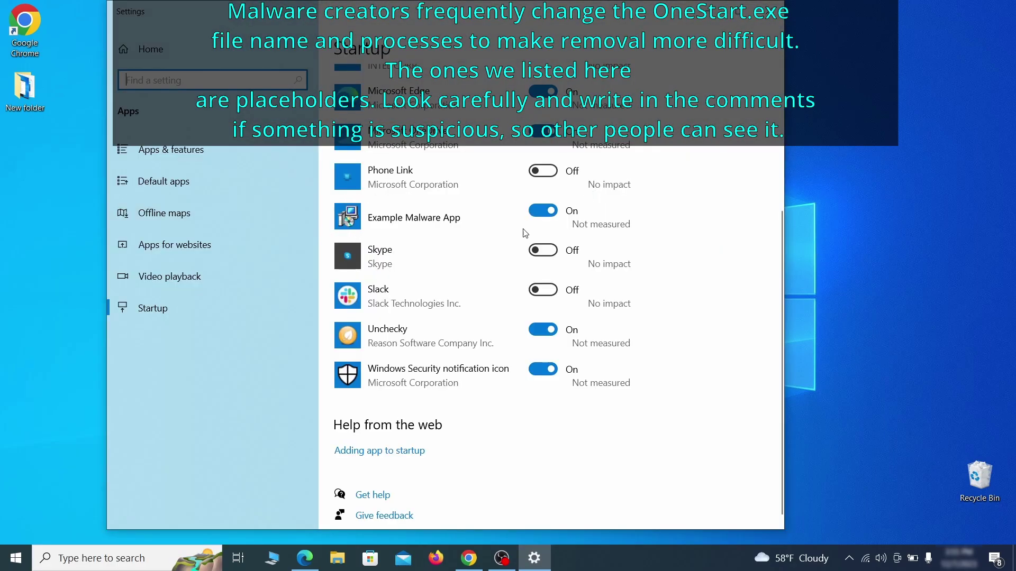
{"action": "left_click", "coordinate": [545, 216]}
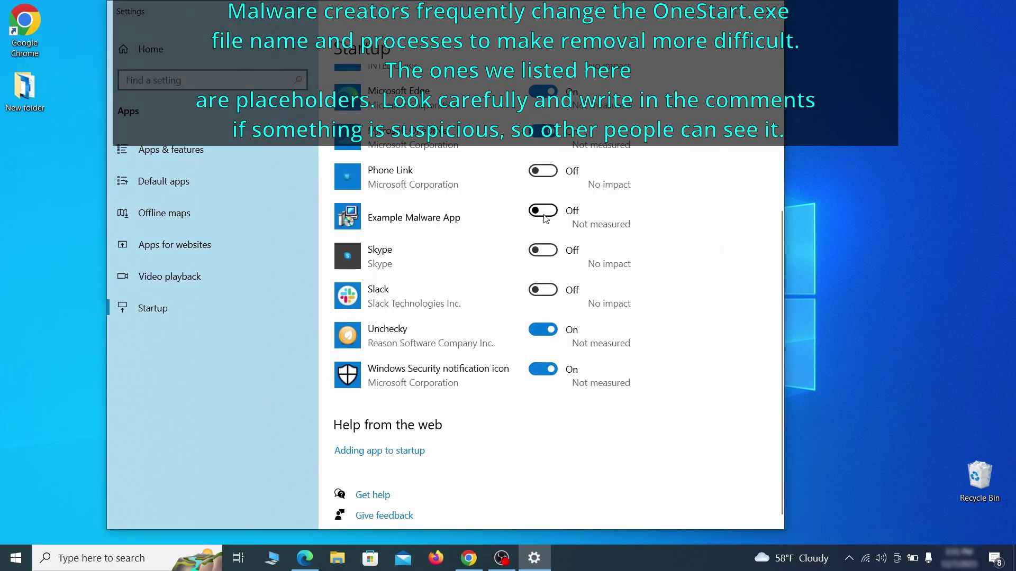
{"action": "left_click", "coordinate": [771, 11]}
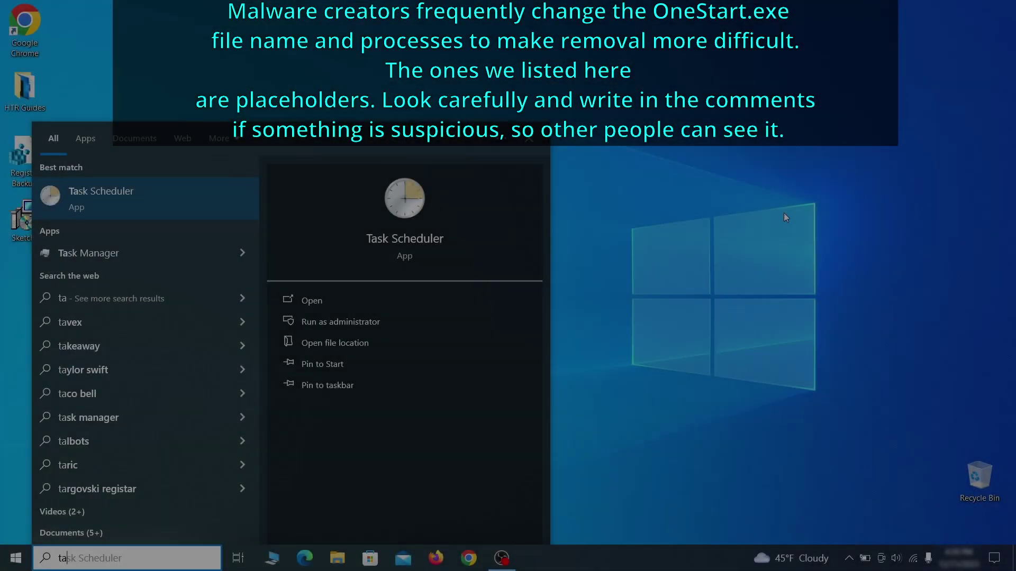
Open Task Scheduler Library and review the Example Malware App task's triggers and actions.
{"action": "type", "text": "sk schedule"}
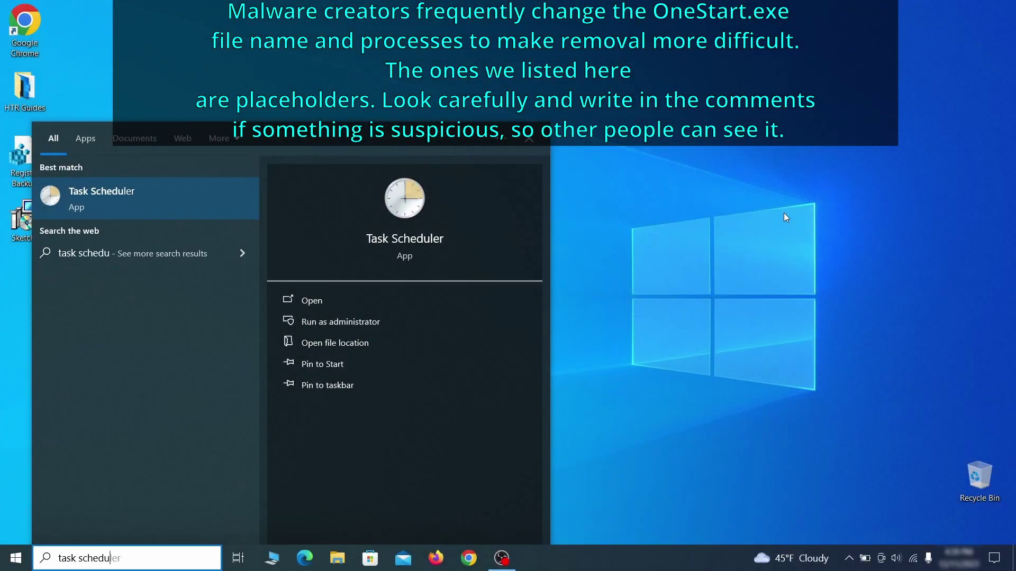
{"action": "key", "text": "Return"}
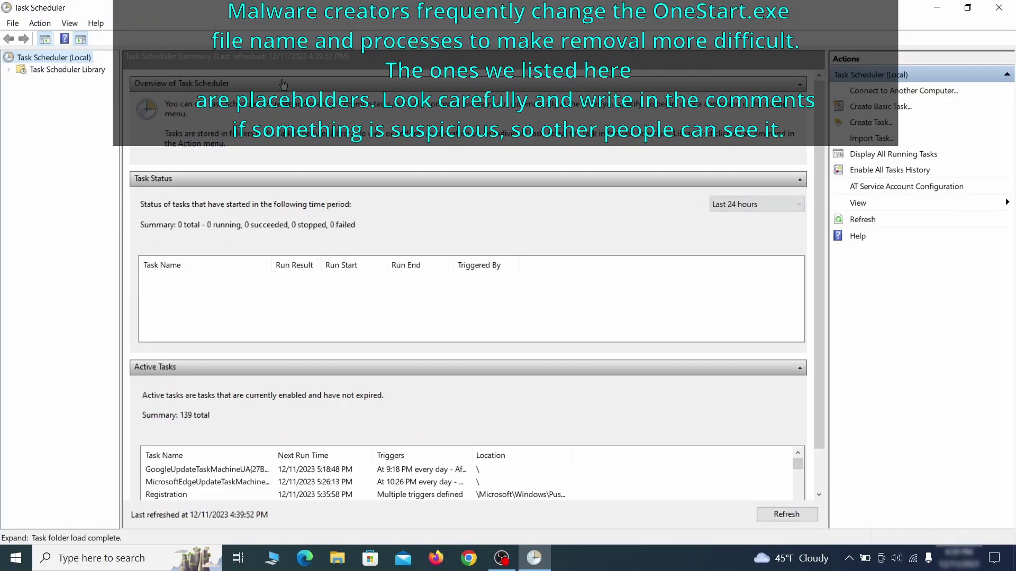
{"action": "left_click", "coordinate": [88, 70]}
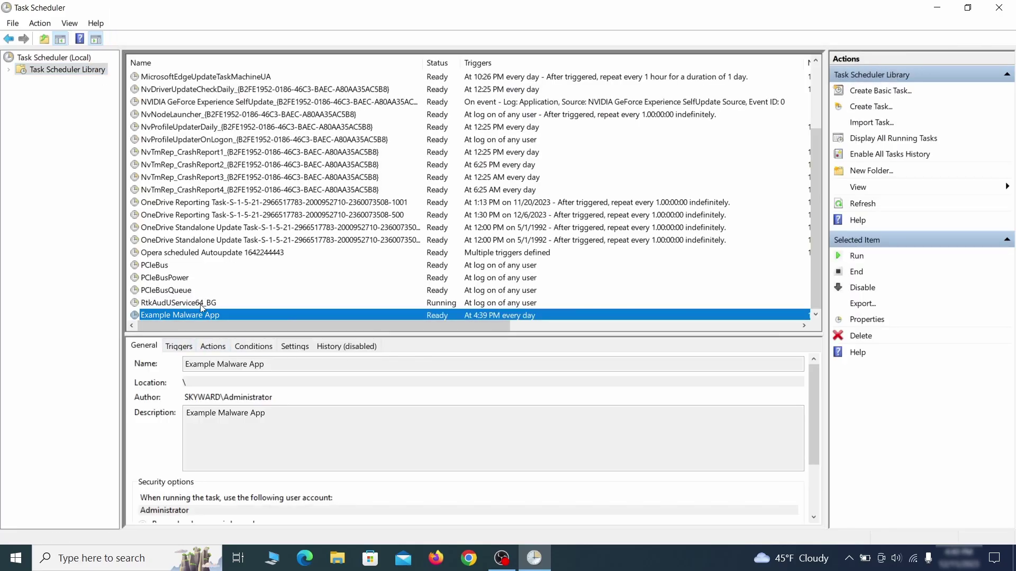
{"action": "right_click", "coordinate": [294, 318]}
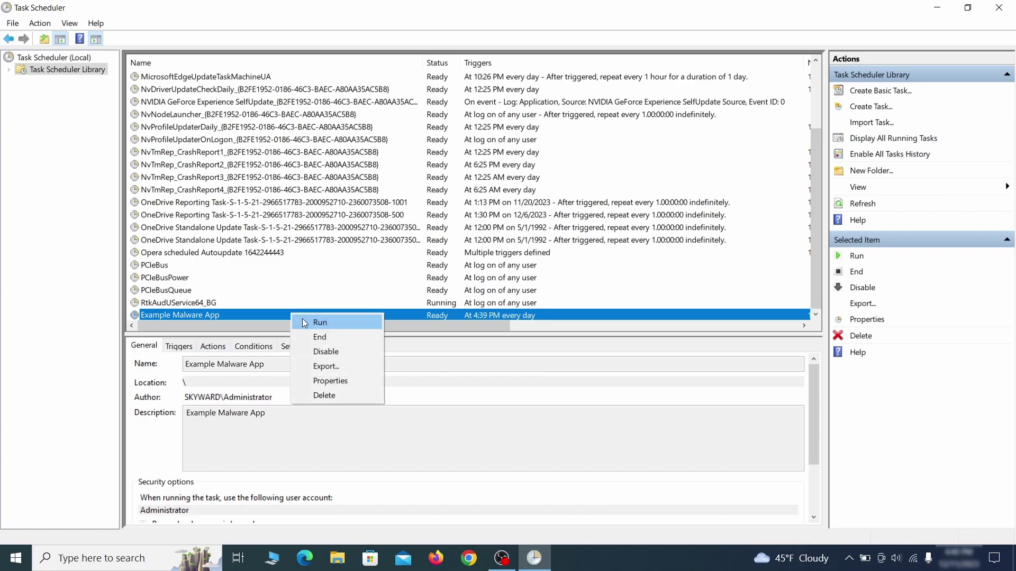
{"action": "left_click", "coordinate": [335, 384]}
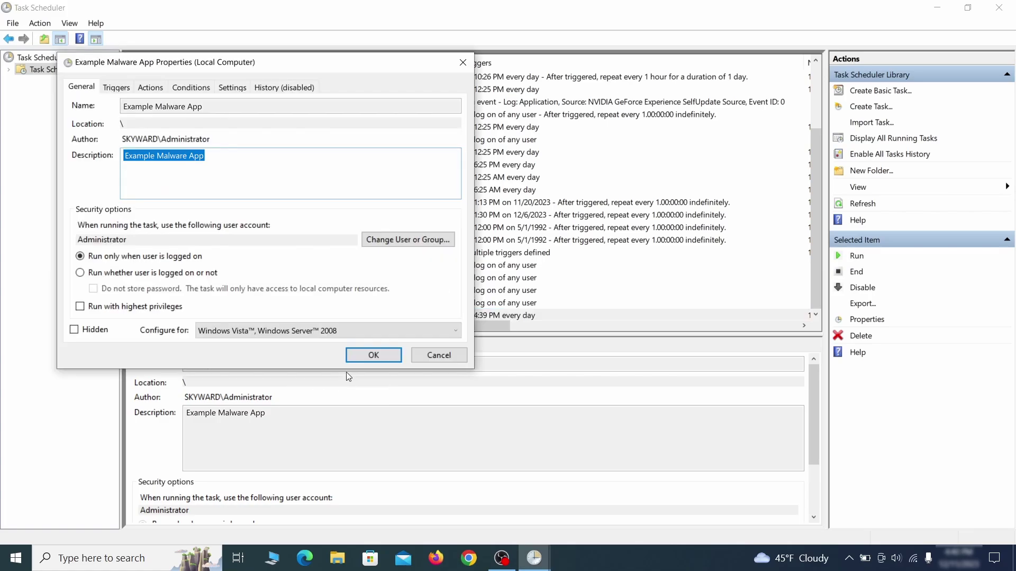
{"action": "left_click", "coordinate": [119, 88]}
{"action": "left_click", "coordinate": [154, 88]}
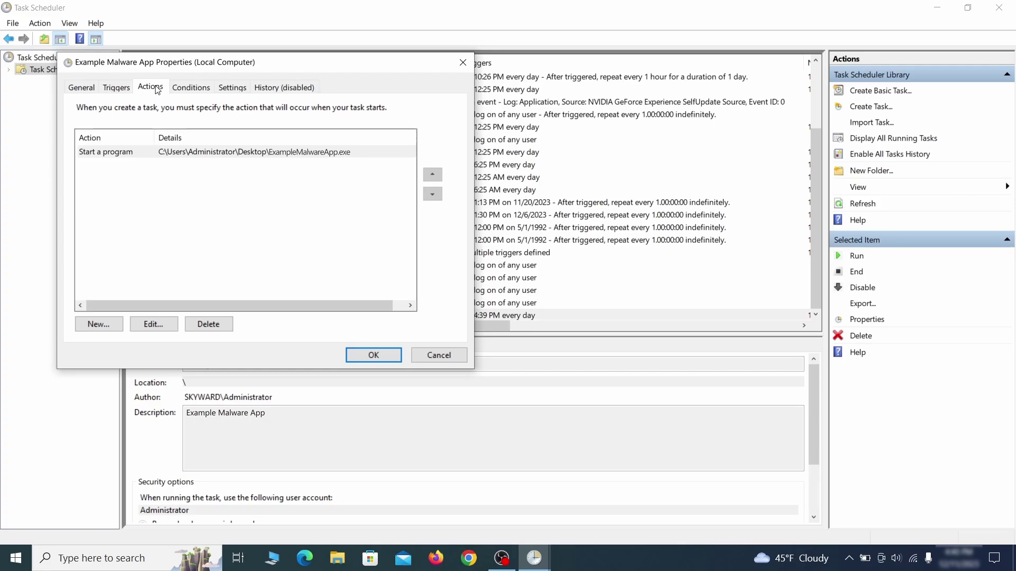
{"action": "key", "text": "Escape"}
Delete the Example Malware App task and confirm the deletion.
{"action": "right_click", "coordinate": [326, 314]}
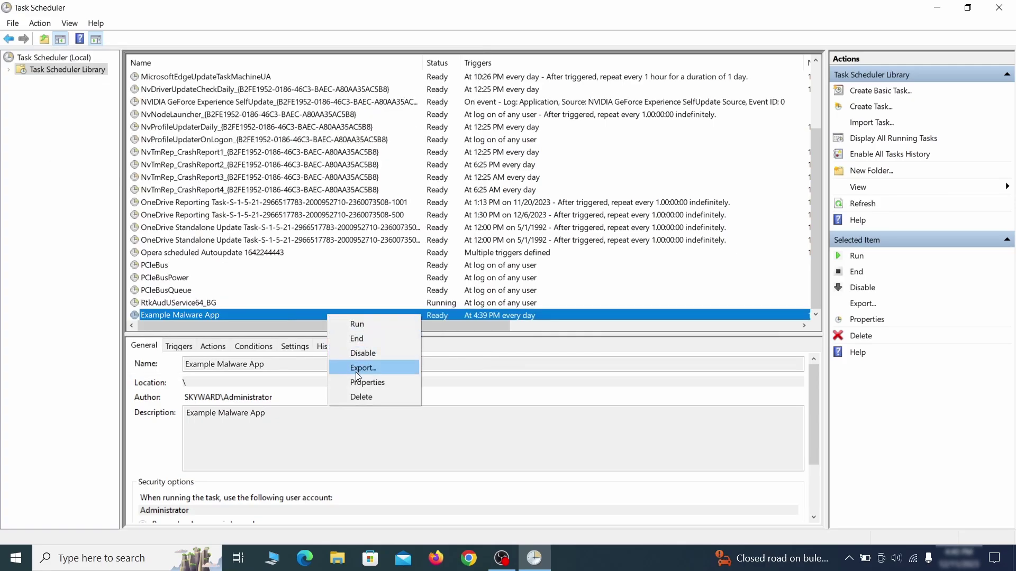
{"action": "left_click", "coordinate": [361, 397]}
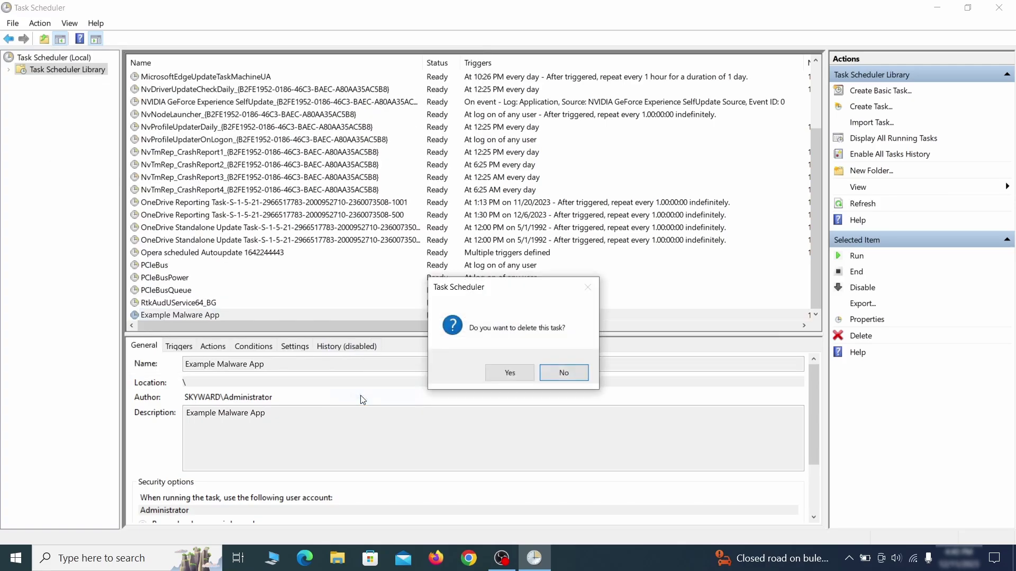
{"action": "left_click", "coordinate": [498, 374]}
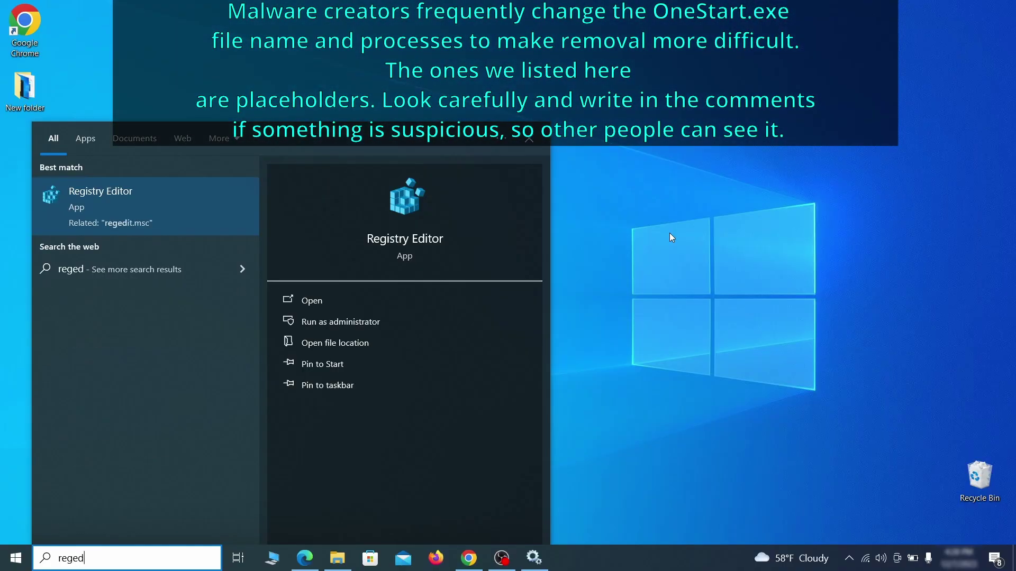
Run Registry Editor as administrator and export the whole registry as 'Registry Backup 1' to the Desktop.
{"action": "type", "text": "i"}
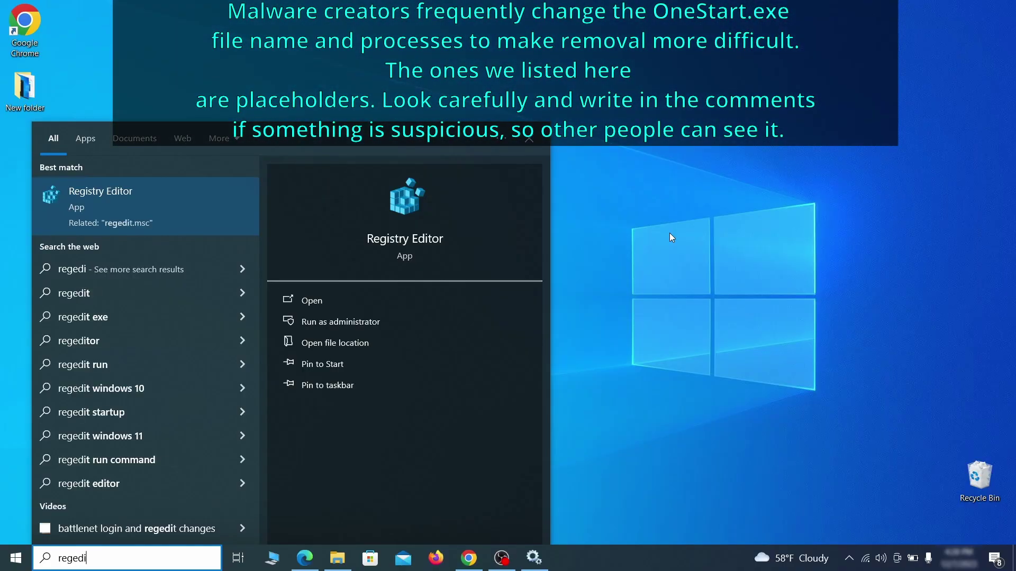
{"action": "type", "text": "t"}
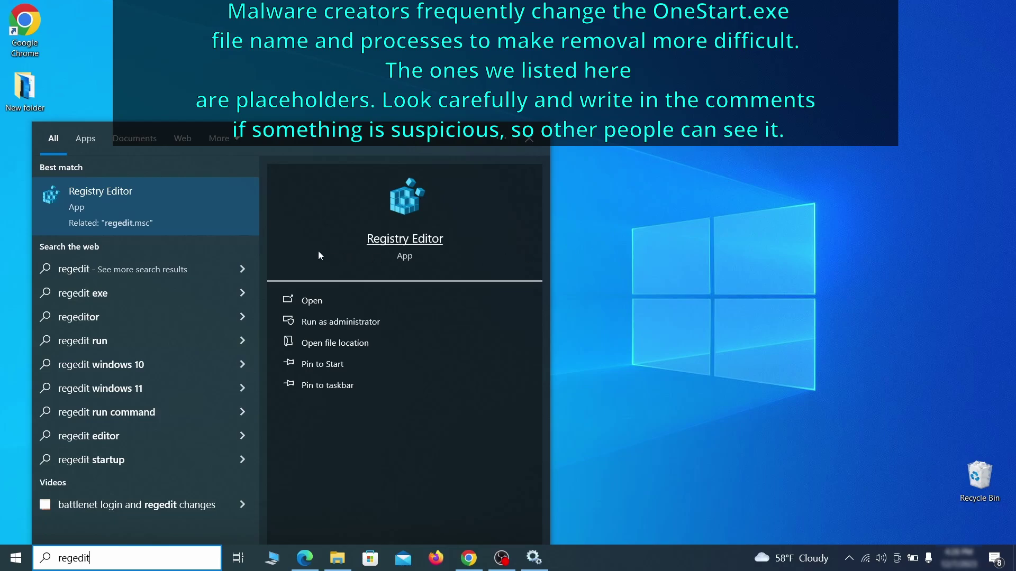
{"action": "right_click", "coordinate": [188, 197]}
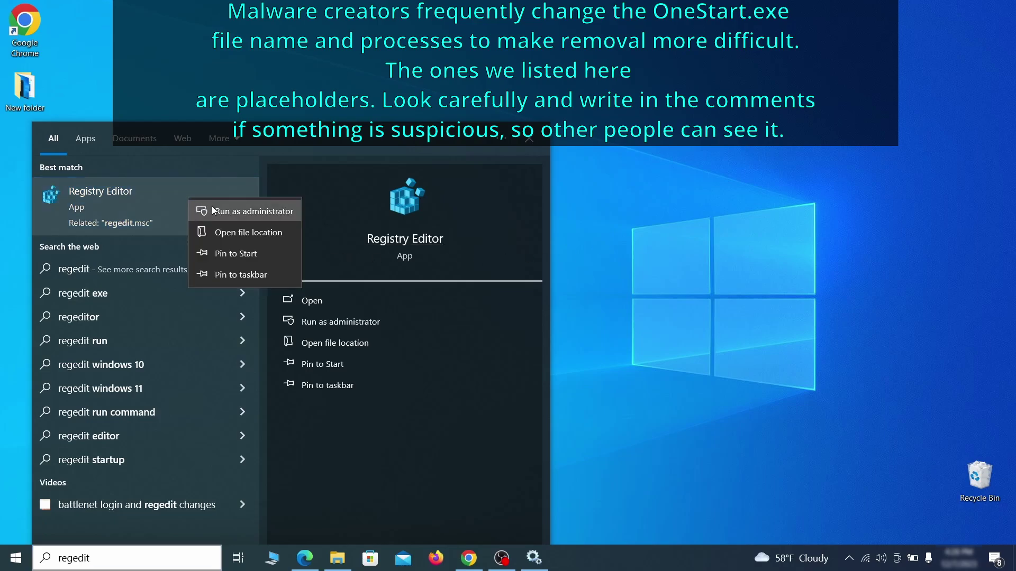
{"action": "left_click", "coordinate": [264, 210]}
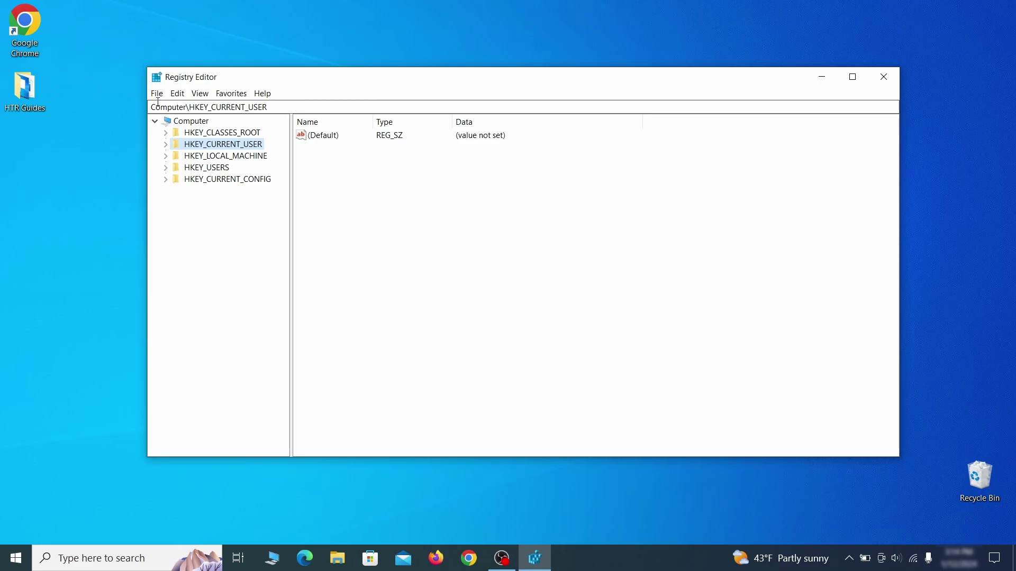
{"action": "left_click", "coordinate": [156, 93]}
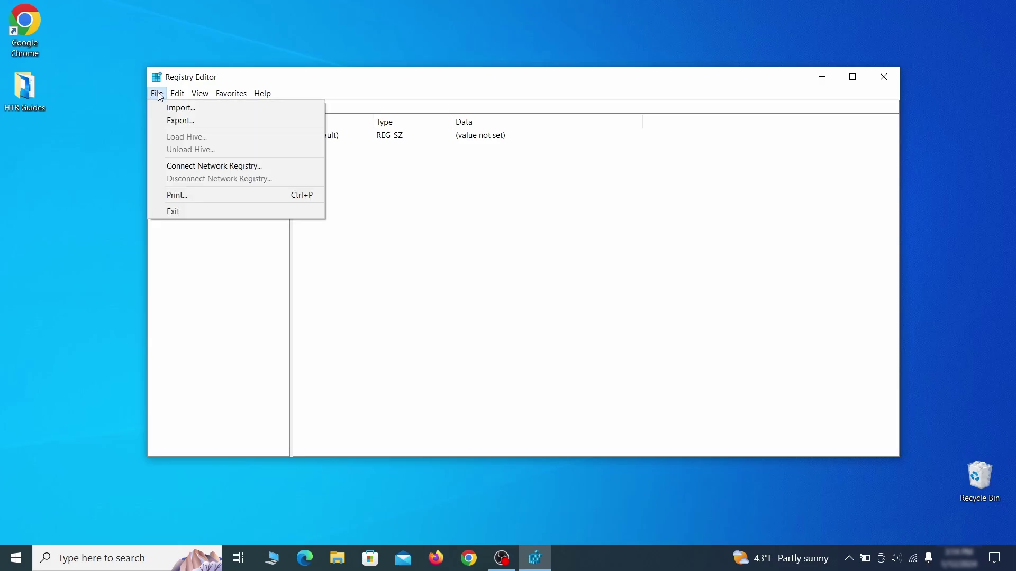
{"action": "left_click", "coordinate": [245, 121]}
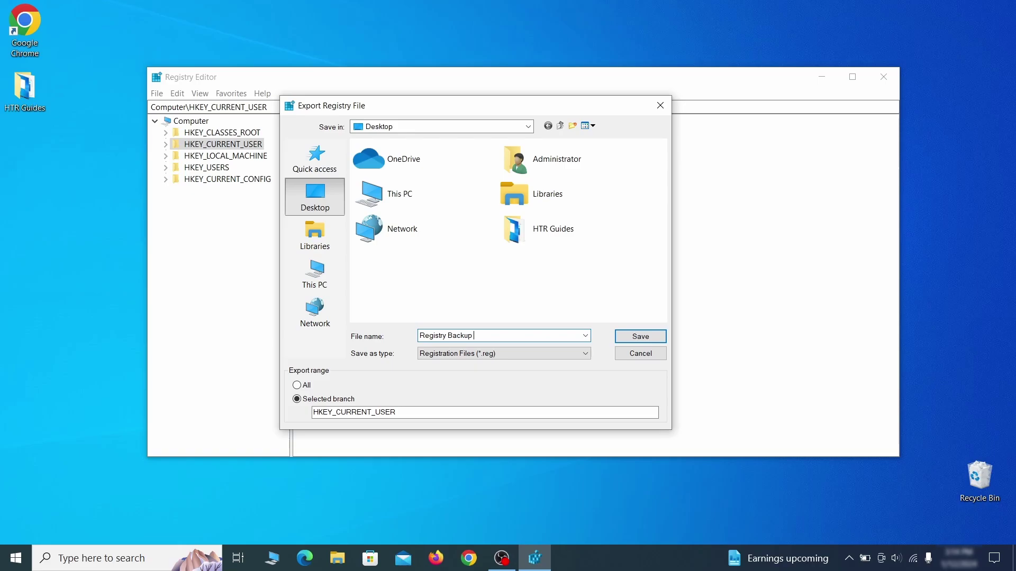
{"action": "left_click", "coordinate": [297, 386]}
{"action": "key", "text": "Return"}
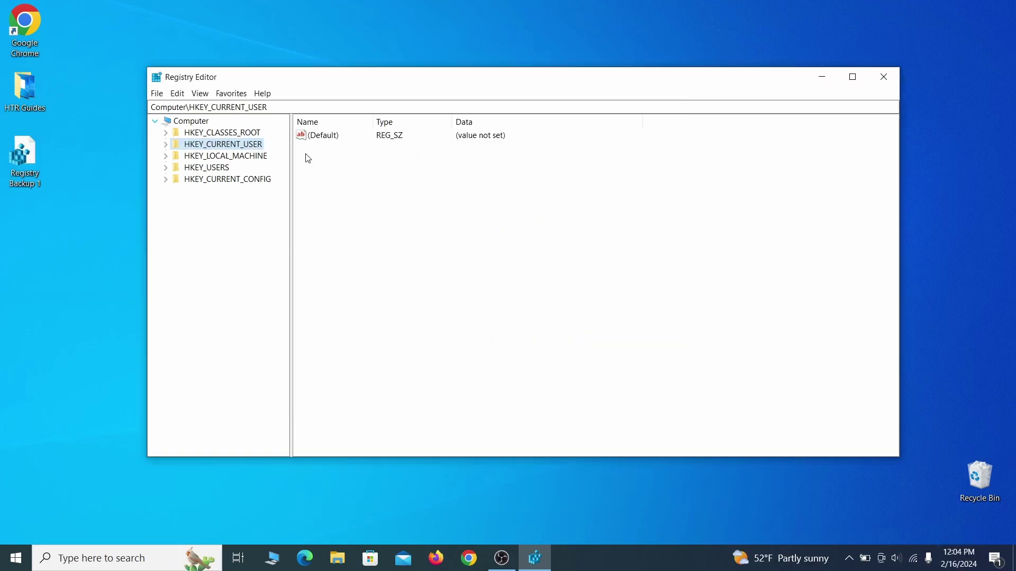
Select Registry Backup 1 in Registry Editor's import dialog.
{"action": "left_click", "coordinate": [157, 93]}
{"action": "left_click", "coordinate": [222, 109]}
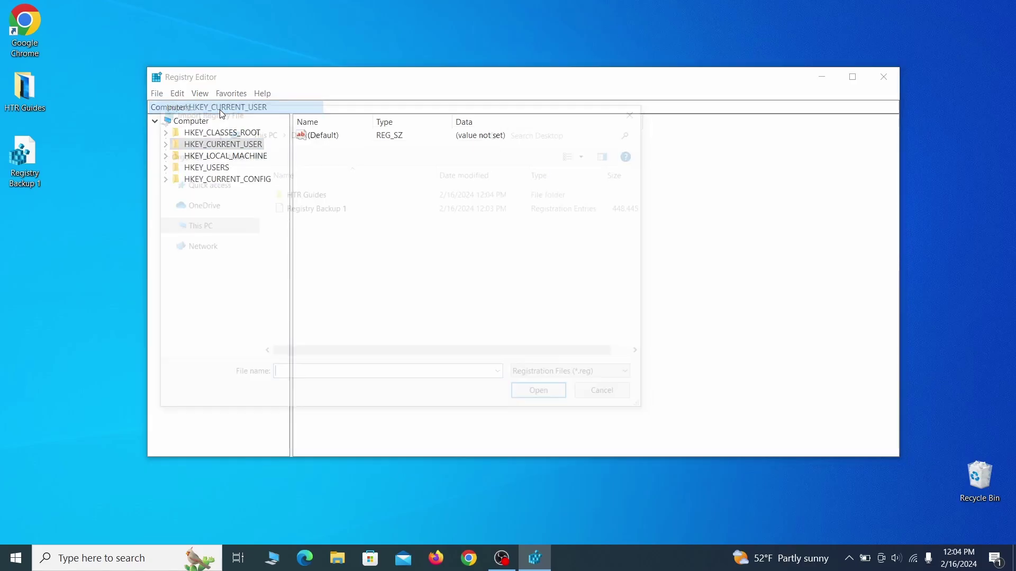
{"action": "left_click", "coordinate": [352, 211]}
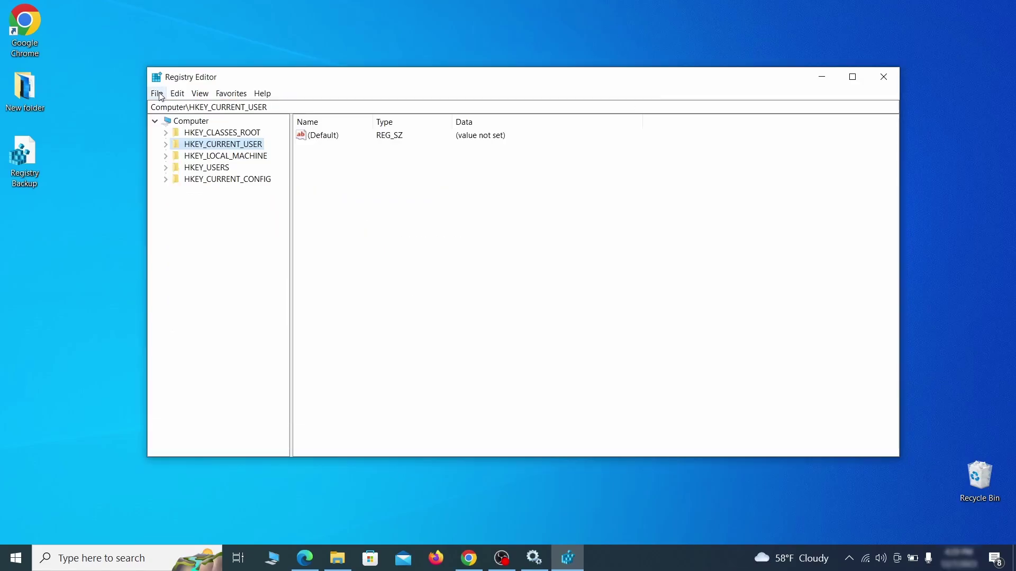
{"action": "left_click", "coordinate": [160, 95]}
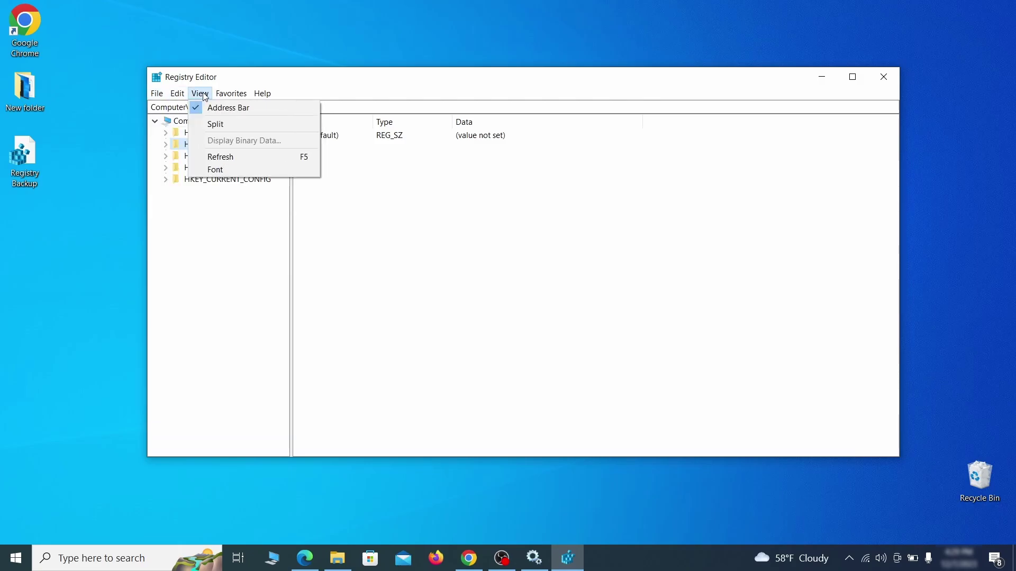
Search the registry for 'Example Malware' and select the Reopen key under SOFTWARE\InstallBuilders.
{"action": "mouse_move", "coordinate": [181, 96]}
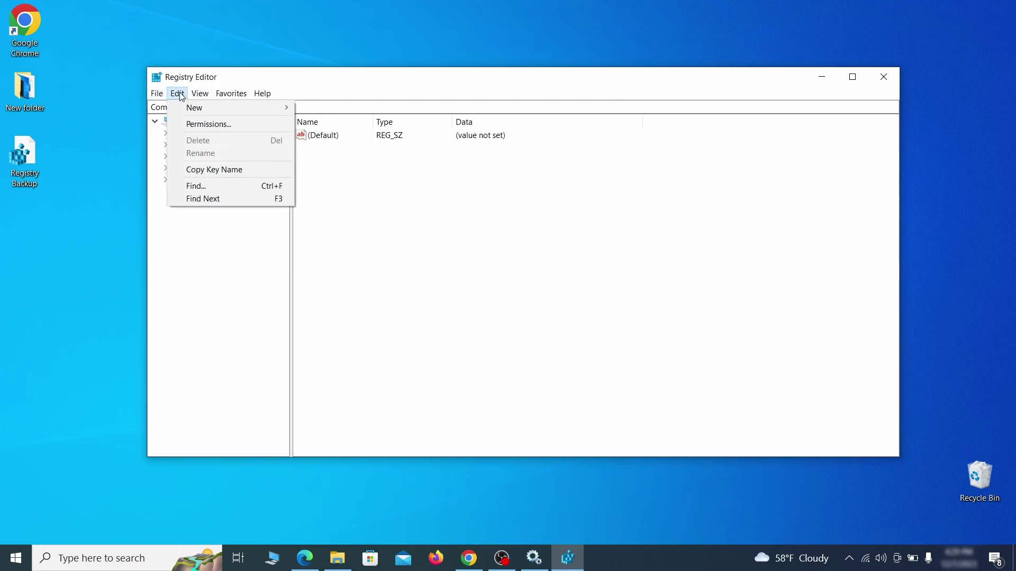
{"action": "left_click", "coordinate": [221, 188]}
{"action": "type", "text": "Exa"}
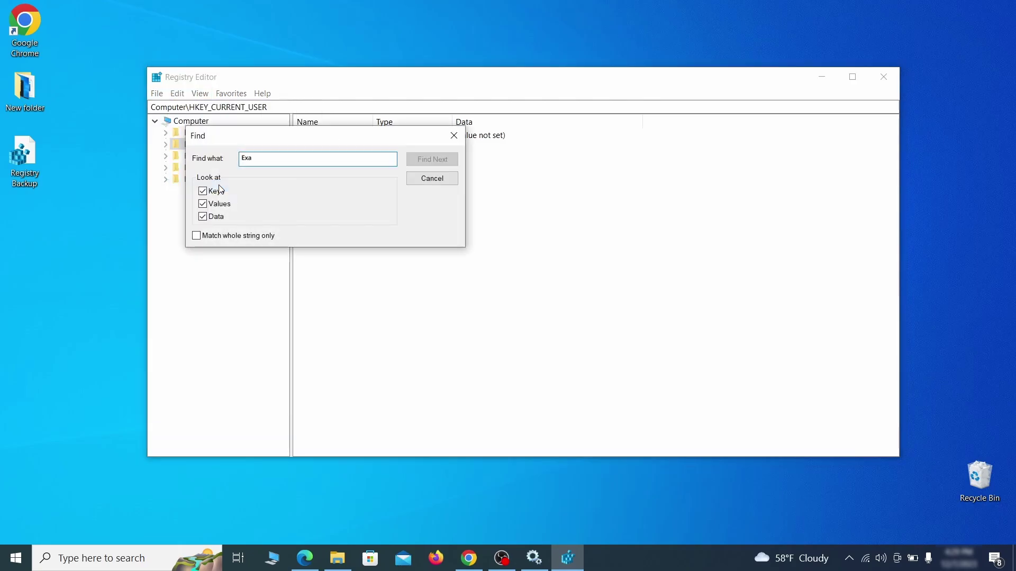
{"action": "type", "text": "mple Malware App"}
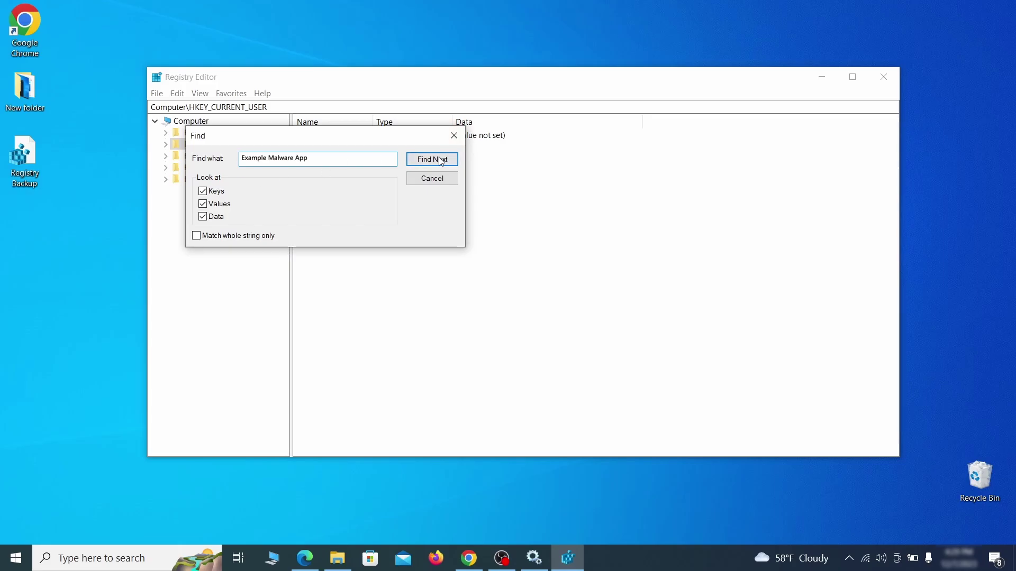
{"action": "left_click", "coordinate": [440, 159]}
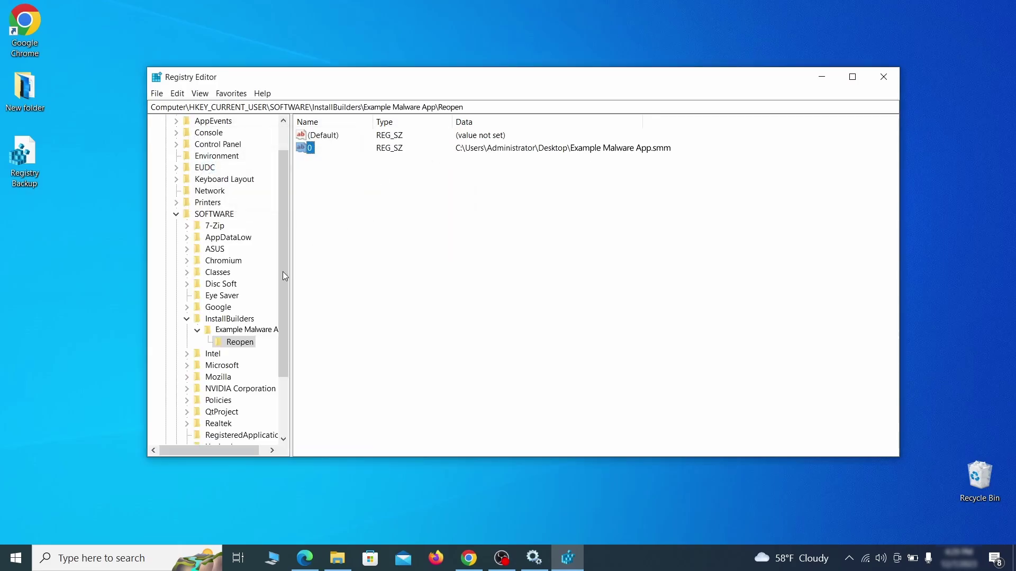
{"action": "left_click", "coordinate": [247, 344]}
{"action": "right_click", "coordinate": [247, 347]}
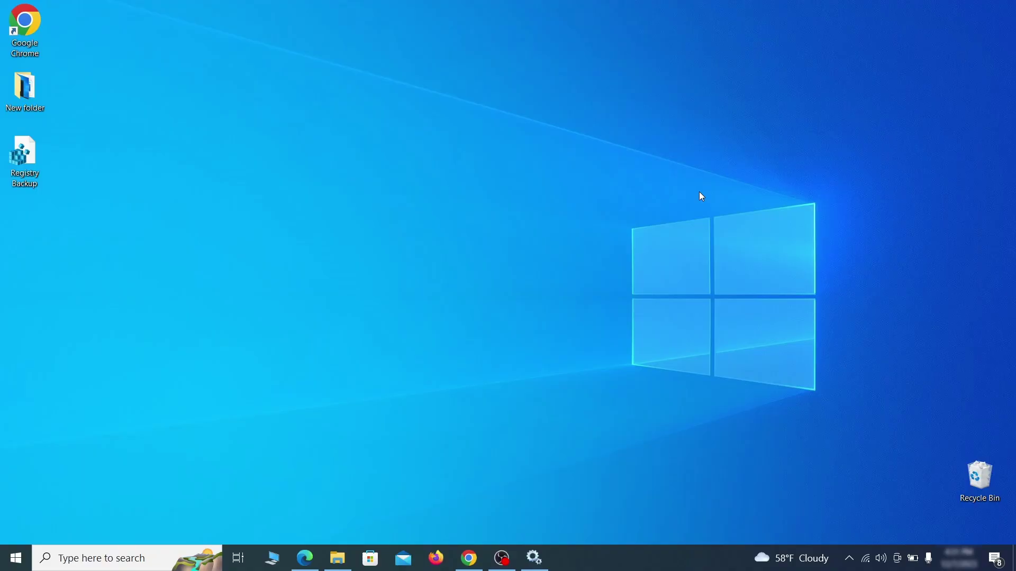
Launch MRT from the Run prompt, run a full scan, and finish after the clean result.
{"action": "key", "text": "super+r"}
{"action": "key", "text": "BackSpace"}
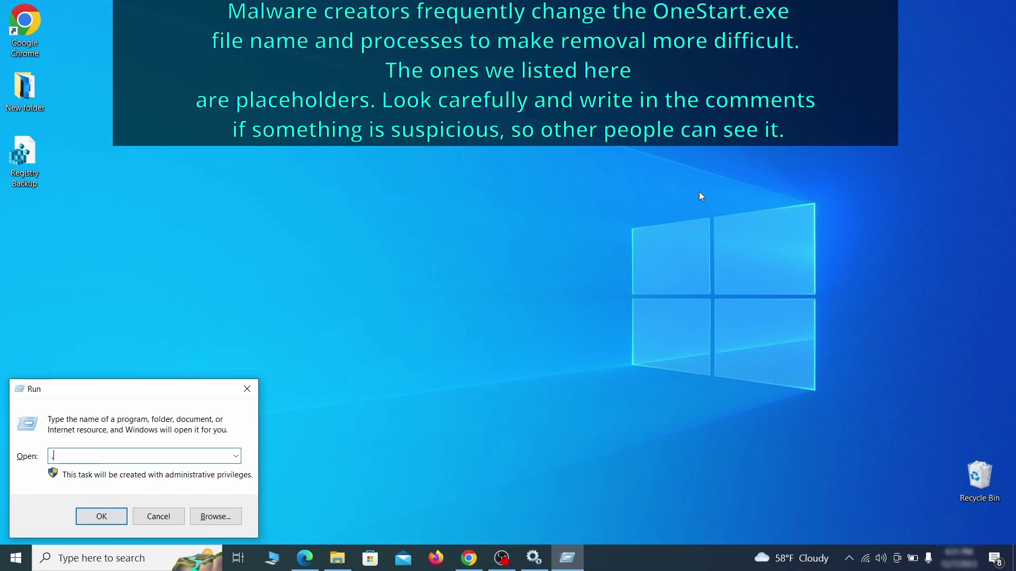
{"action": "type", "text": "M"}
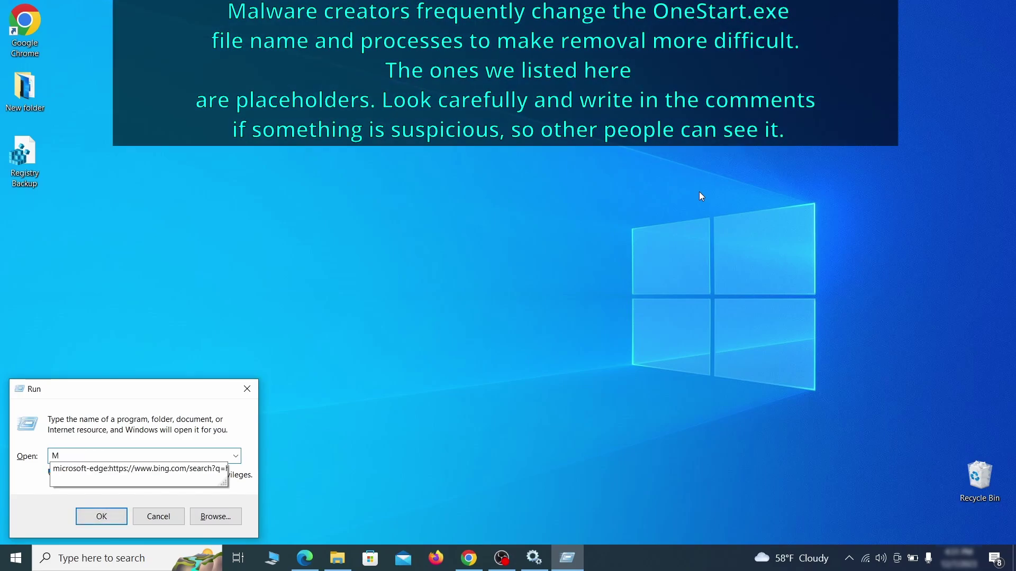
{"action": "type", "text": "RT"}
{"action": "key", "text": "Return"}
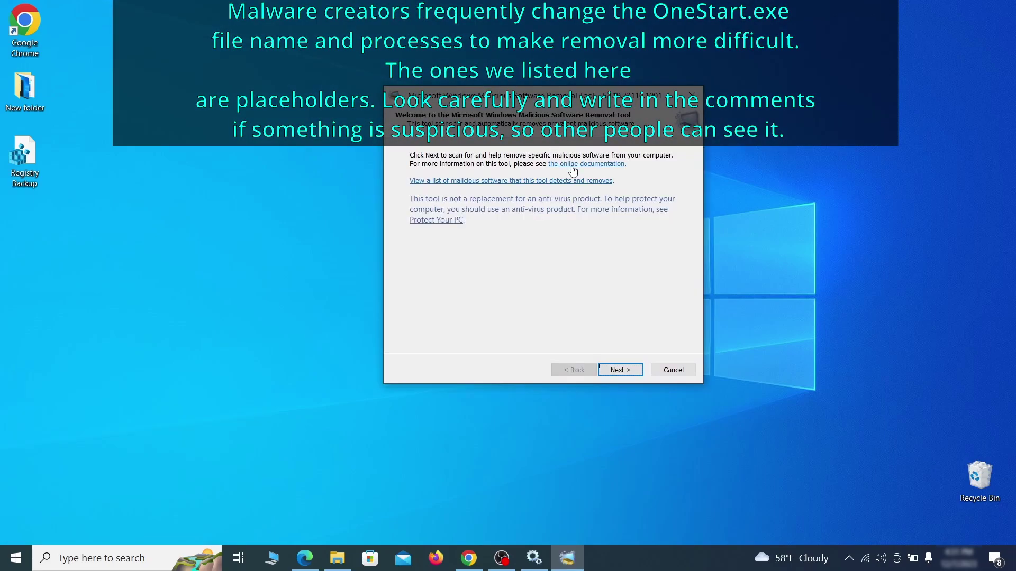
{"action": "left_click", "coordinate": [634, 373]}
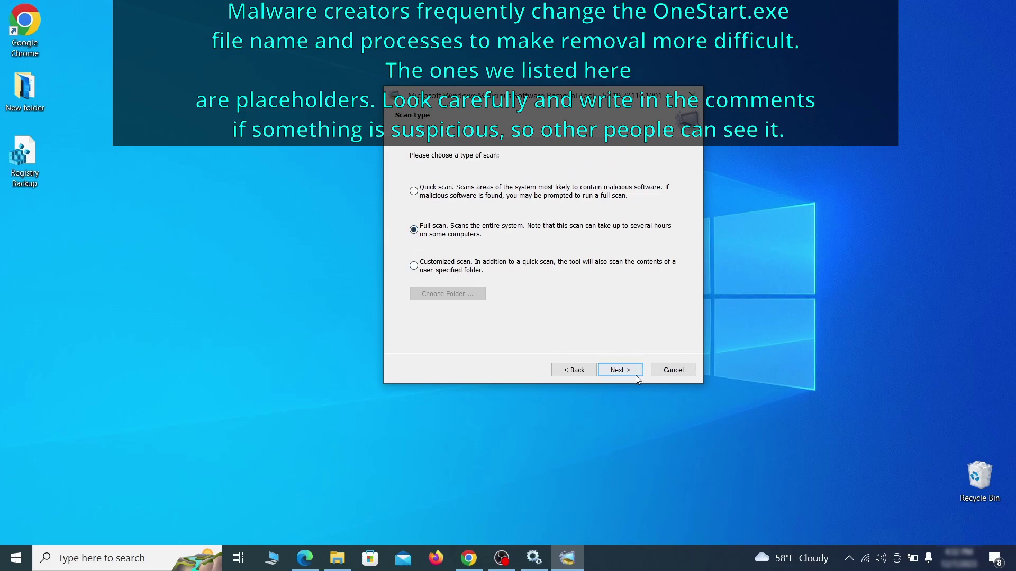
{"action": "left_click", "coordinate": [630, 373]}
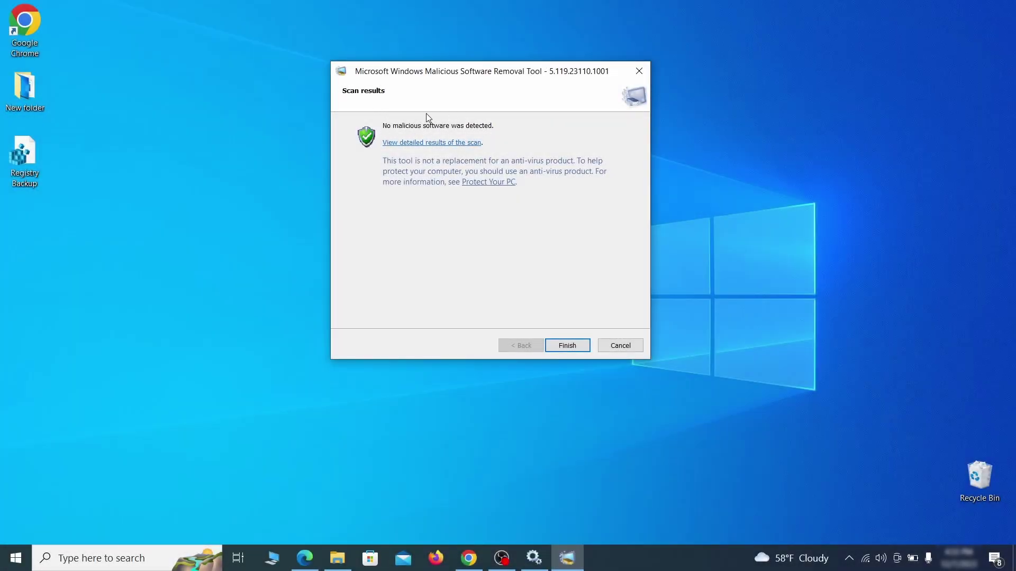
{"action": "left_click", "coordinate": [567, 347]}
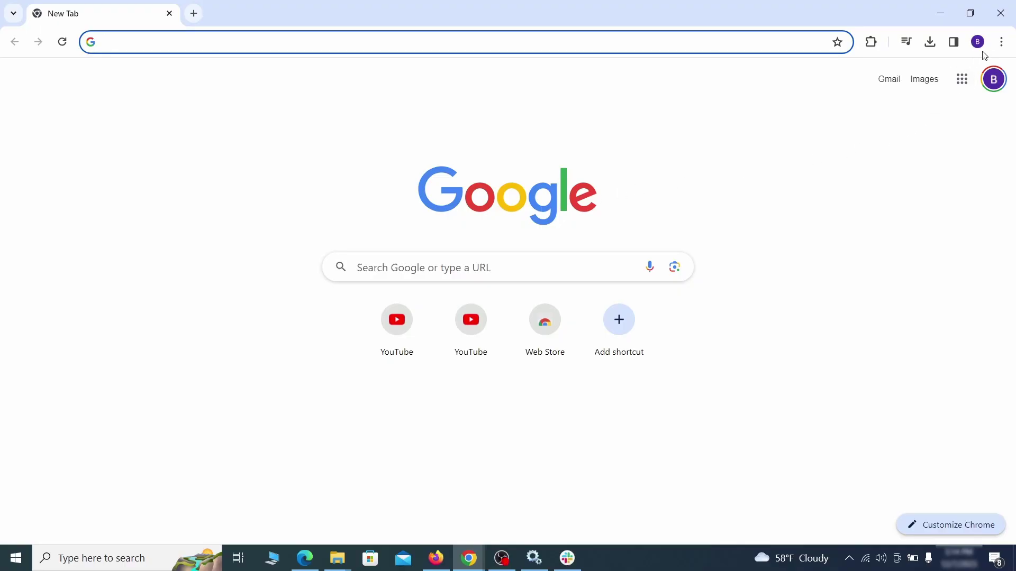
On Chrome's extensions page, switch off Add to Zola Button and remove it.
{"action": "left_click", "coordinate": [1001, 41]}
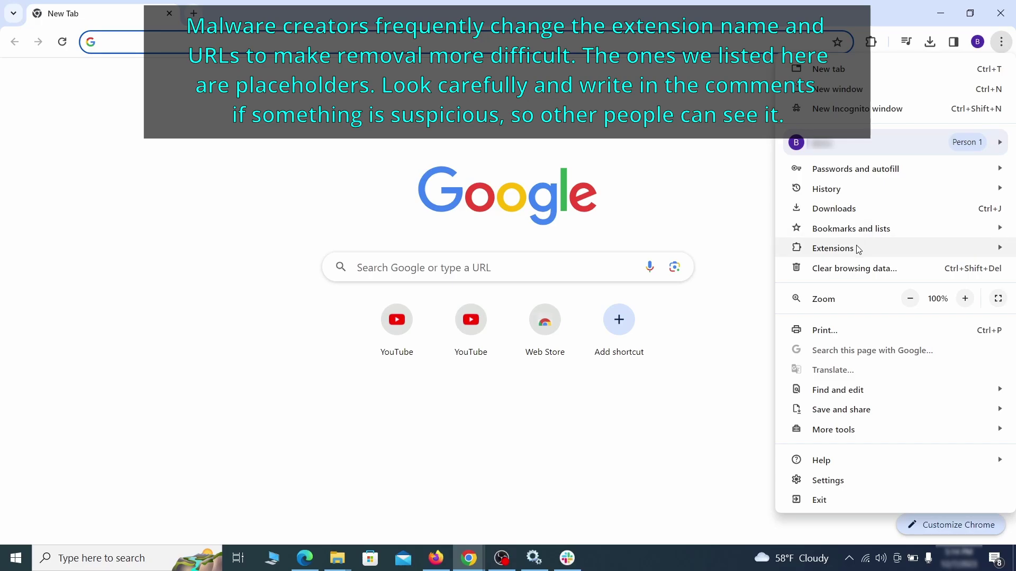
{"action": "mouse_move", "coordinate": [858, 250]}
{"action": "left_click", "coordinate": [744, 250]}
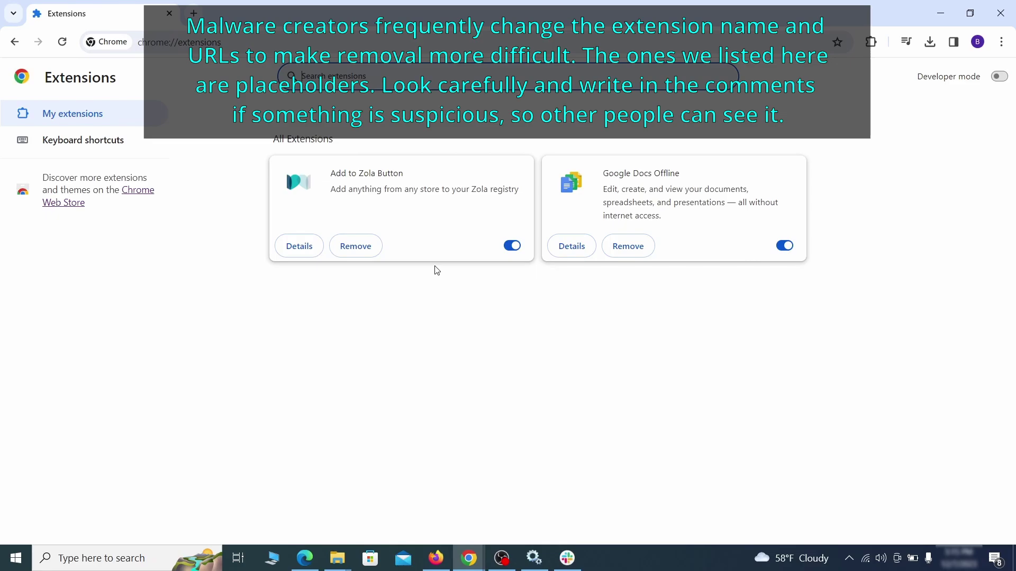
{"action": "left_click", "coordinate": [510, 246]}
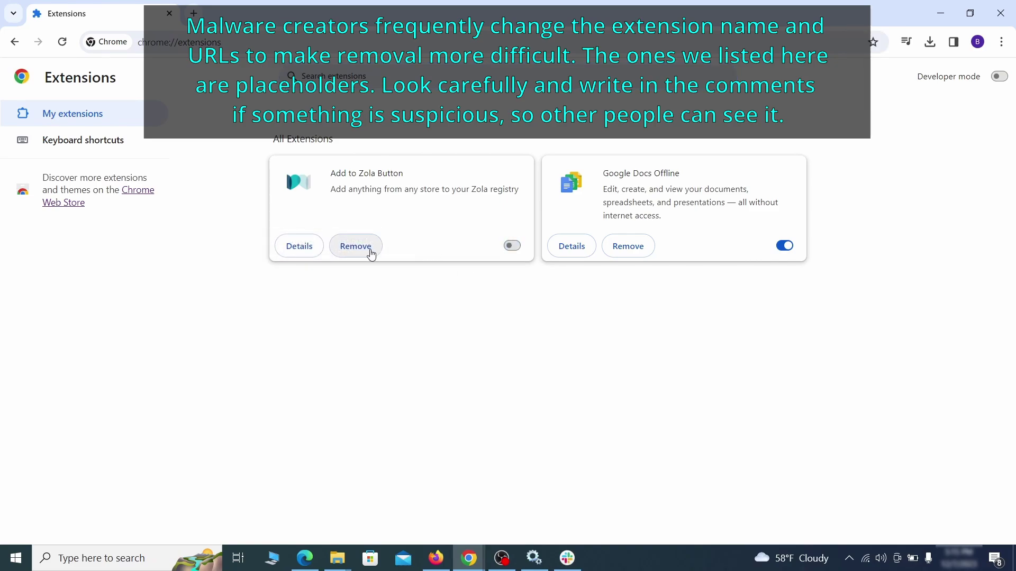
{"action": "left_click", "coordinate": [370, 249]}
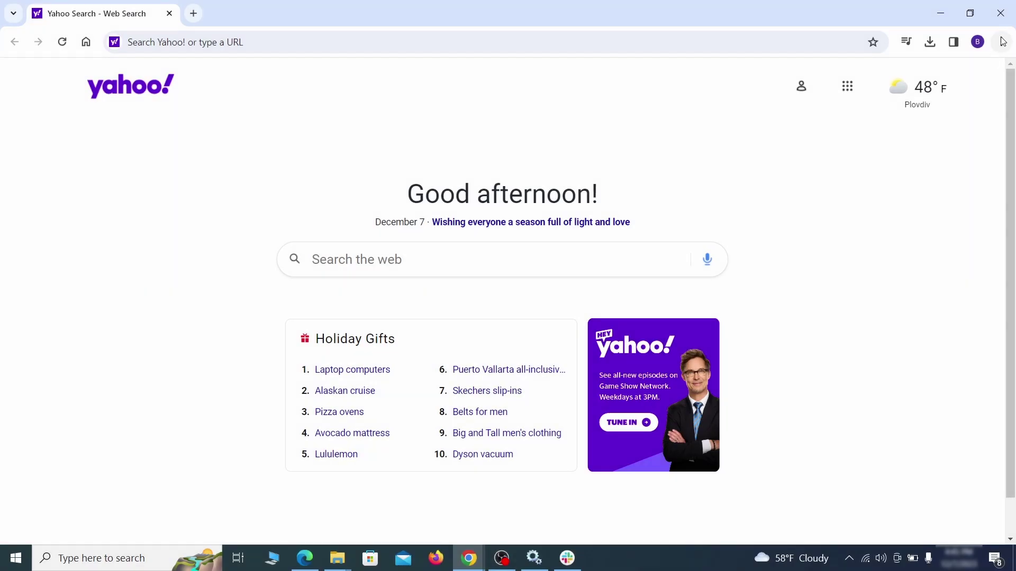
Clear Chrome's browsing data on the Advanced tab, adding autofill, site settings and hosted app data.
{"action": "left_click", "coordinate": [1002, 42]}
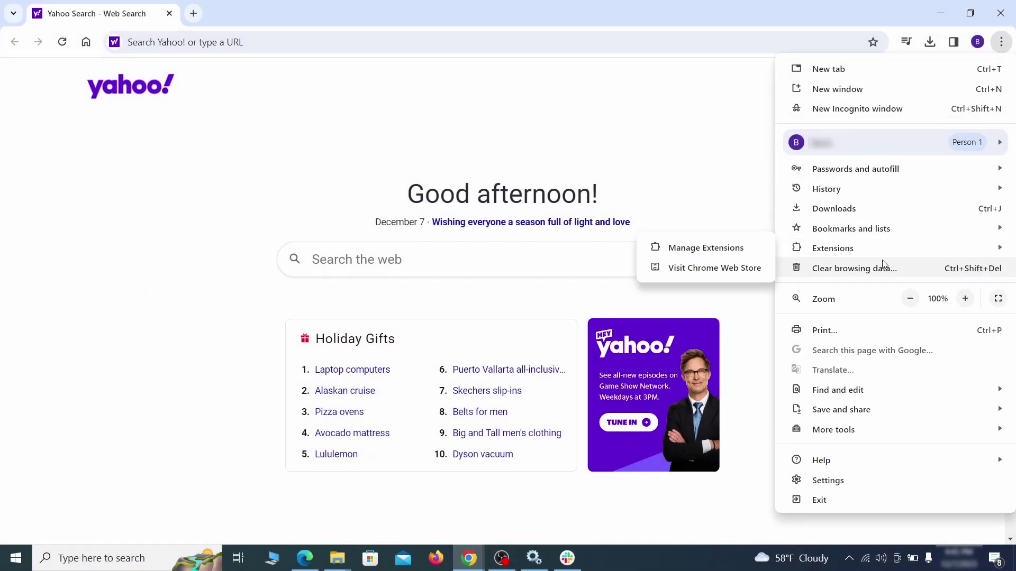
{"action": "left_click", "coordinate": [834, 480]}
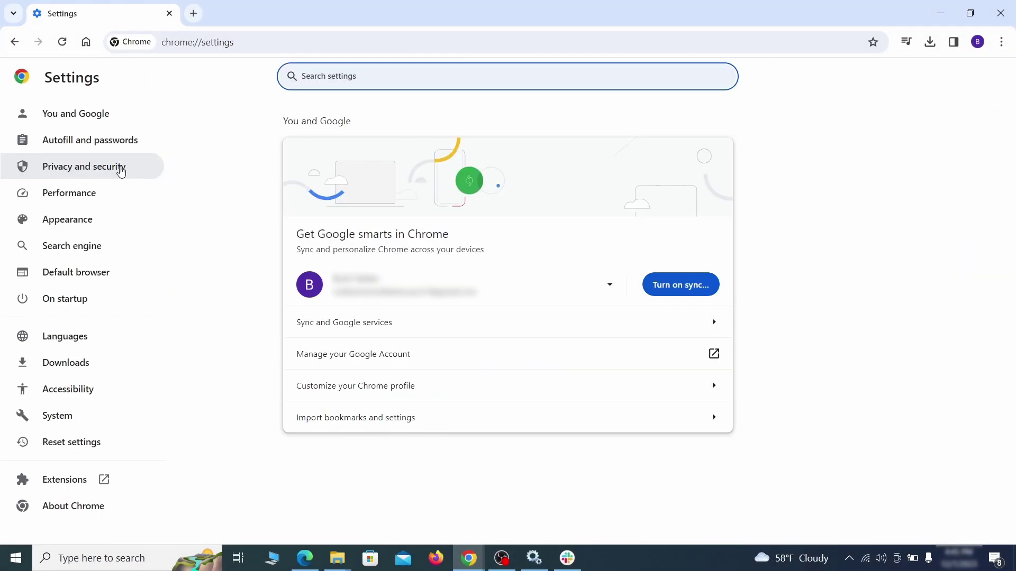
{"action": "left_click", "coordinate": [120, 166]}
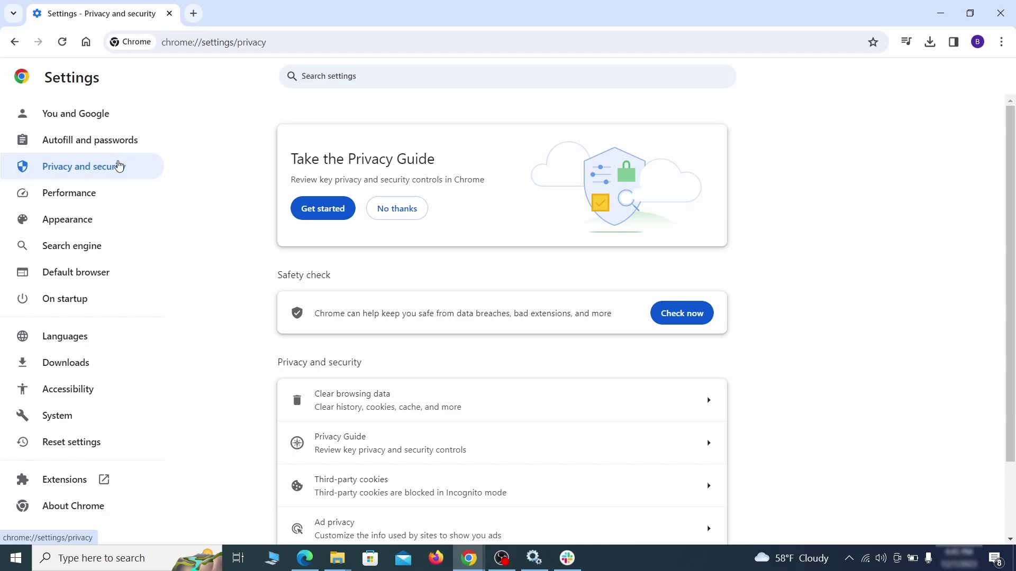
{"action": "scroll", "coordinate": [807, 347], "scroll_direction": "down", "scroll_amount": 1}
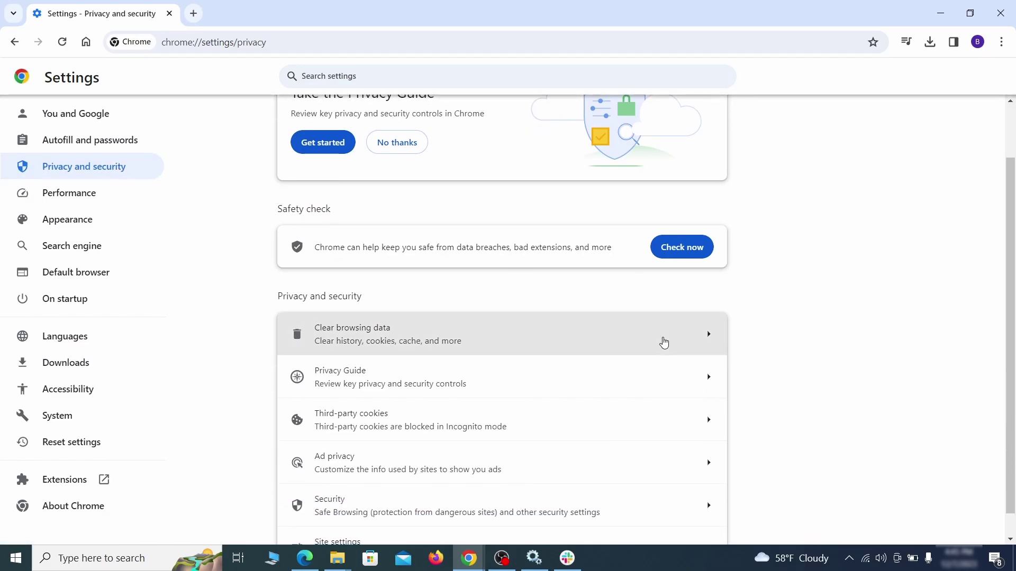
{"action": "left_click", "coordinate": [662, 341]}
{"action": "left_click", "coordinate": [465, 189]}
{"action": "left_click", "coordinate": [566, 191]}
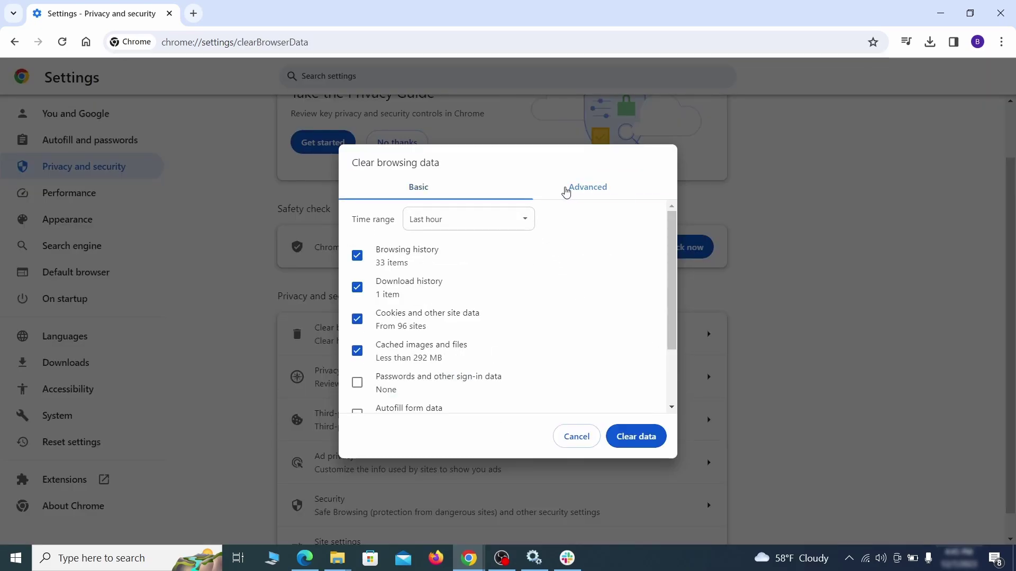
{"action": "scroll", "coordinate": [512, 302], "scroll_direction": "down", "scroll_amount": 3}
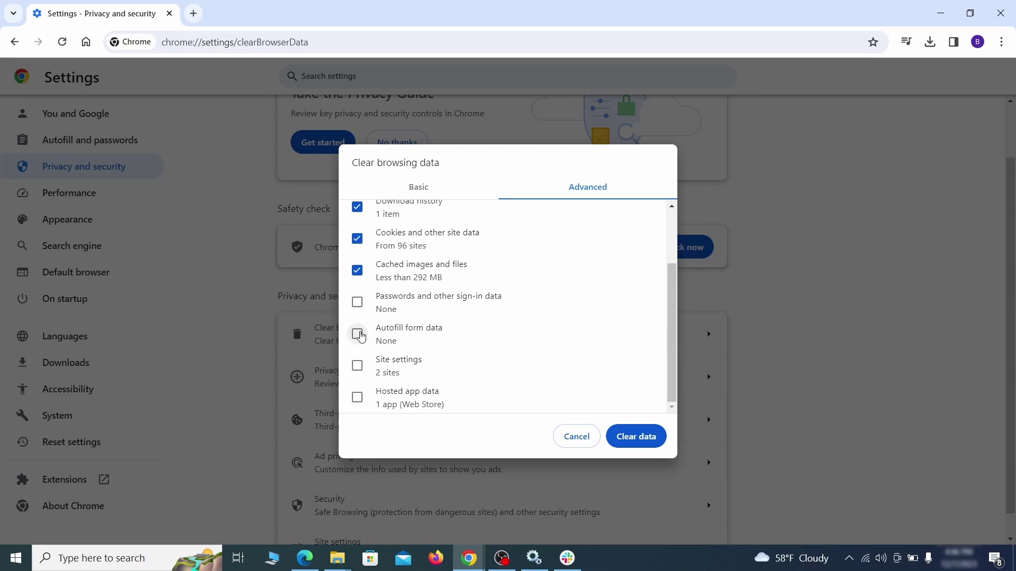
{"action": "left_click", "coordinate": [357, 334]}
{"action": "left_click", "coordinate": [358, 366]}
{"action": "left_click", "coordinate": [357, 398]}
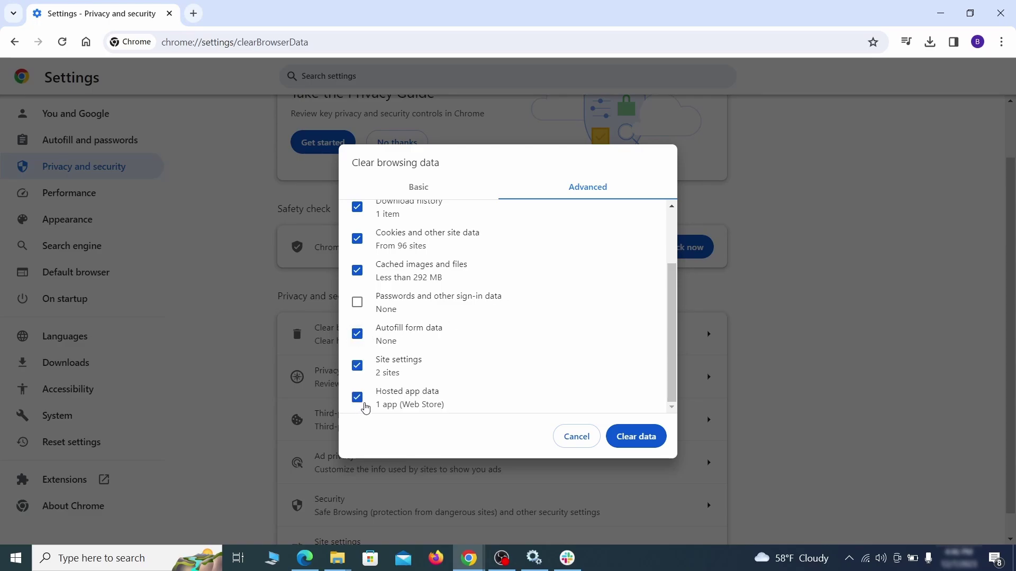
{"action": "left_click", "coordinate": [637, 437]}
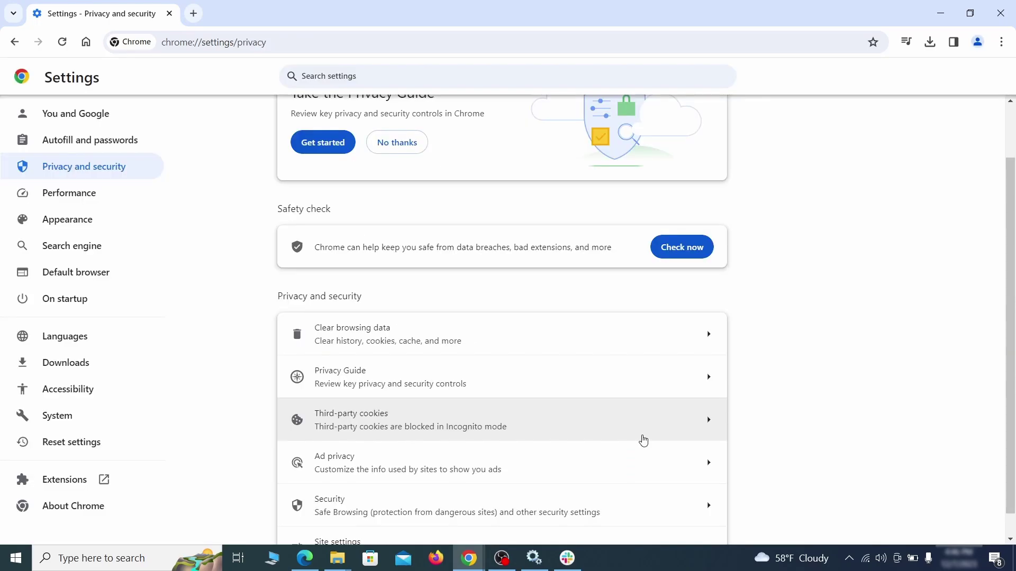
Remove ExampleRougeURL.com from the sites allowed to use third-party cookies.
{"action": "scroll", "coordinate": [764, 347], "scroll_direction": "down", "scroll_amount": 1}
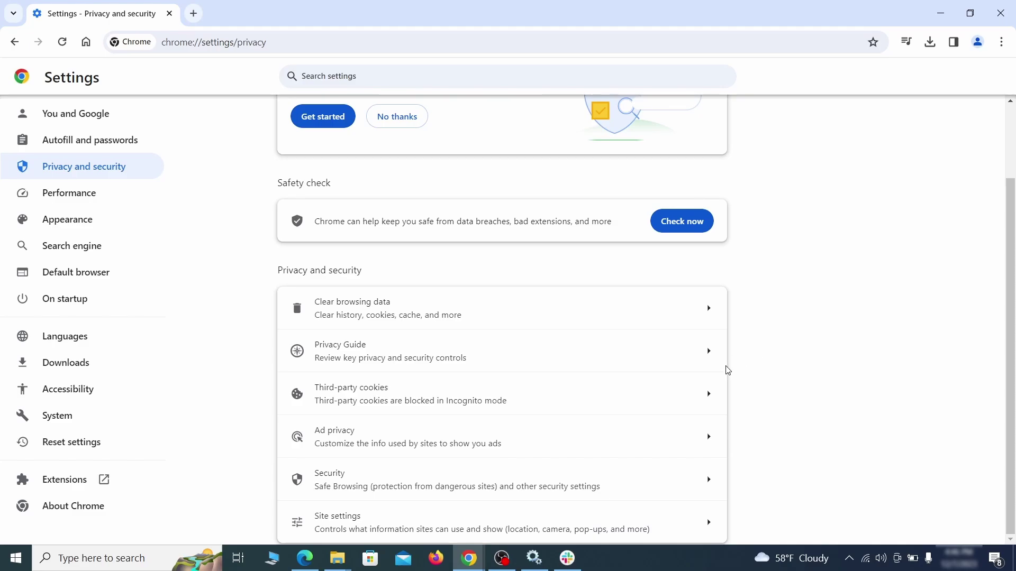
{"action": "left_click", "coordinate": [494, 518]}
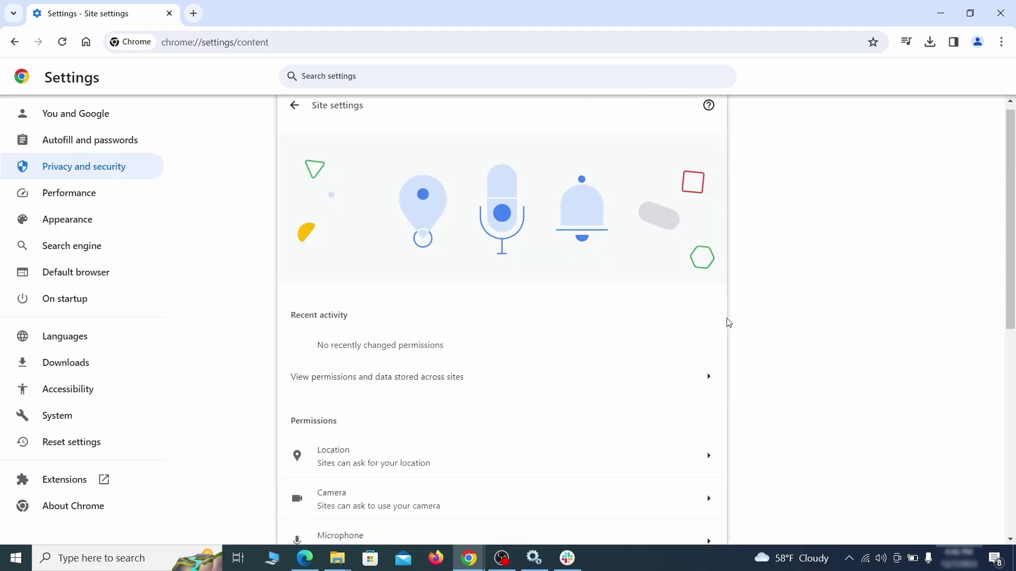
{"action": "scroll", "coordinate": [729, 323], "scroll_direction": "down", "scroll_amount": 3}
{"action": "scroll", "coordinate": [741, 275], "scroll_direction": "down", "scroll_amount": 1}
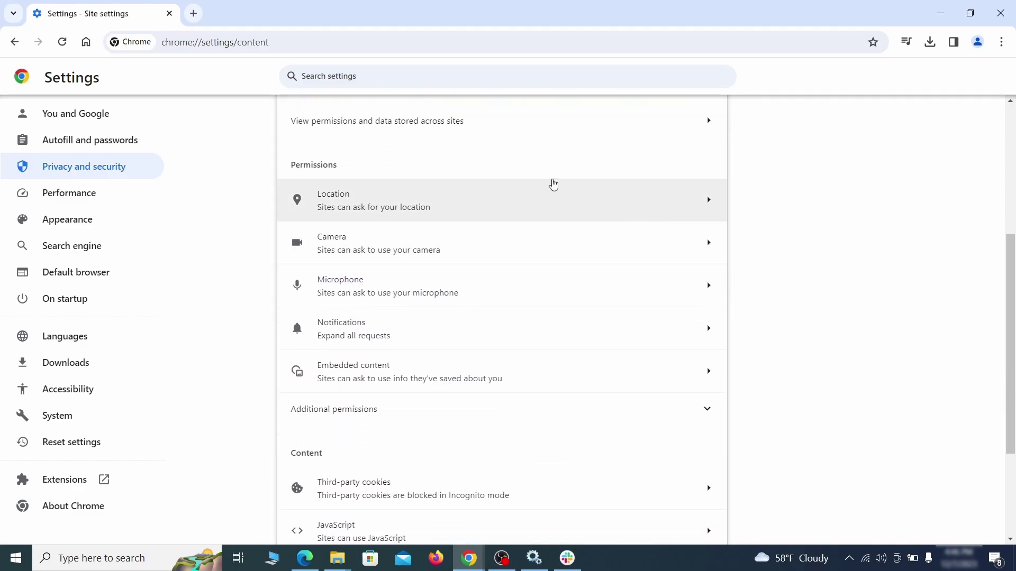
{"action": "left_click", "coordinate": [513, 208]}
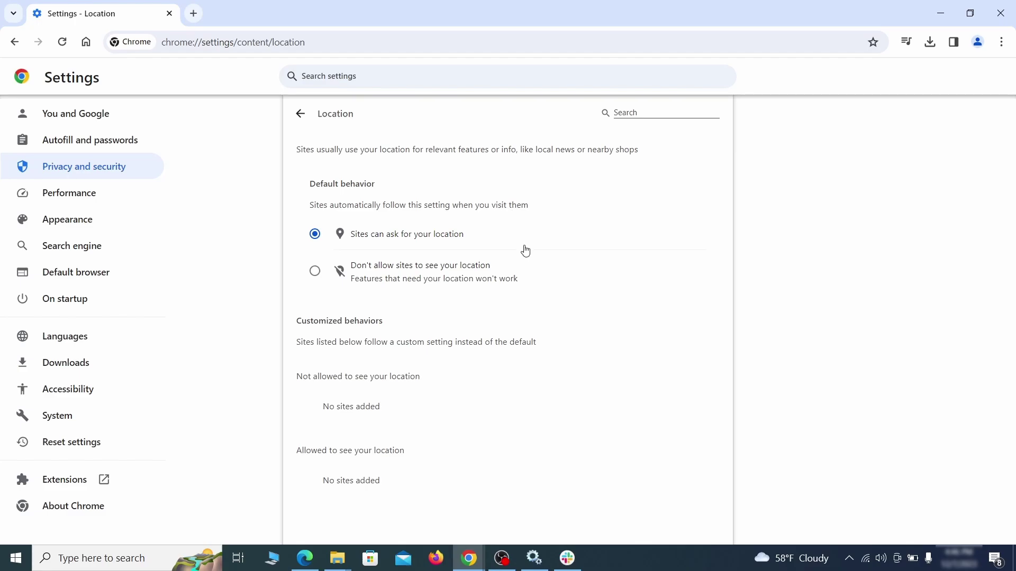
{"action": "left_click", "coordinate": [14, 42]}
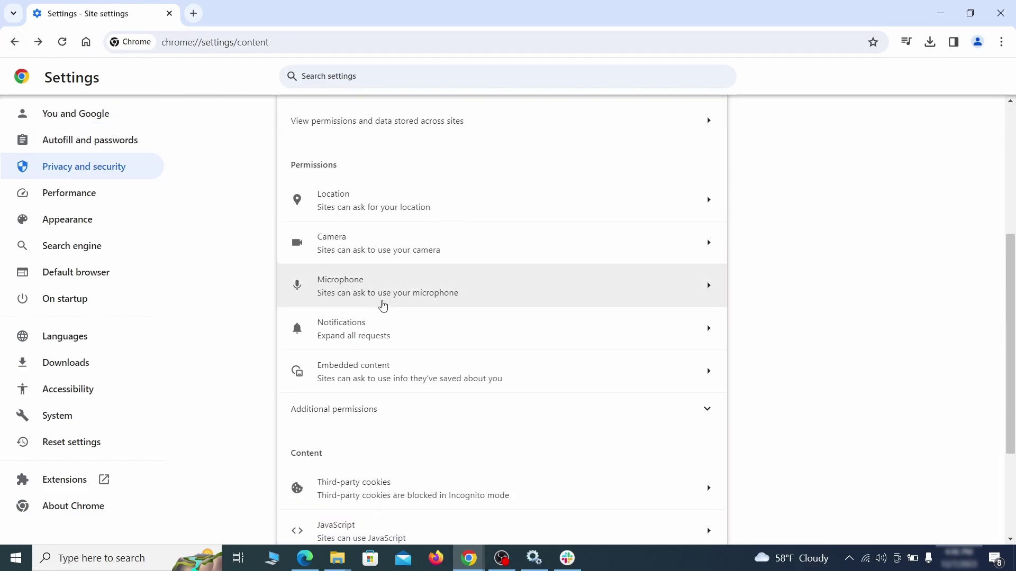
{"action": "left_click", "coordinate": [403, 251]}
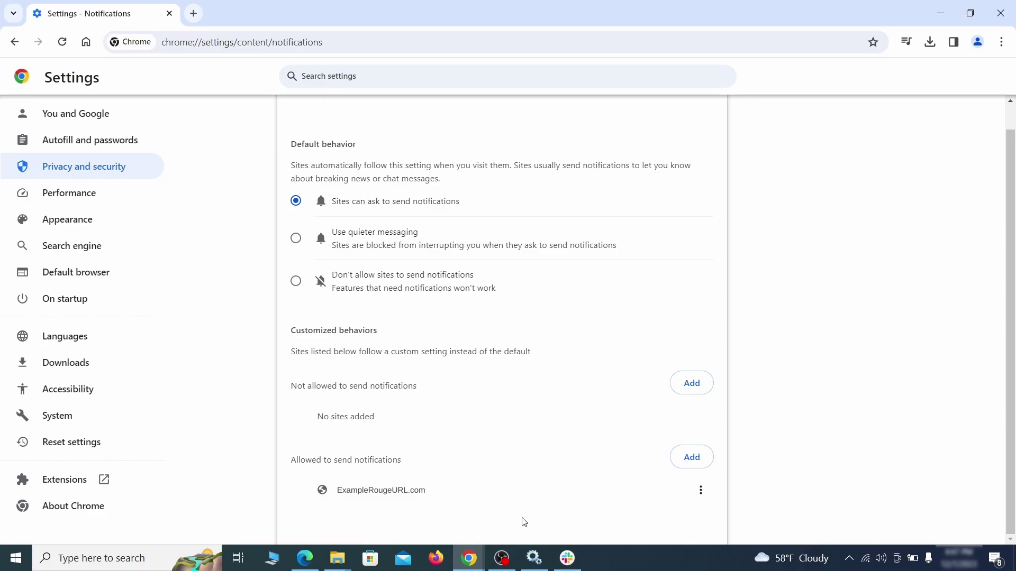
{"action": "left_click", "coordinate": [700, 491]}
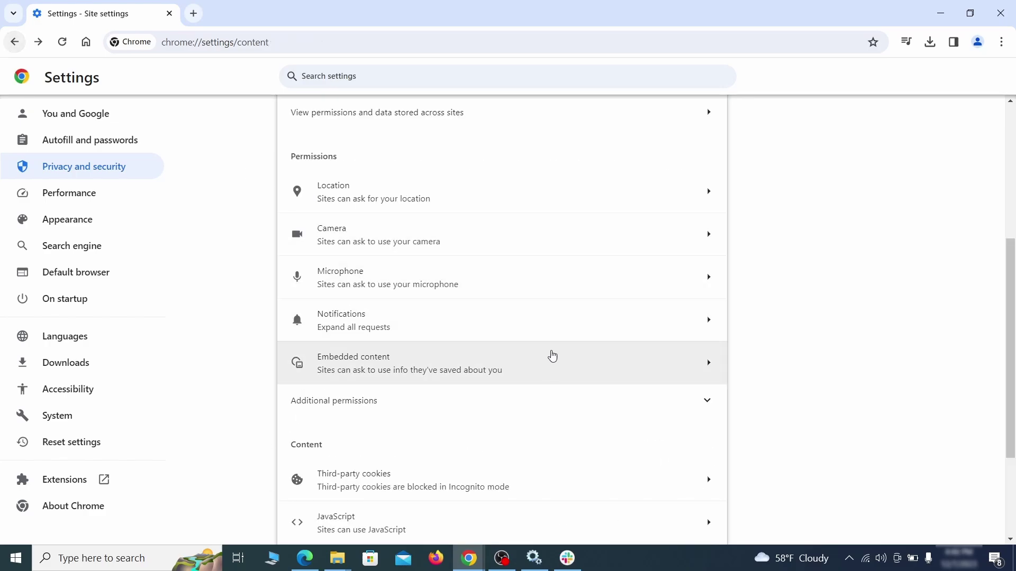
{"action": "scroll", "coordinate": [548, 358], "scroll_direction": "down", "scroll_amount": 3}
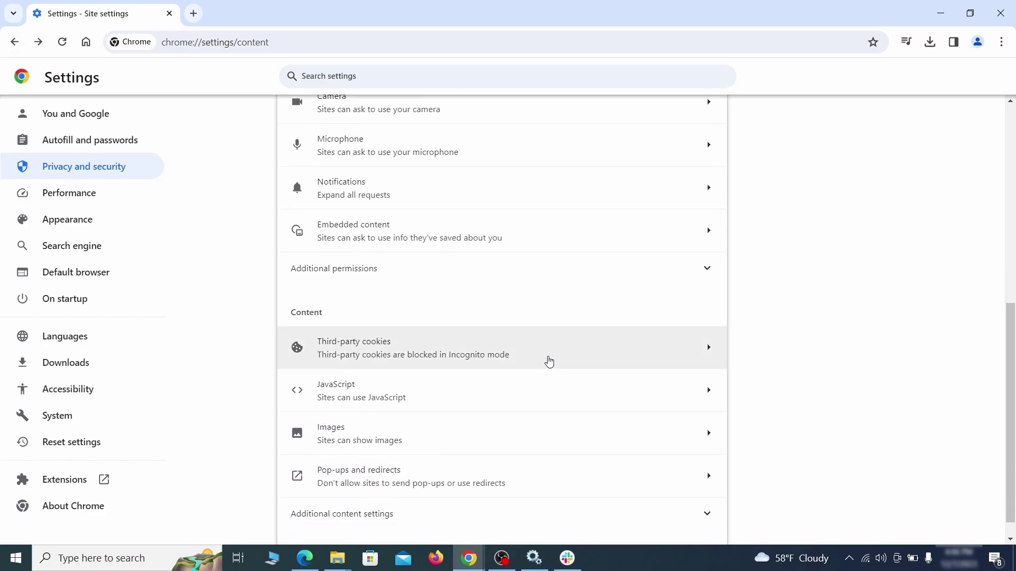
{"action": "left_click", "coordinate": [547, 355]}
{"action": "scroll", "coordinate": [560, 392], "scroll_direction": "down", "scroll_amount": 5}
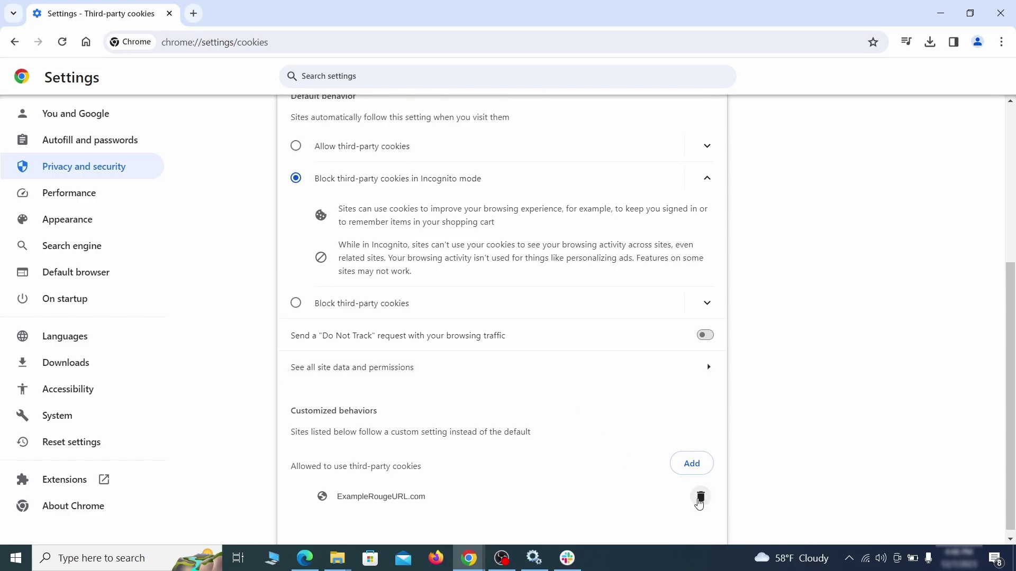
{"action": "left_click", "coordinate": [706, 504]}
Erase the ExampleRougeURL.com custom home button address in Appearance settings.
{"action": "key", "text": "alt+Left"}
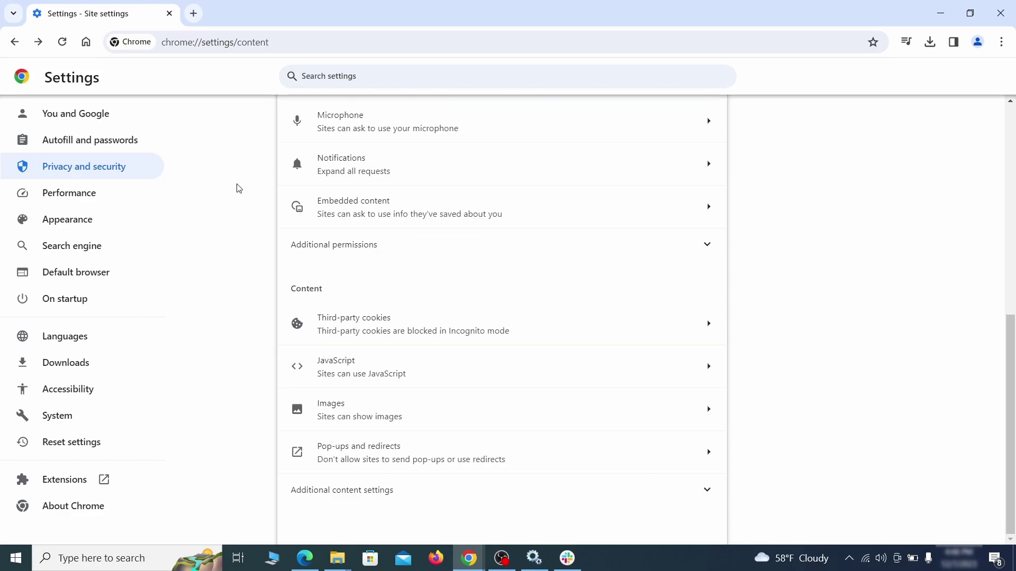
{"action": "left_click", "coordinate": [139, 222]}
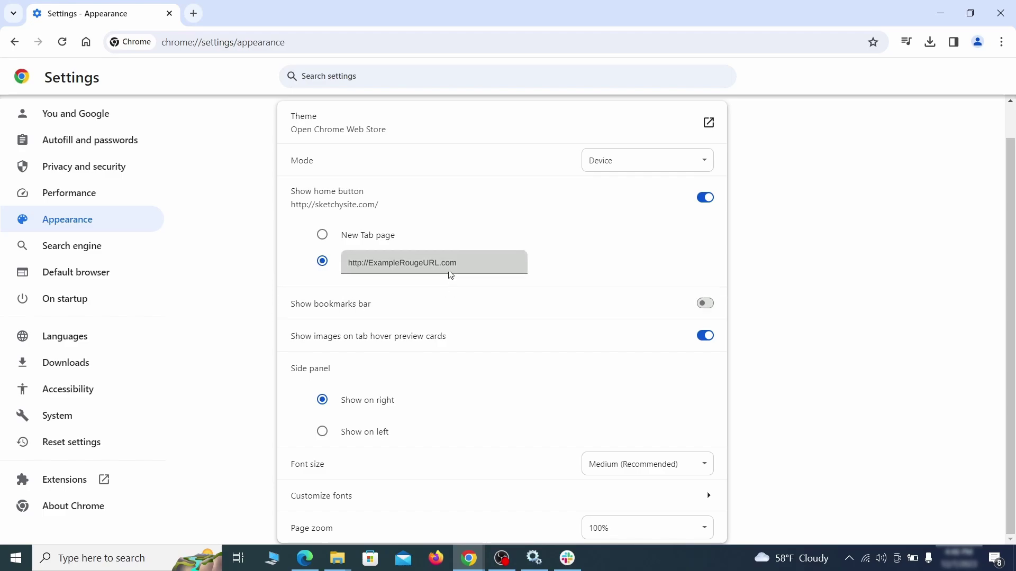
{"action": "left_click_drag", "start_coordinate": [448, 272], "coordinate": [336, 263]}
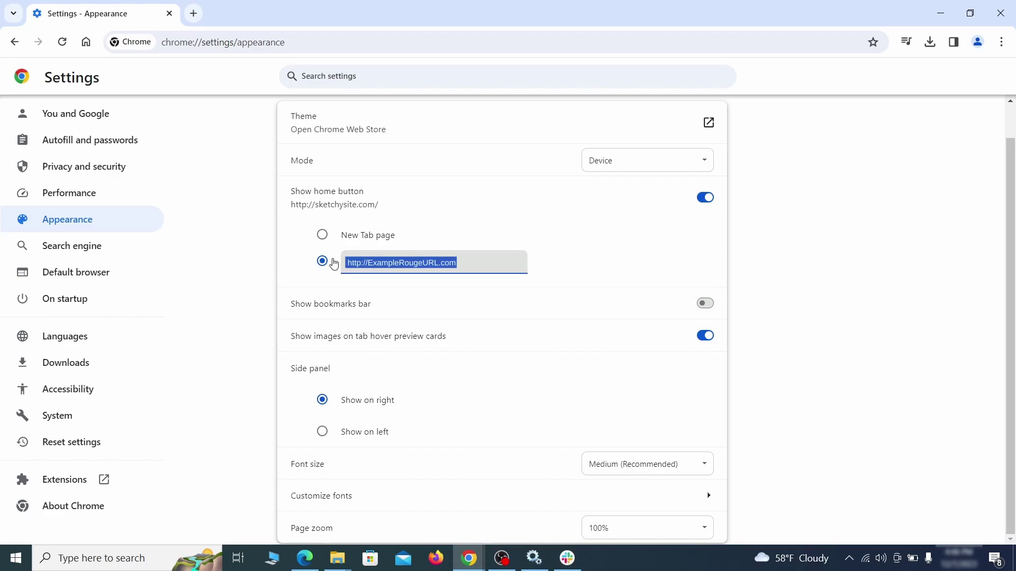
{"action": "key", "text": "BackSpace"}
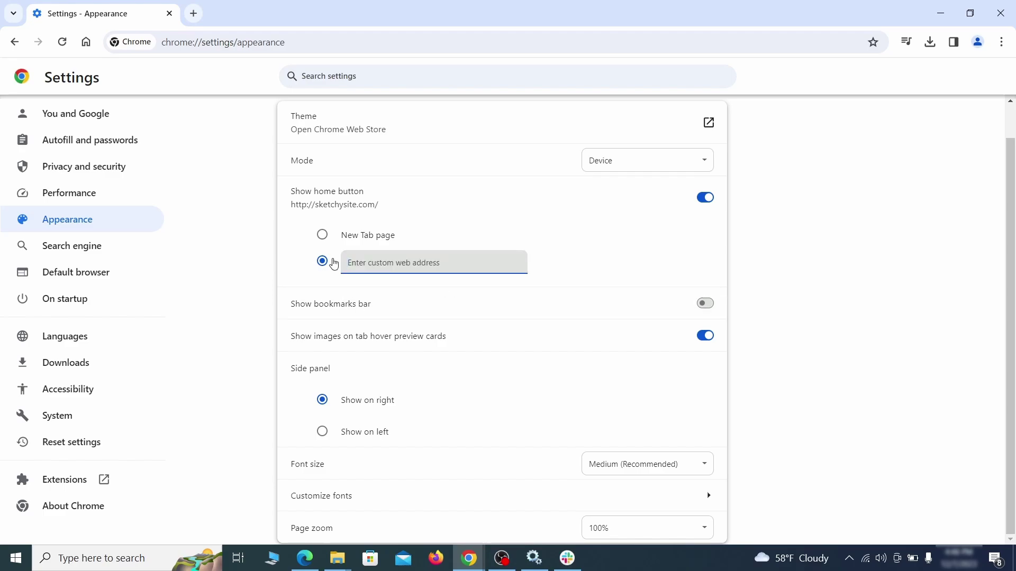
Choose Google as the address-bar search engine and delete the ExampleRougeURL.com site search shortcut.
{"action": "left_click", "coordinate": [108, 248]}
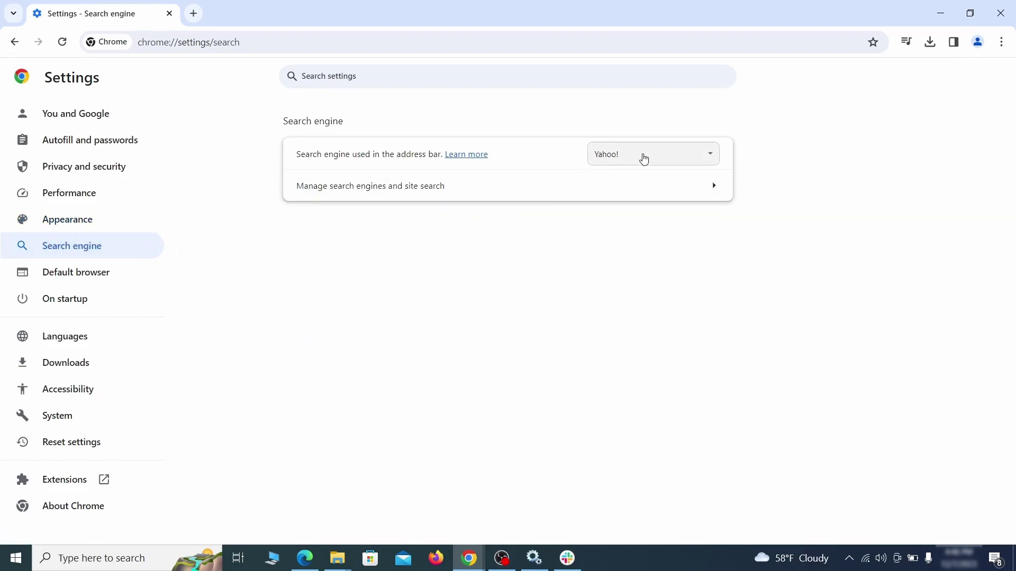
{"action": "left_click", "coordinate": [695, 159]}
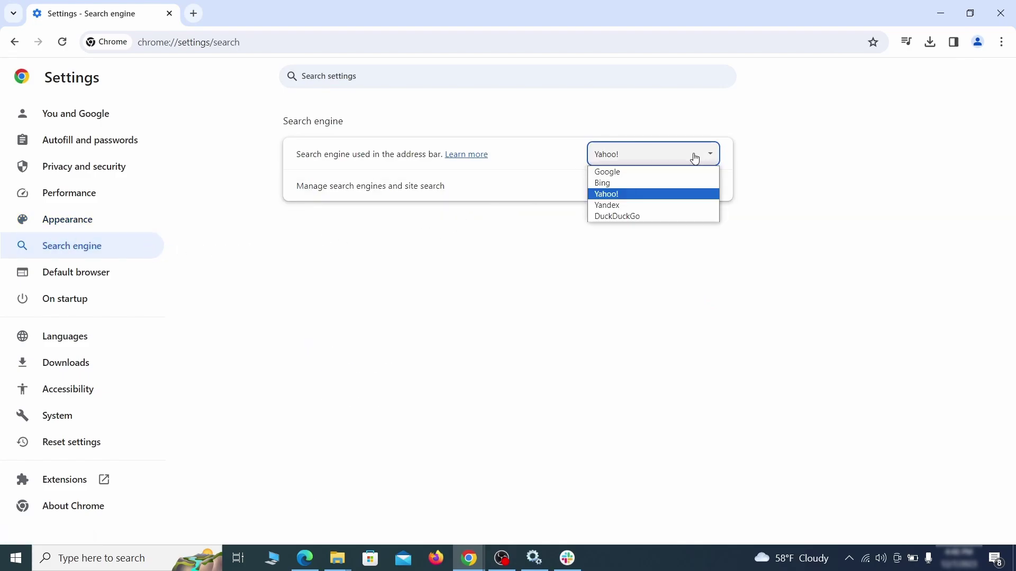
{"action": "left_click", "coordinate": [666, 173]}
{"action": "left_click", "coordinate": [651, 195]}
{"action": "scroll", "coordinate": [655, 276], "scroll_direction": "down", "scroll_amount": 8}
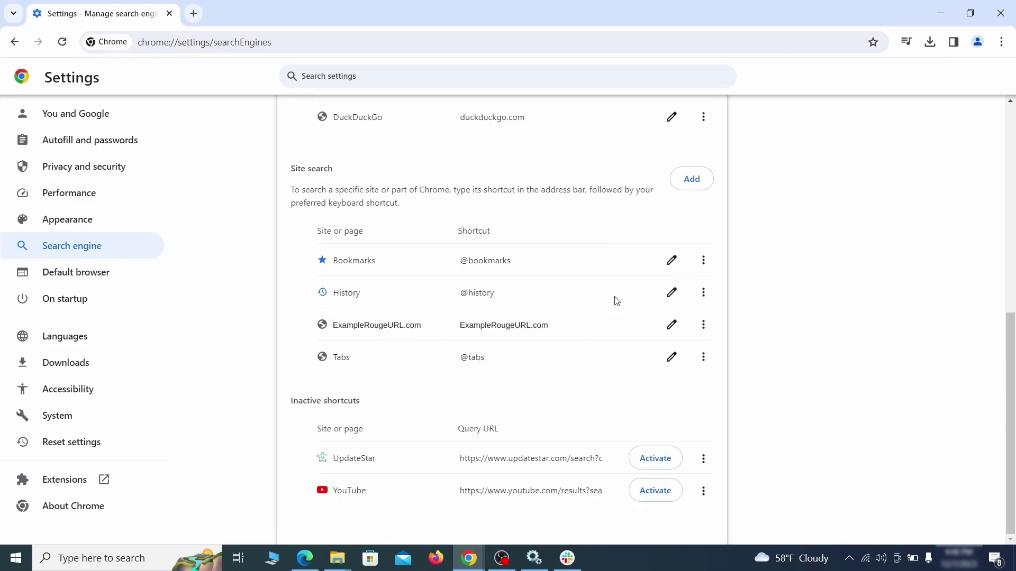
{"action": "left_click", "coordinate": [703, 325]}
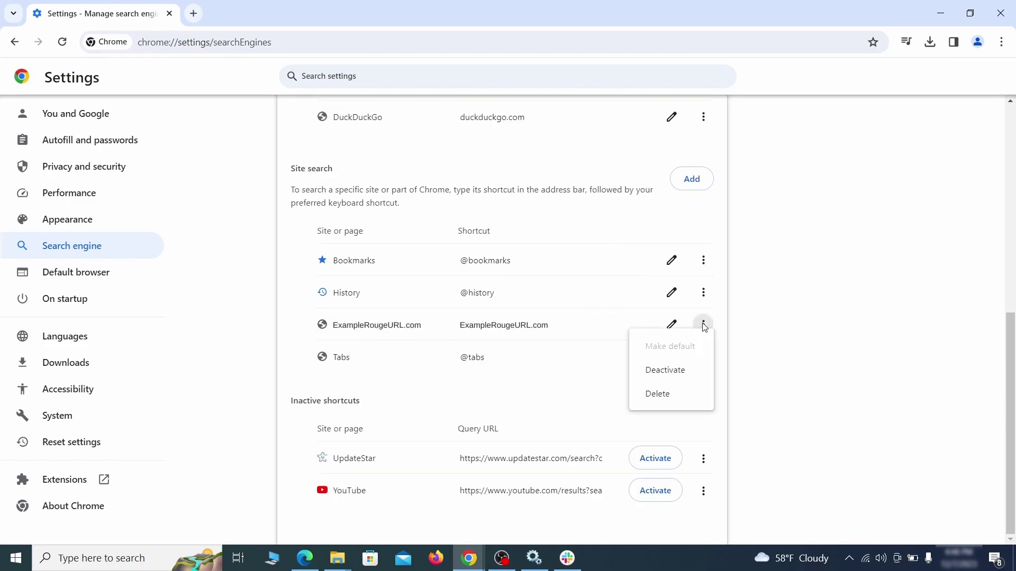
{"action": "left_click", "coordinate": [658, 396]}
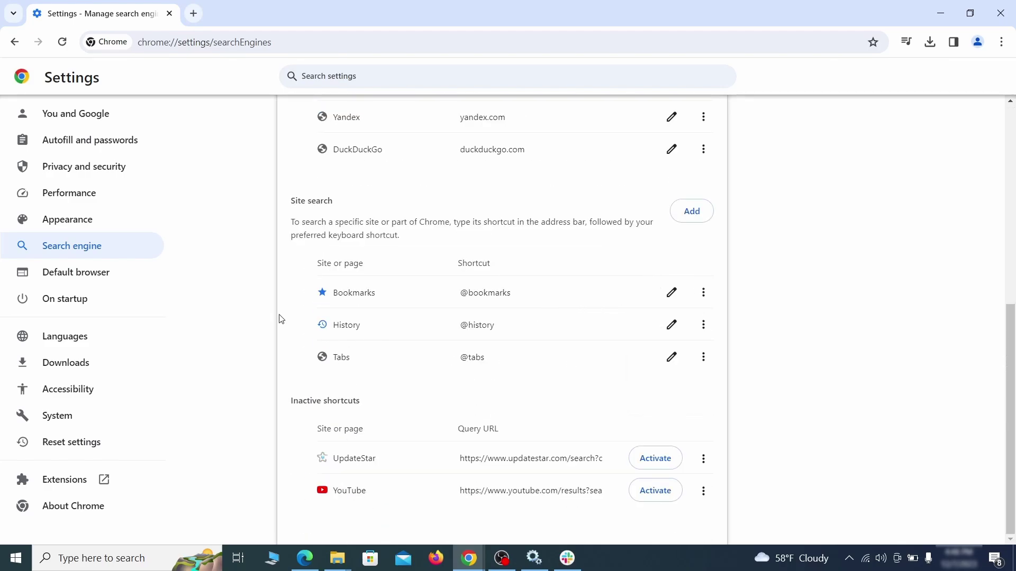
Remove ExampleRougeURL.com from startup pages and set startup to continue where you left off.
{"action": "left_click", "coordinate": [99, 292]}
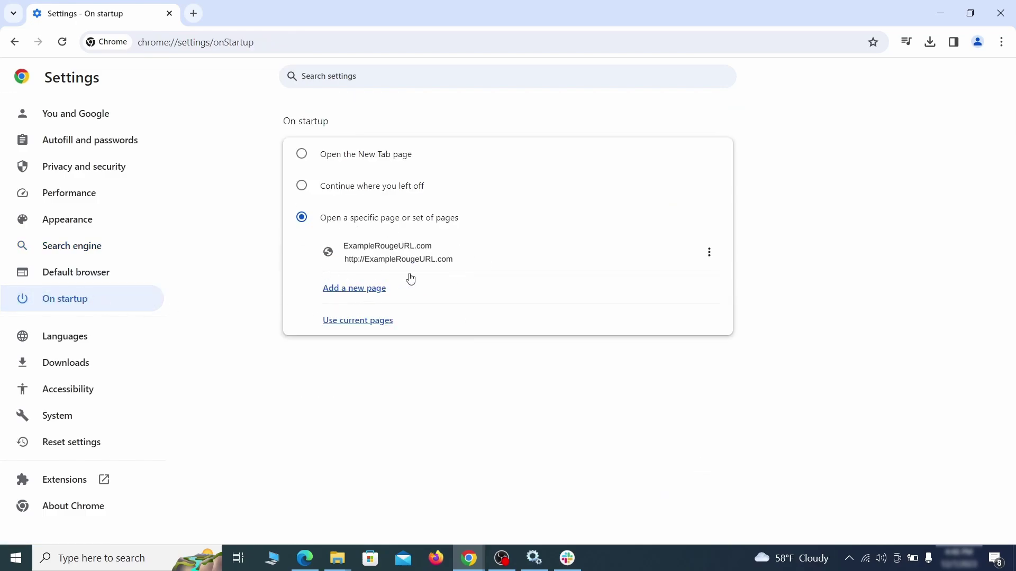
{"action": "left_click", "coordinate": [709, 252]}
{"action": "left_click", "coordinate": [678, 285]}
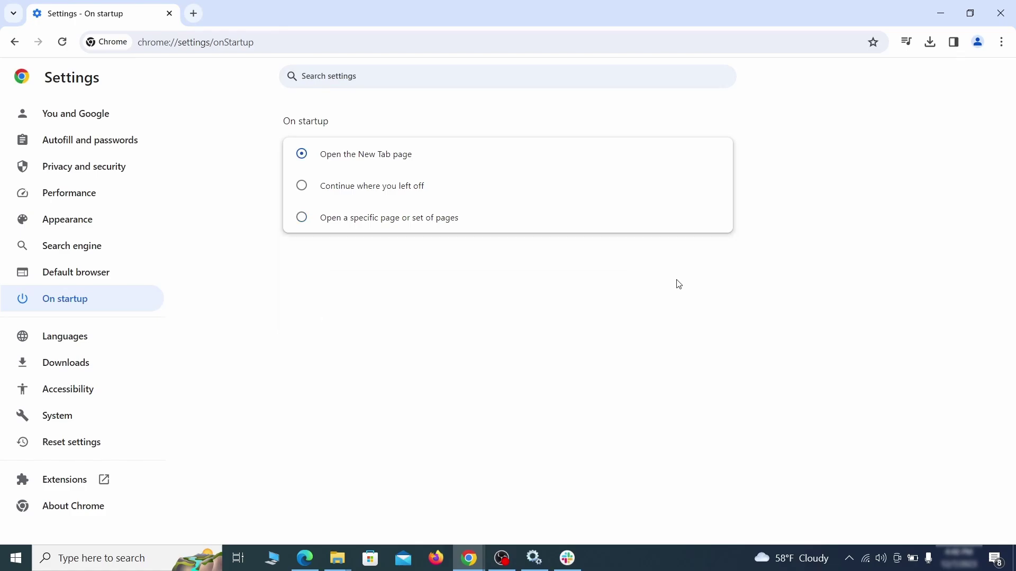
{"action": "left_click", "coordinate": [303, 189]}
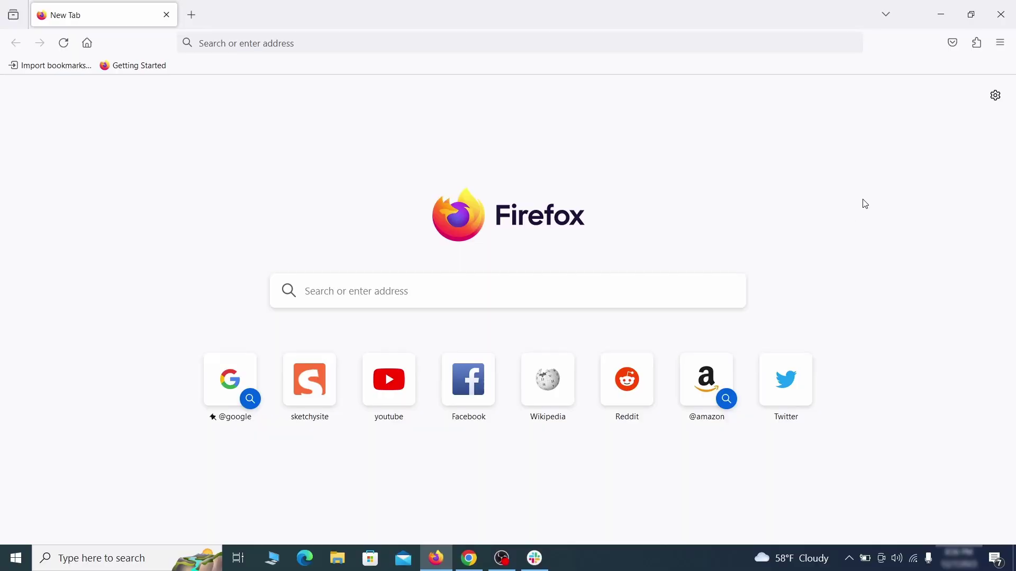
In Firefox's Add-ons Manager, switch off Contenu+, then remove it and confirm.
{"action": "left_click", "coordinate": [978, 42]}
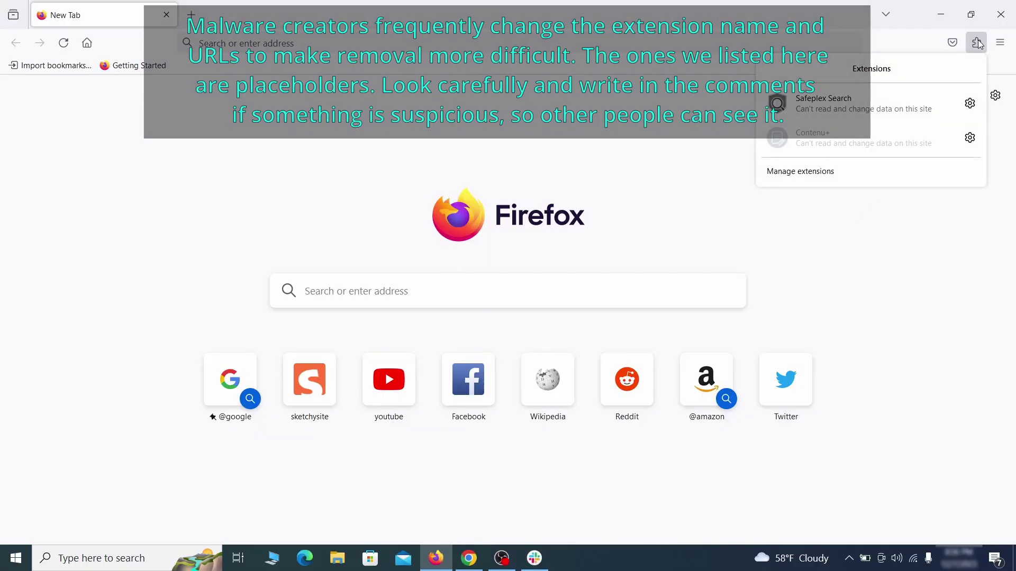
{"action": "left_click", "coordinate": [855, 172]}
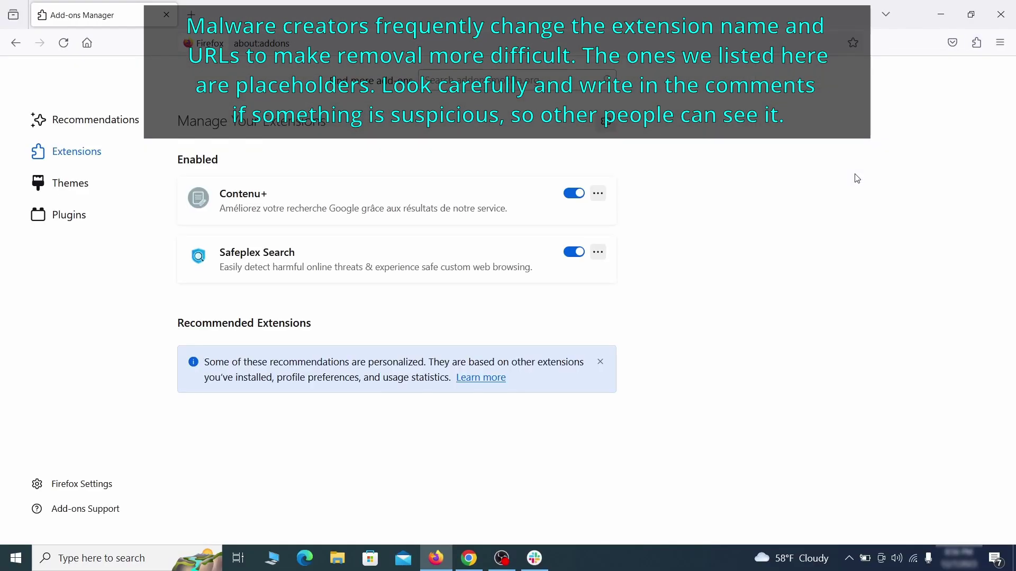
{"action": "left_click", "coordinate": [574, 193]}
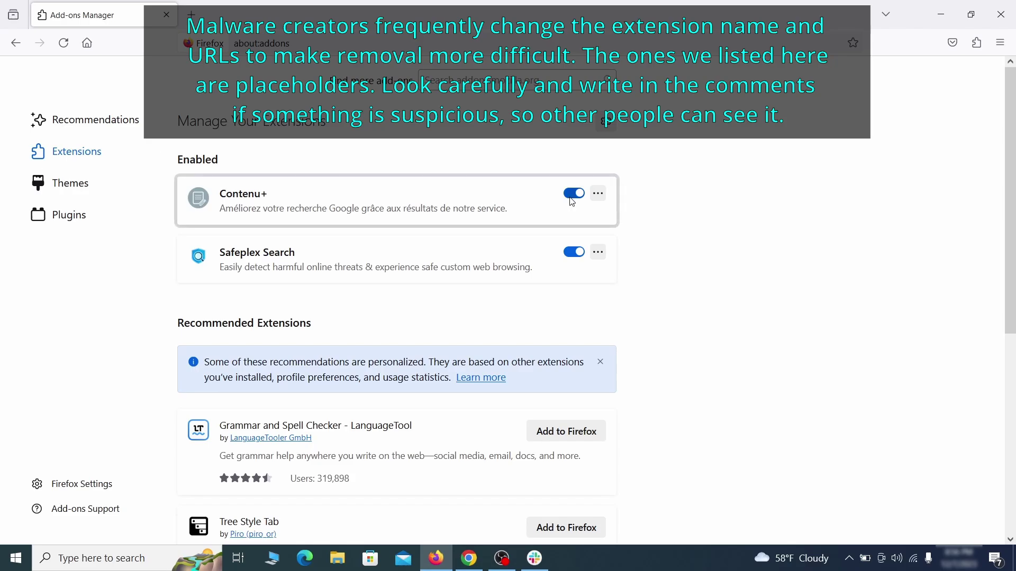
{"action": "left_click", "coordinate": [598, 193]}
{"action": "left_click", "coordinate": [641, 214]}
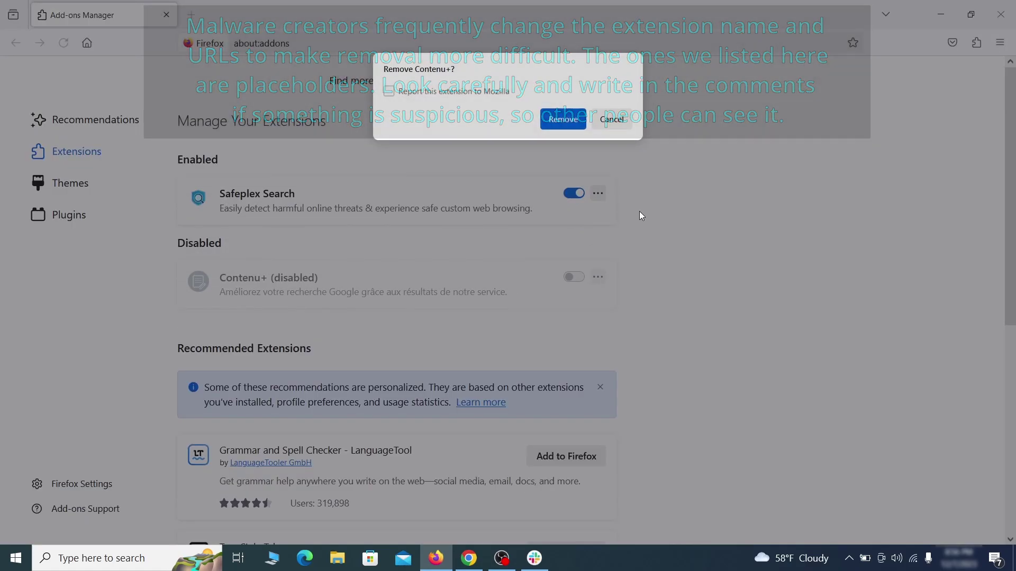
{"action": "left_click", "coordinate": [562, 119]}
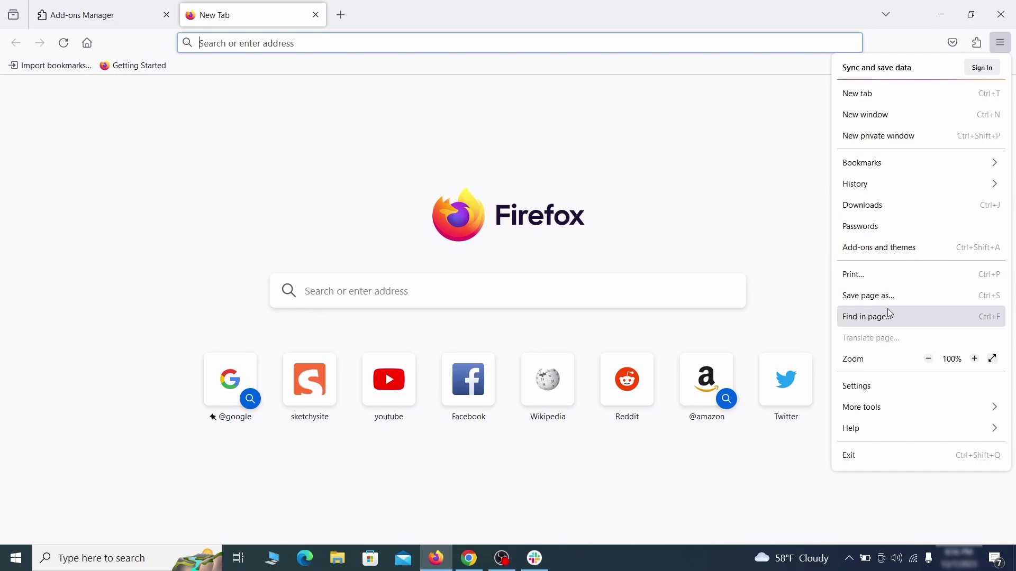
Clear the rogue custom homepage address in Firefox's Home settings.
{"action": "left_click", "coordinate": [878, 388]}
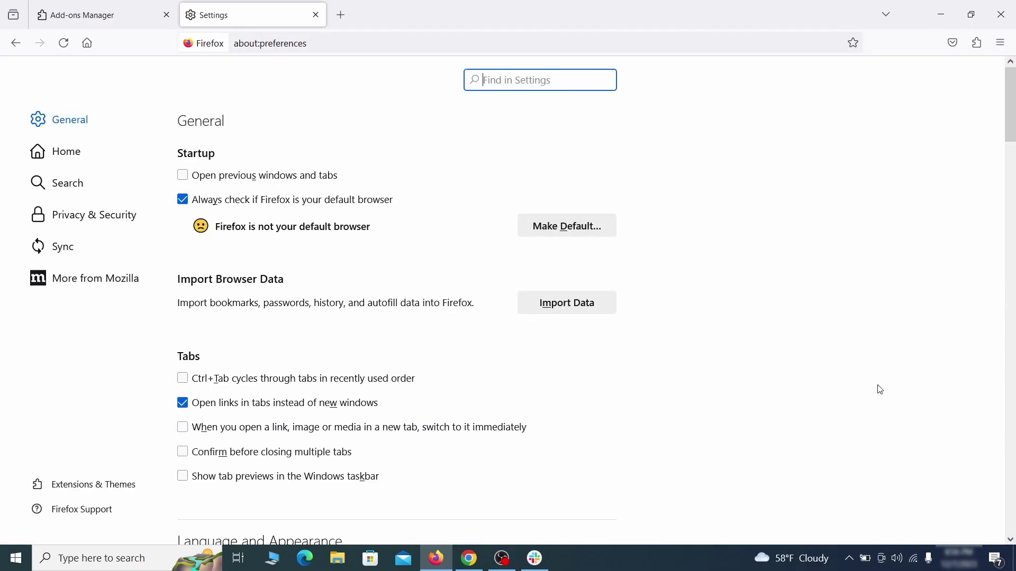
{"action": "left_click", "coordinate": [77, 153]}
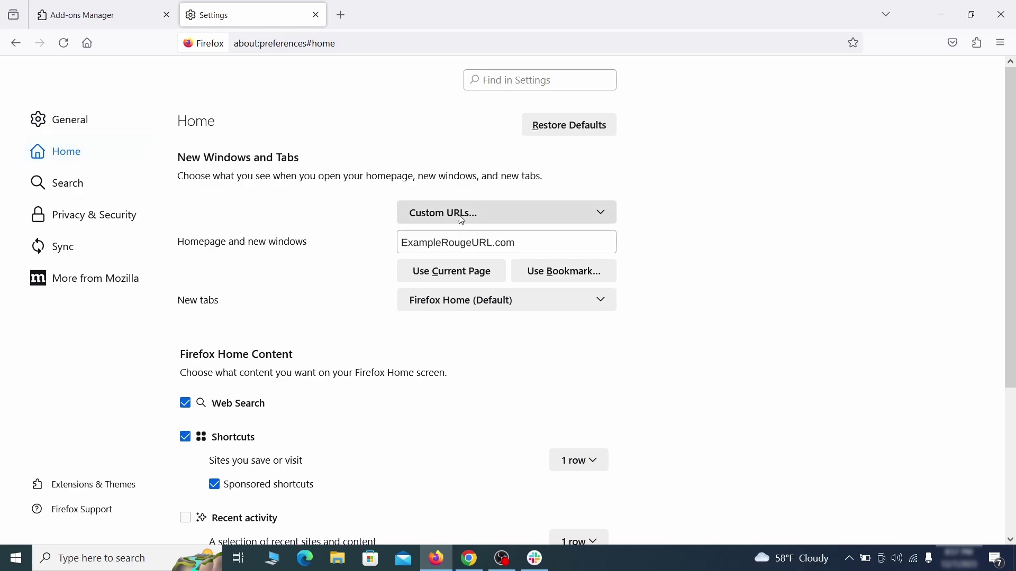
{"action": "triple_click", "coordinate": [514, 243]}
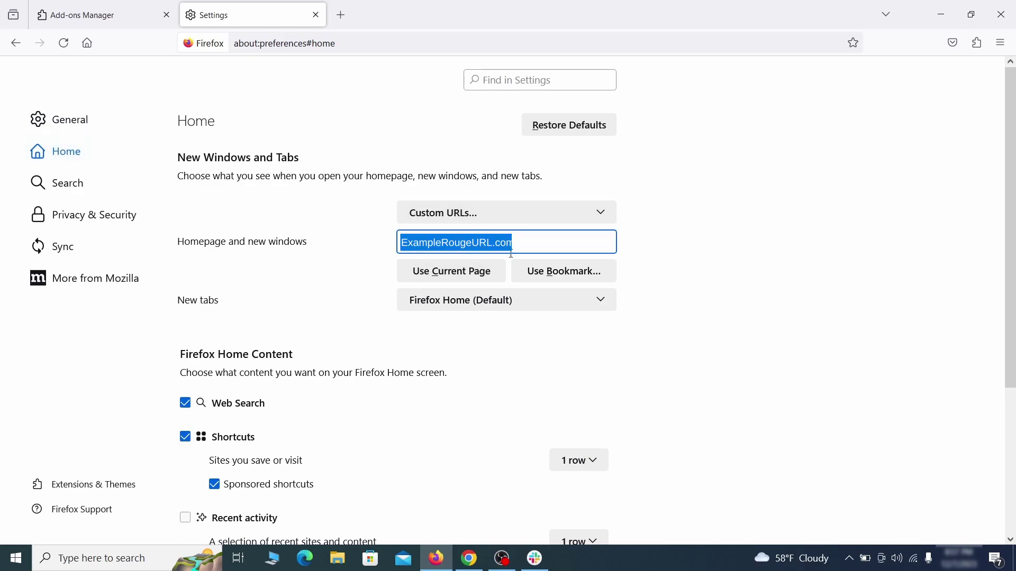
{"action": "key", "text": "BackSpace"}
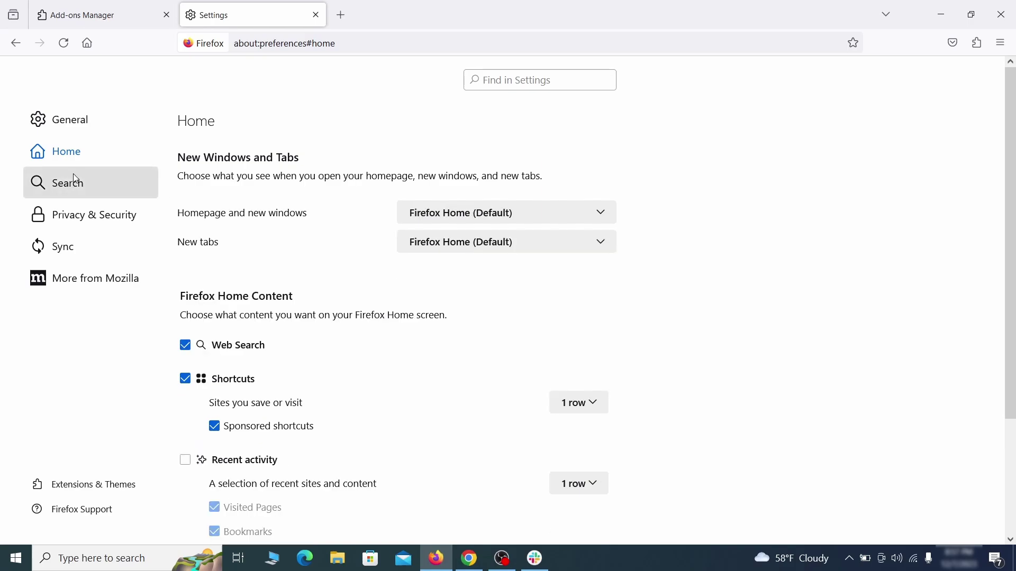
Set Firefox's default search engine to Google.
{"action": "left_click", "coordinate": [72, 184]}
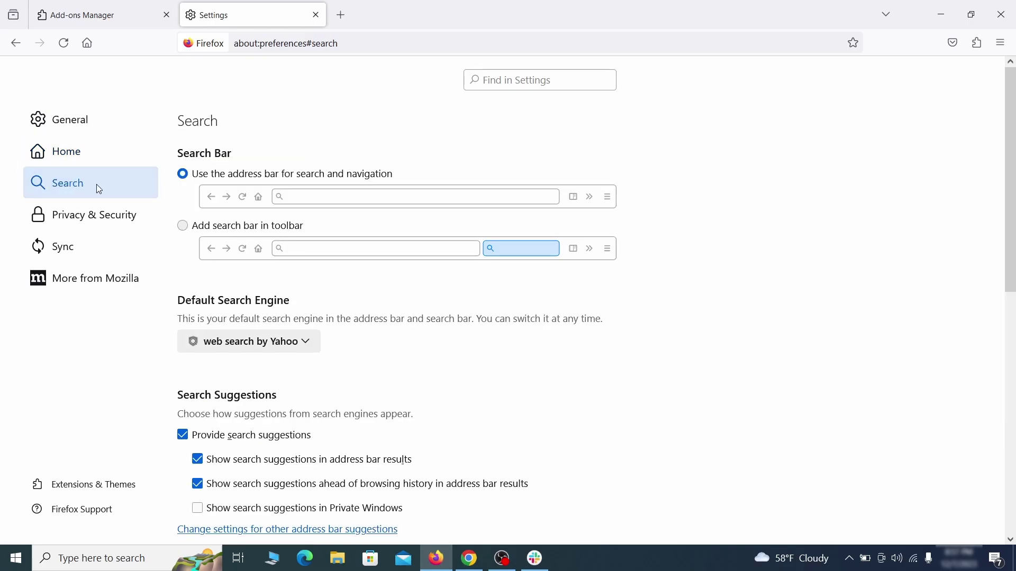
{"action": "scroll", "coordinate": [363, 281], "scroll_direction": "down", "scroll_amount": 2}
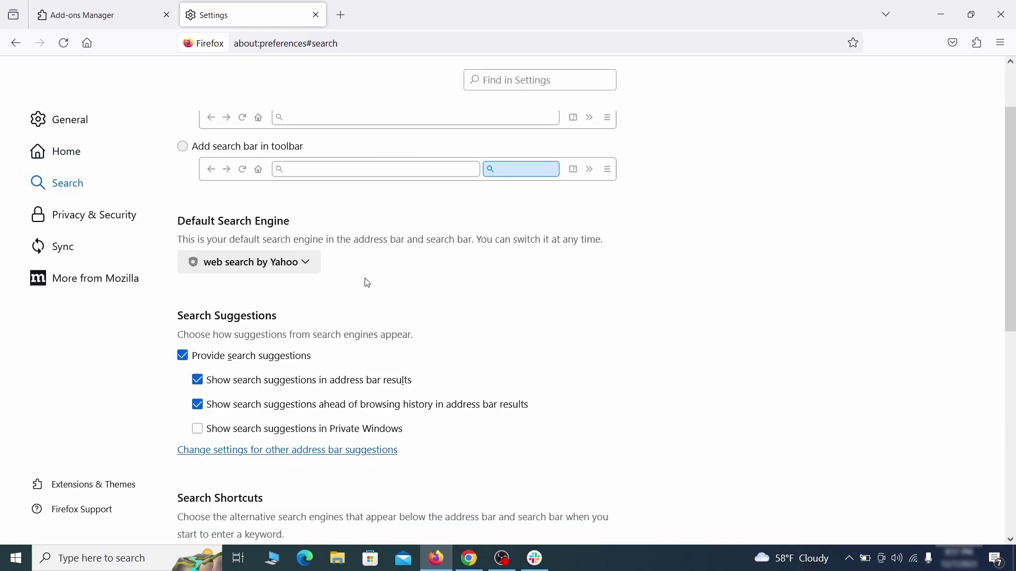
{"action": "left_click", "coordinate": [302, 266]}
{"action": "left_click", "coordinate": [295, 284]}
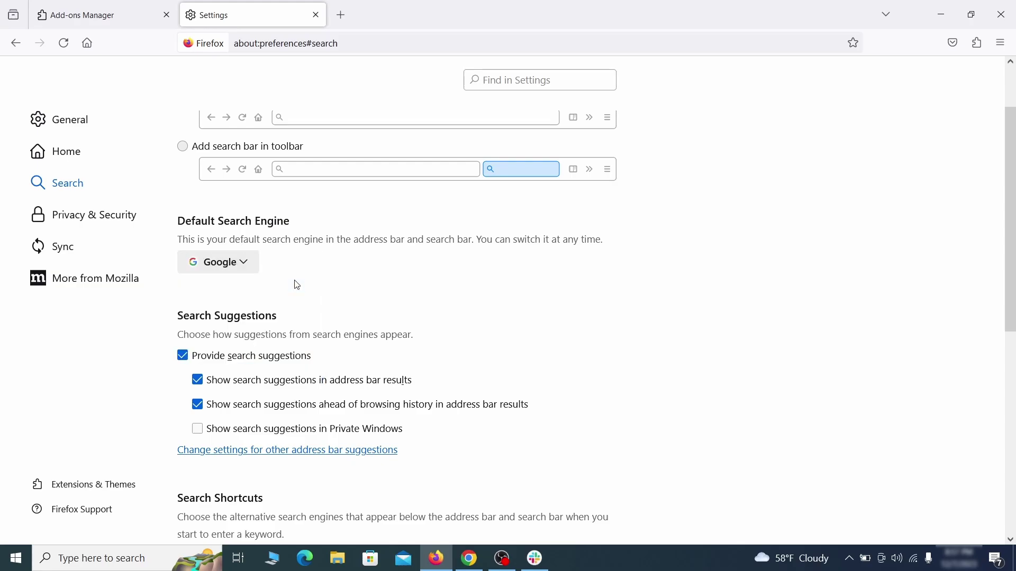
Remove the web search by Yahoo entry from Firefox's Search Shortcuts.
{"action": "scroll", "coordinate": [482, 298], "scroll_direction": "down", "scroll_amount": 5}
{"action": "scroll", "coordinate": [544, 275], "scroll_direction": "down", "scroll_amount": 3}
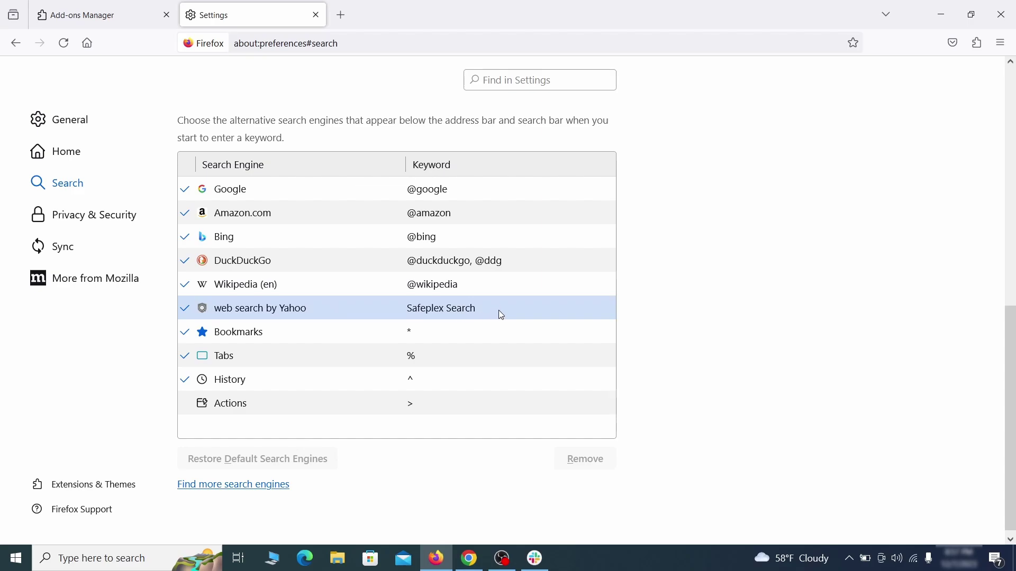
{"action": "left_click", "coordinate": [505, 315]}
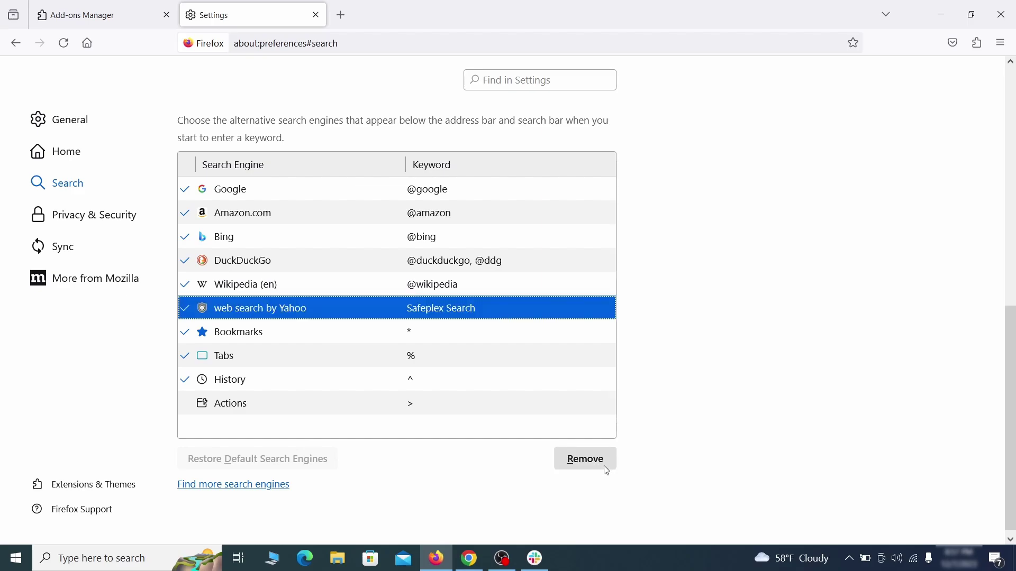
{"action": "left_click", "coordinate": [586, 460]}
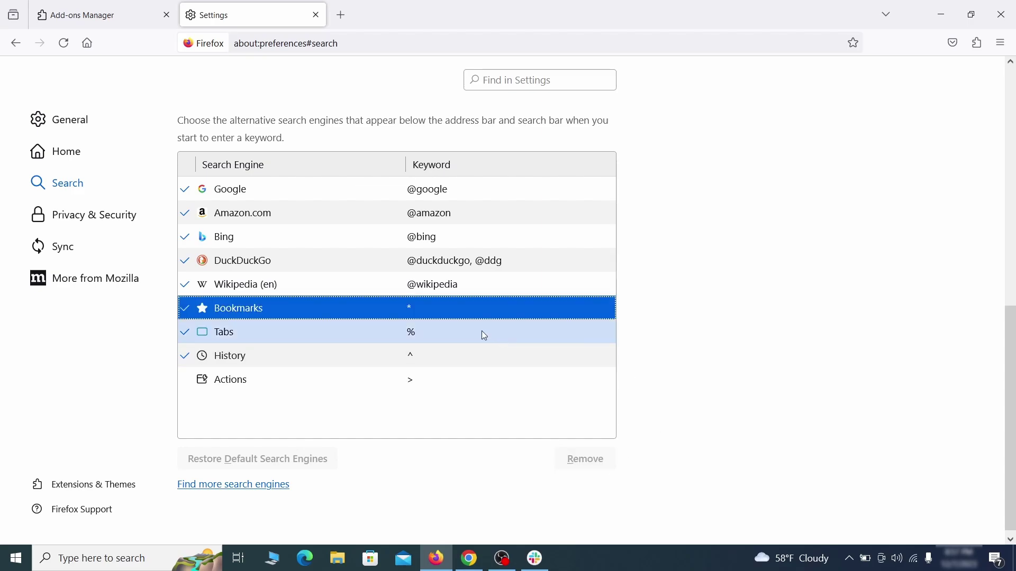
{"action": "scroll", "coordinate": [482, 332], "scroll_direction": "up", "scroll_amount": 3}
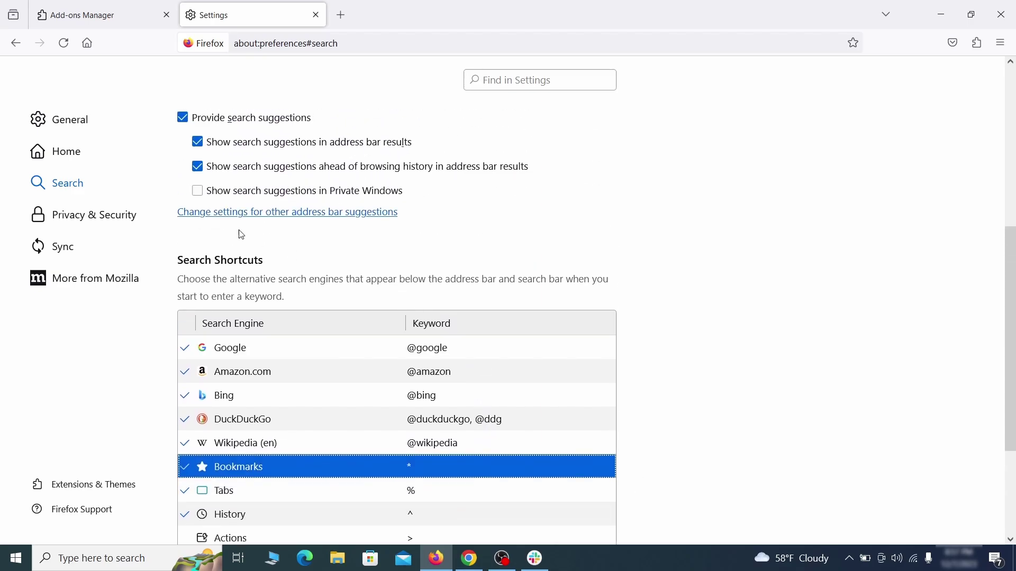
Clear all Firefox cookies, site data and cached web content.
{"action": "left_click", "coordinate": [98, 213]}
{"action": "scroll", "coordinate": [675, 244], "scroll_direction": "down", "scroll_amount": 10}
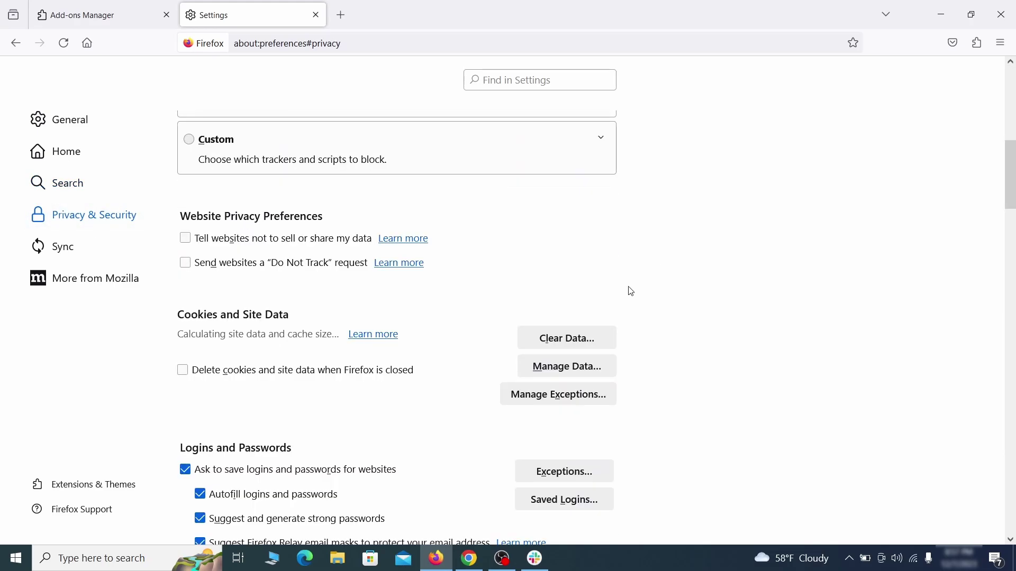
{"action": "left_click", "coordinate": [565, 336]}
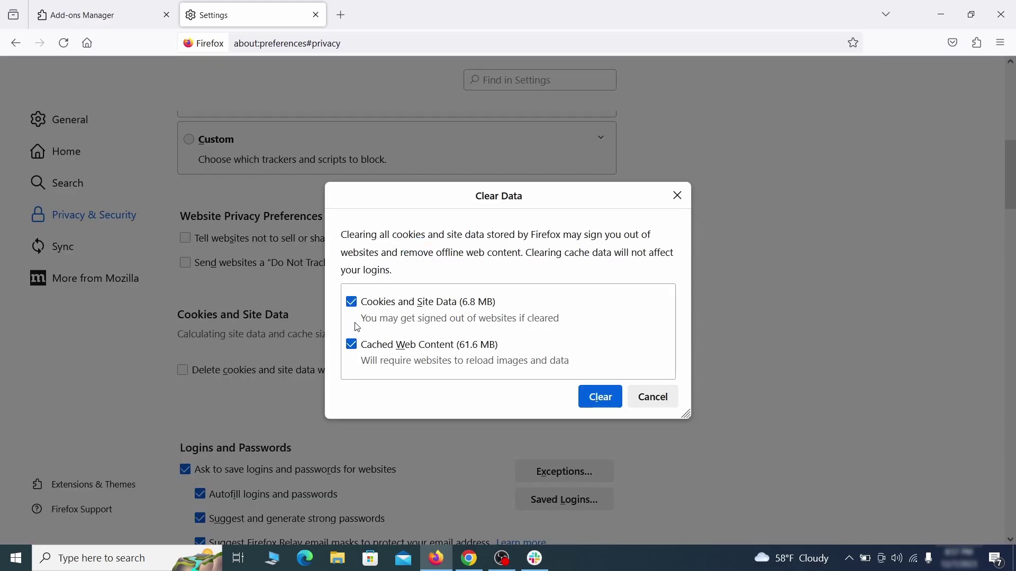
{"action": "left_click", "coordinate": [619, 400]}
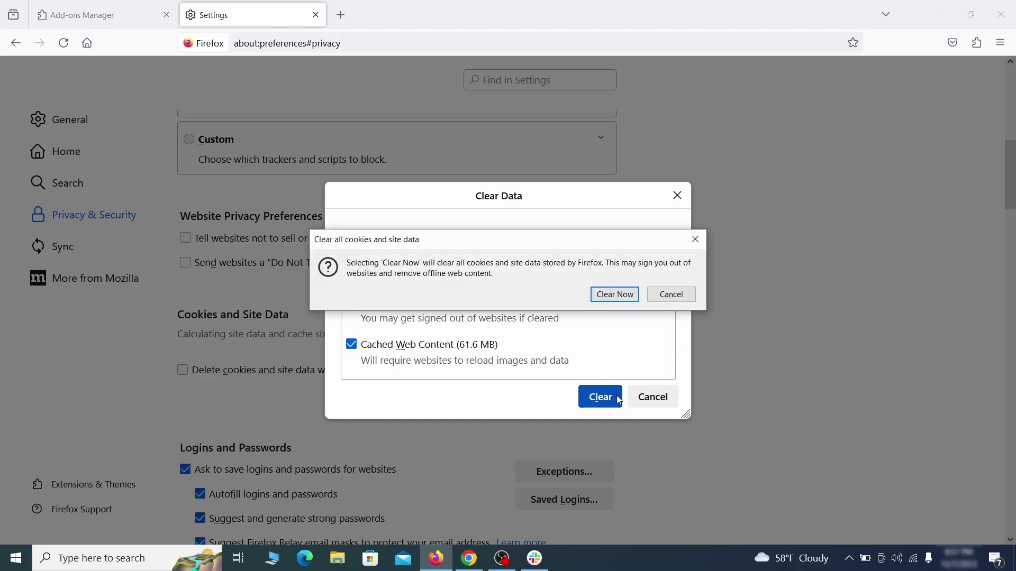
{"action": "left_click", "coordinate": [619, 295]}
Show the sites allowed to send notifications under Firefox Permissions.
{"action": "scroll", "coordinate": [691, 326], "scroll_direction": "down", "scroll_amount": 12}
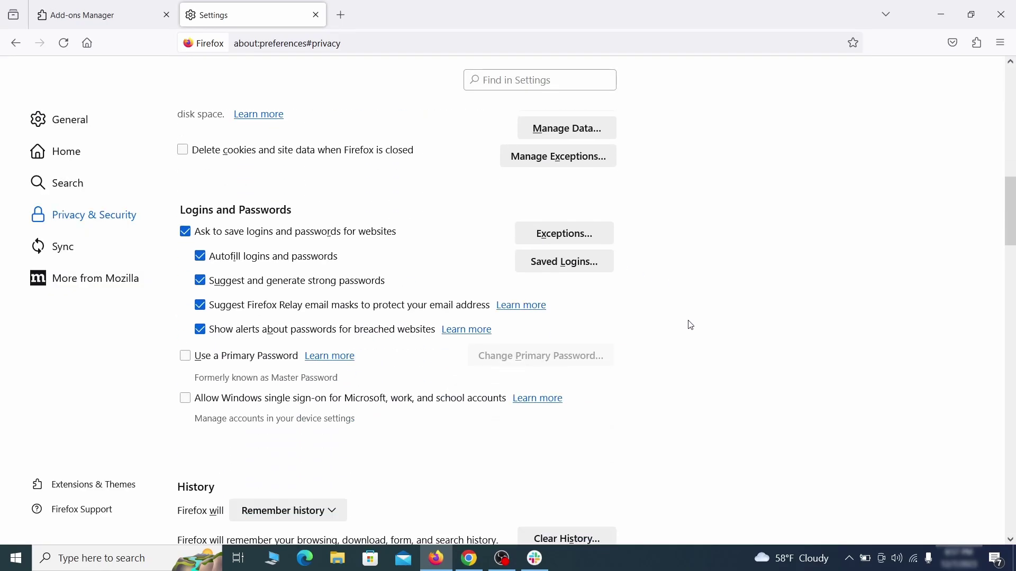
{"action": "scroll", "coordinate": [691, 326], "scroll_direction": "down", "scroll_amount": 2}
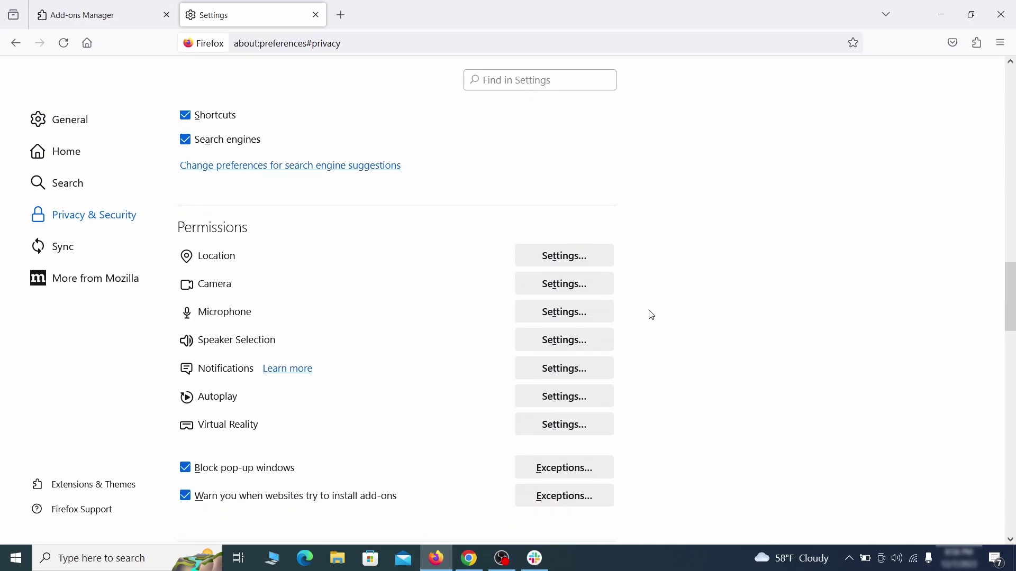
{"action": "left_click", "coordinate": [586, 371]}
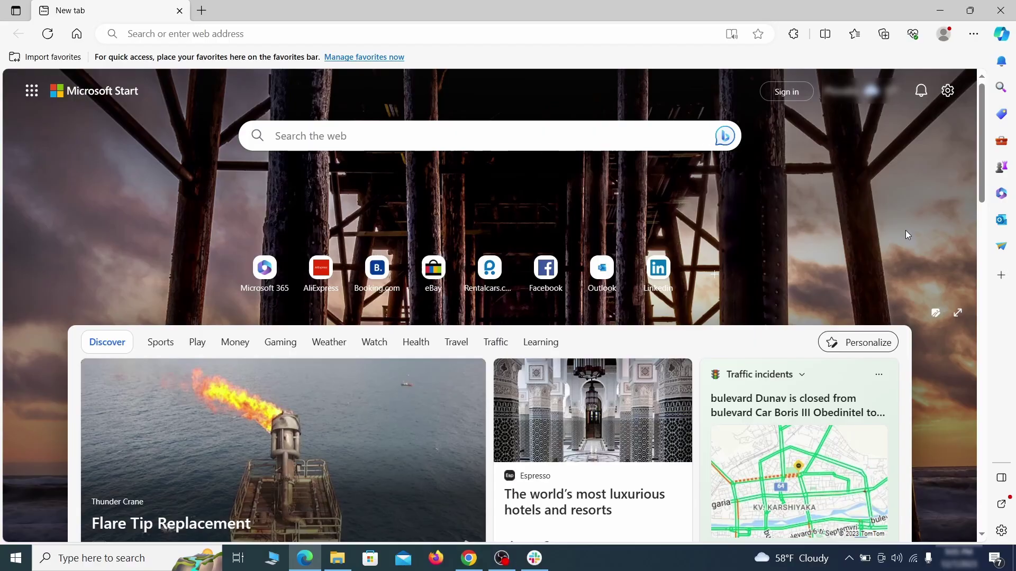
Switch off Quidco Cashback Reminder on Edge's Manage extensions page and begin removing it.
{"action": "left_click", "coordinate": [974, 35]}
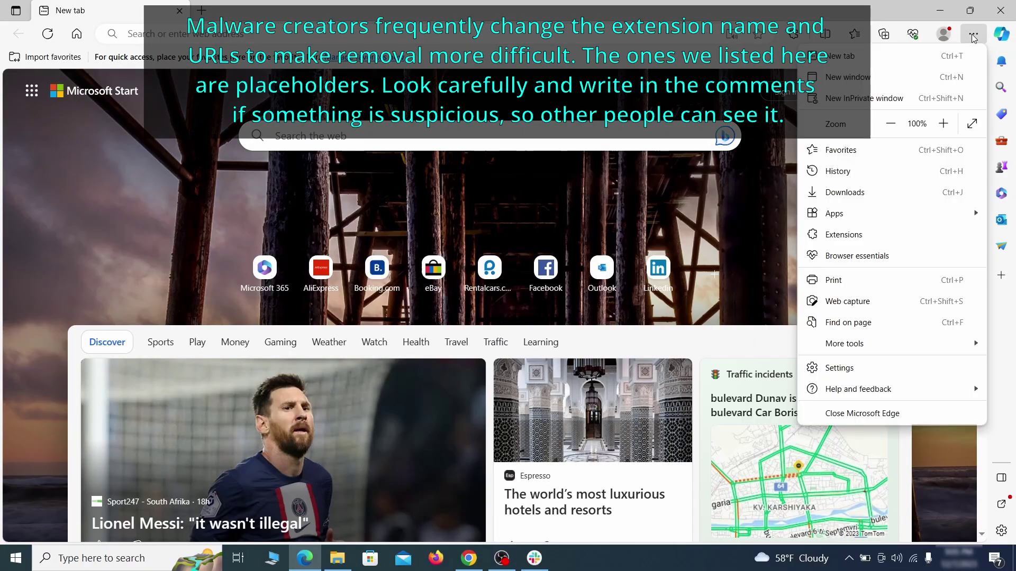
{"action": "left_click", "coordinate": [873, 233]}
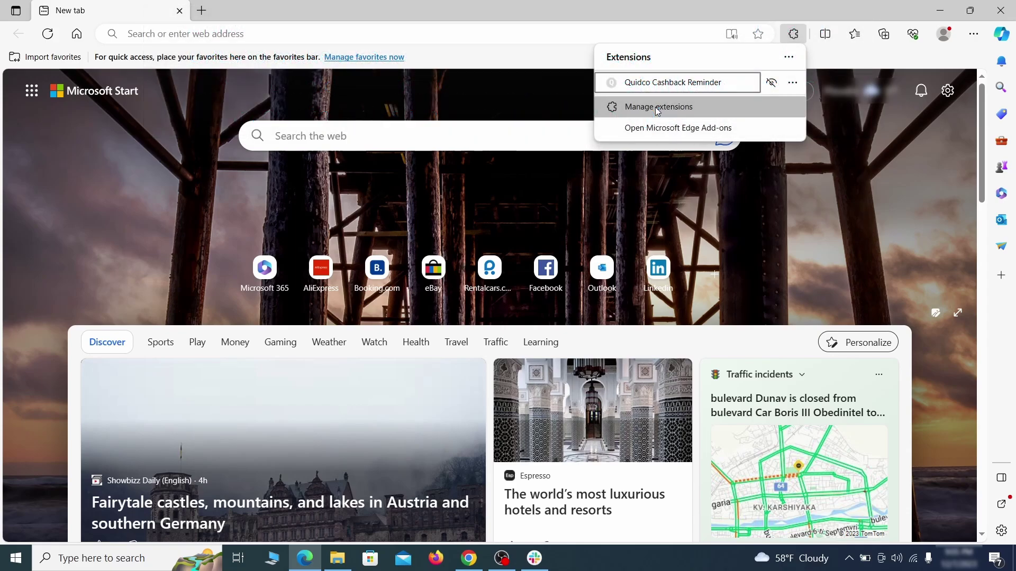
{"action": "left_click", "coordinate": [657, 108]}
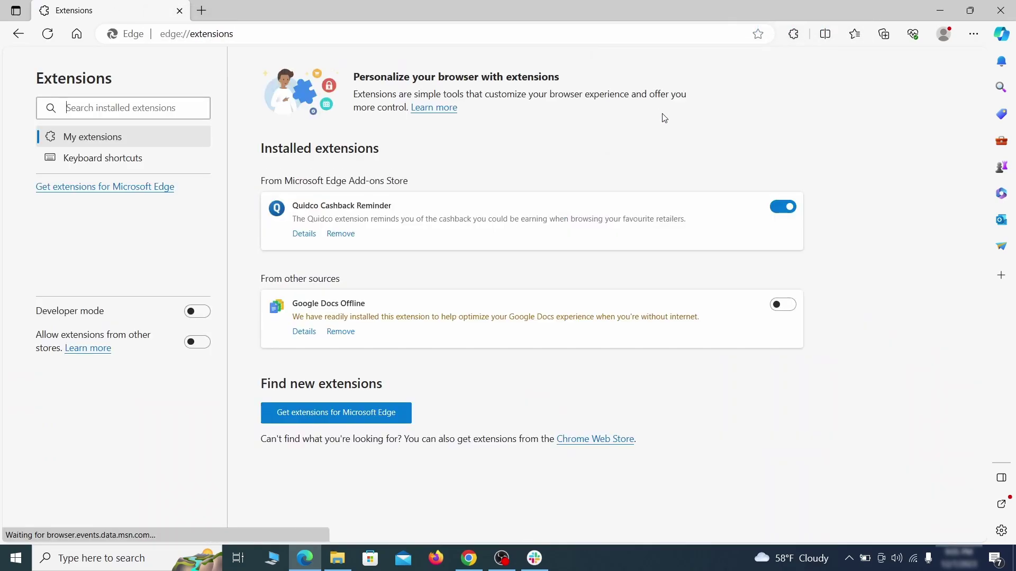
{"action": "left_click", "coordinate": [783, 207]}
{"action": "left_click", "coordinate": [339, 235]}
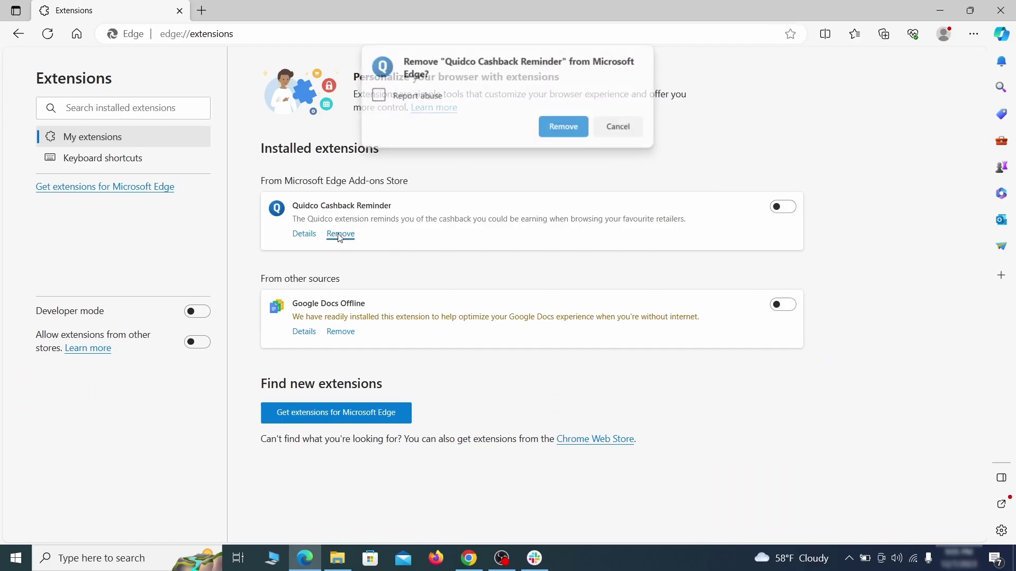
Confirm the Quidco removal, then clear Edge's last-hour browsing data with every category checked.
{"action": "left_click", "coordinate": [564, 127]}
{"action": "key", "text": "ctrl+t"}
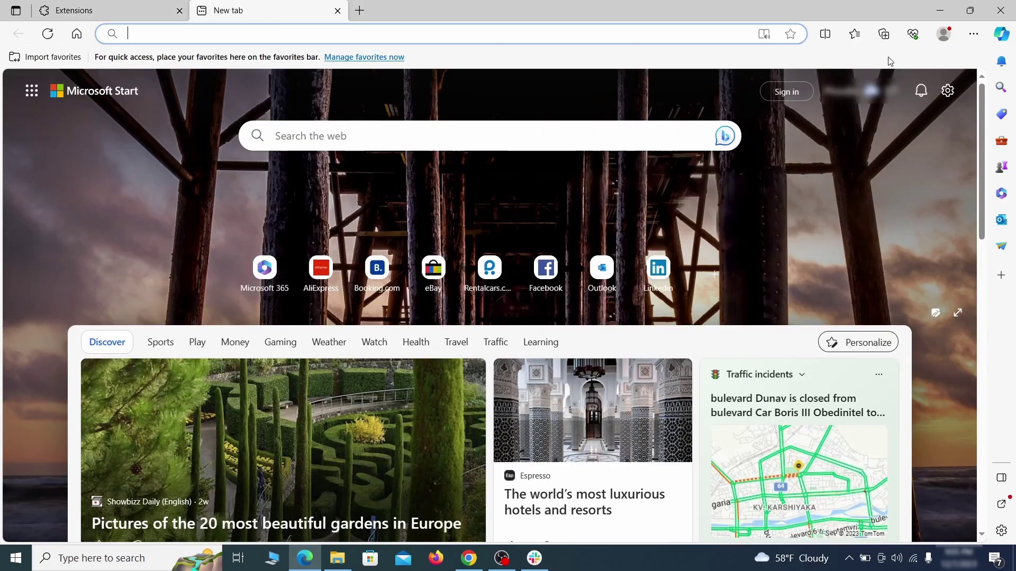
{"action": "left_click", "coordinate": [972, 37]}
{"action": "left_click", "coordinate": [841, 367]}
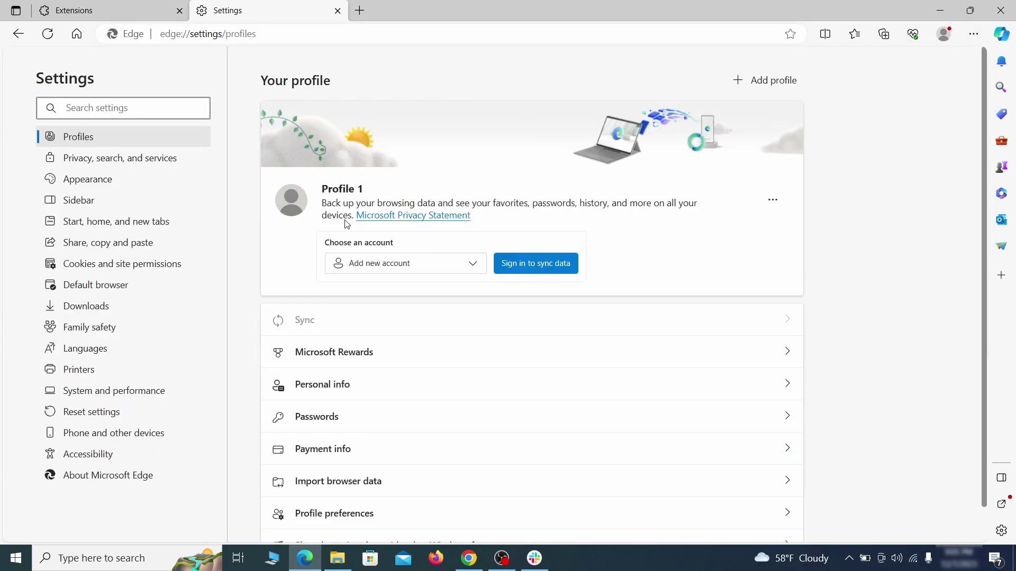
{"action": "left_click", "coordinate": [171, 160]}
{"action": "scroll", "coordinate": [550, 325], "scroll_direction": "down", "scroll_amount": 4}
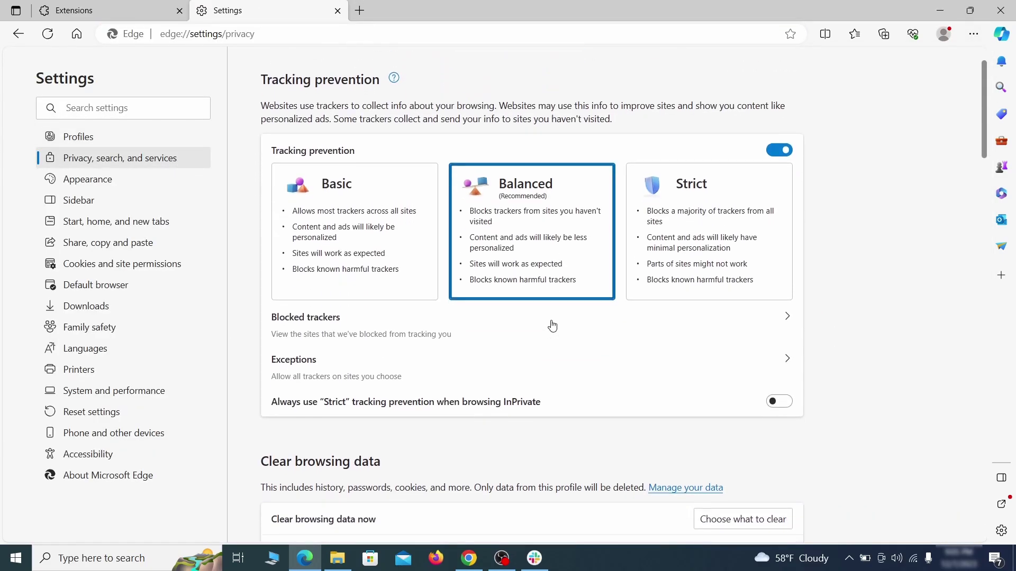
{"action": "left_click", "coordinate": [761, 369]}
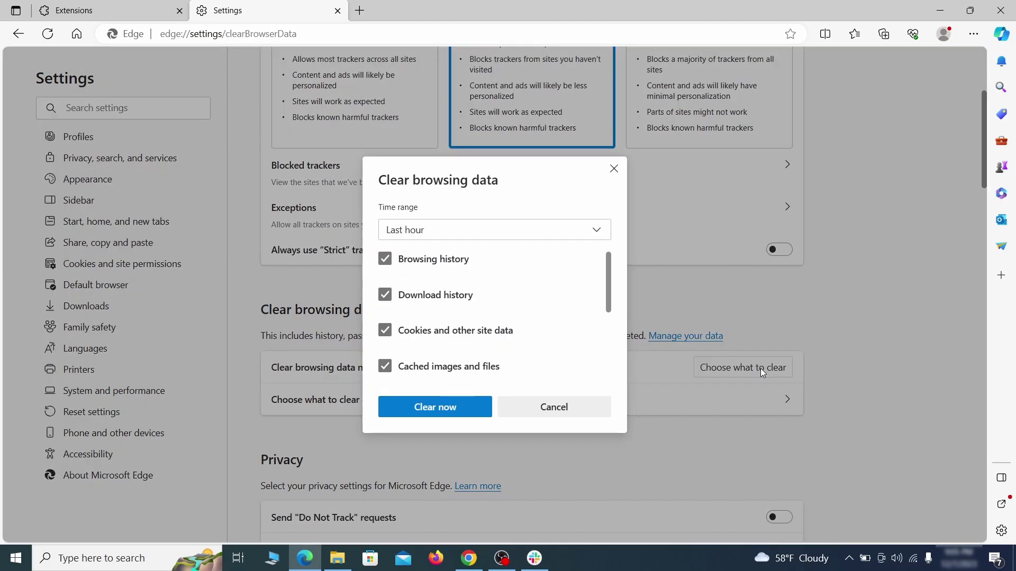
{"action": "scroll", "coordinate": [415, 303], "scroll_direction": "down", "scroll_amount": 5}
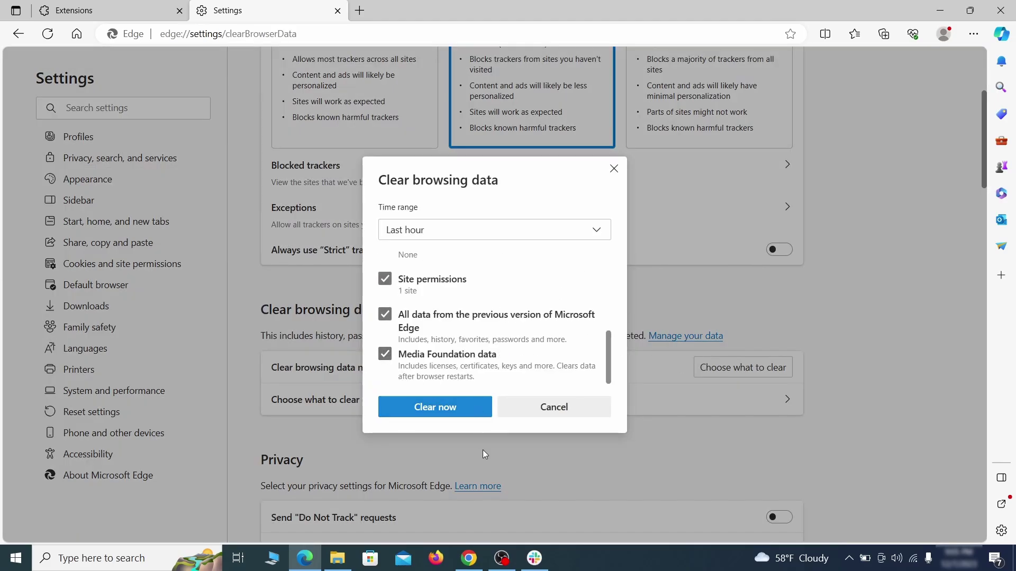
{"action": "scroll", "coordinate": [655, 301], "scroll_direction": "down", "scroll_amount": 15}
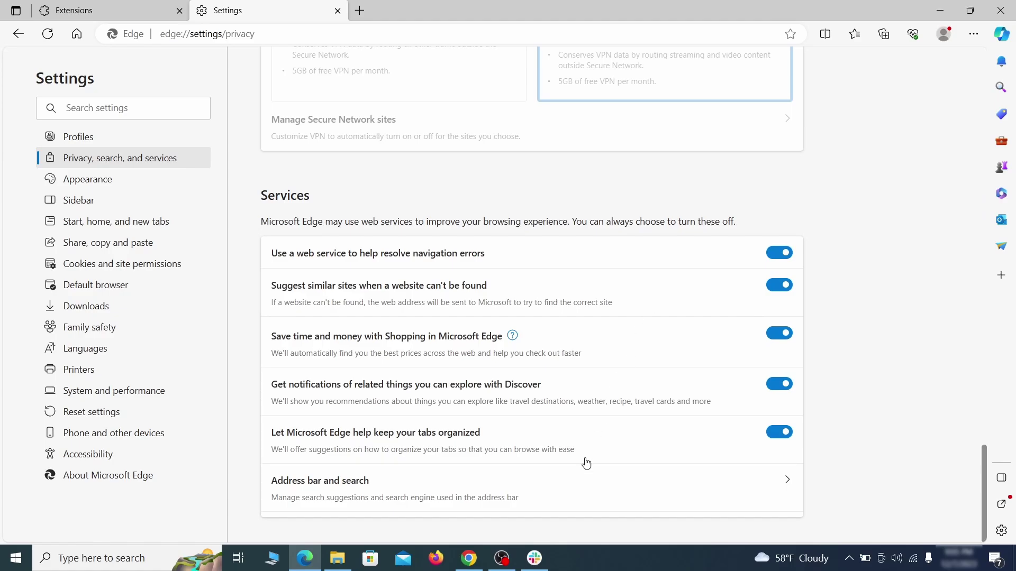
Set Google as Edge's default address-bar search engine.
{"action": "left_click", "coordinate": [580, 499]}
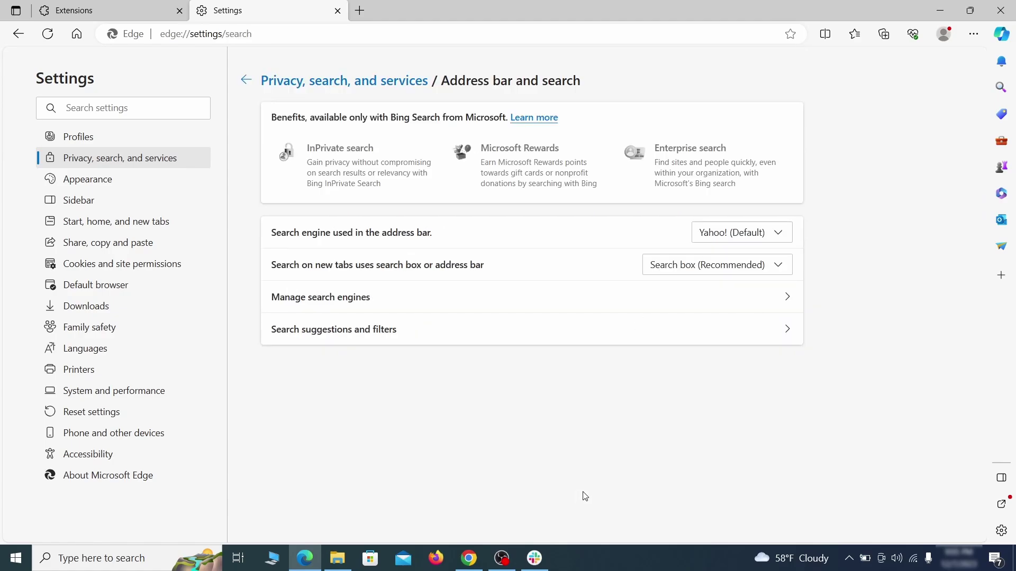
{"action": "left_click", "coordinate": [783, 235]}
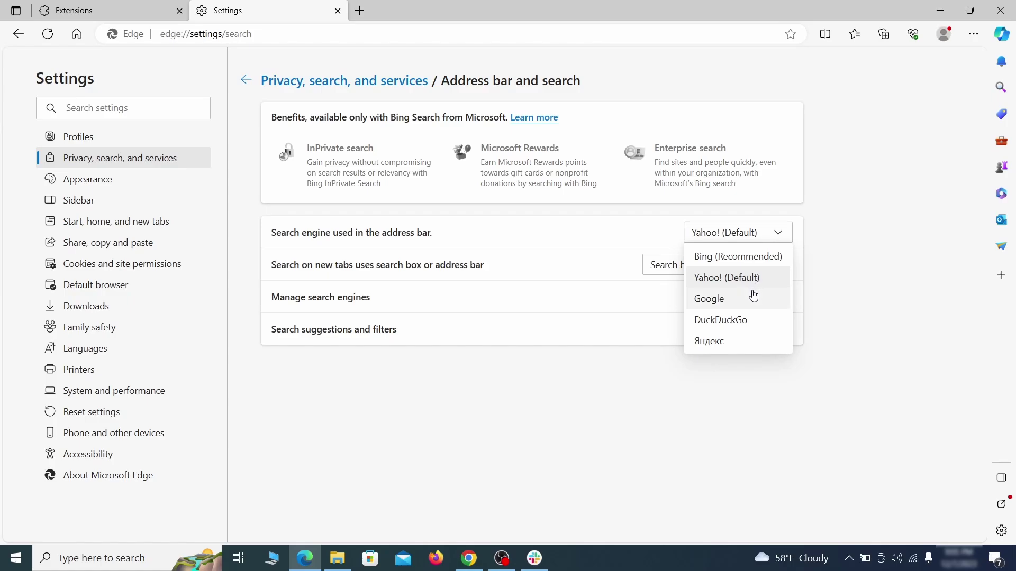
{"action": "left_click", "coordinate": [754, 297]}
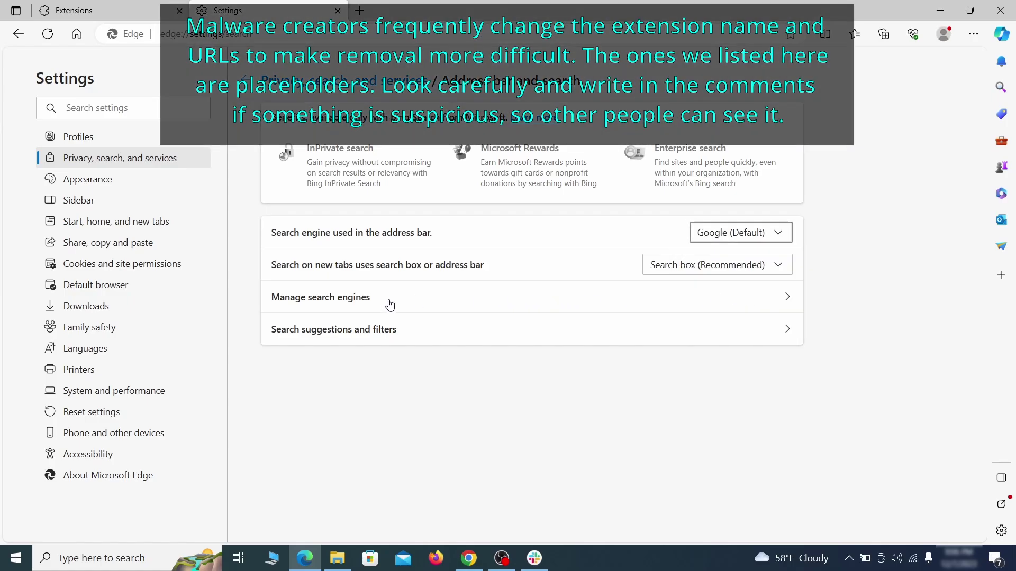
Delete ExampleRougeURL.com from Edge's managed search engines.
{"action": "left_click", "coordinate": [390, 306]}
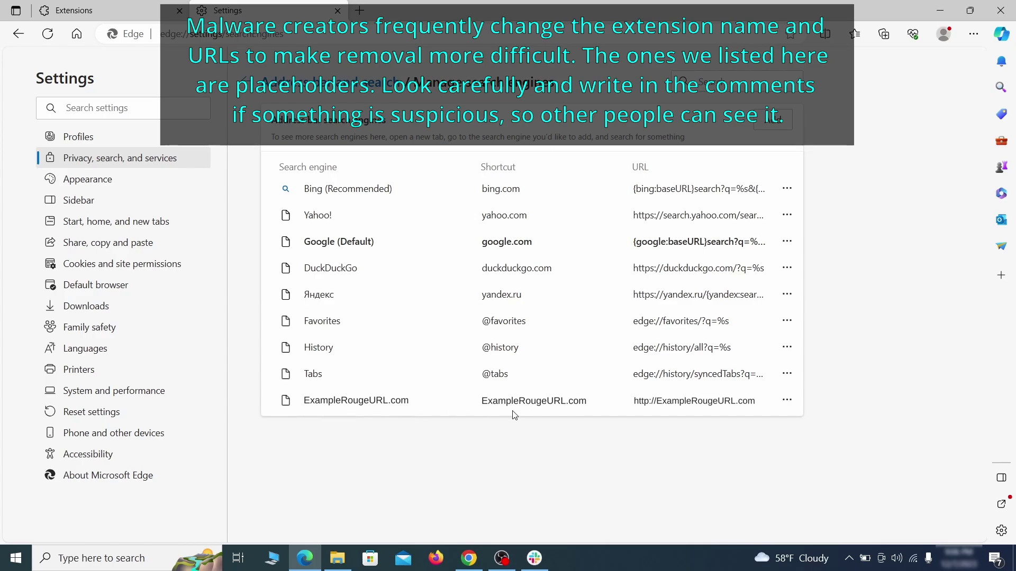
{"action": "left_click", "coordinate": [786, 400]}
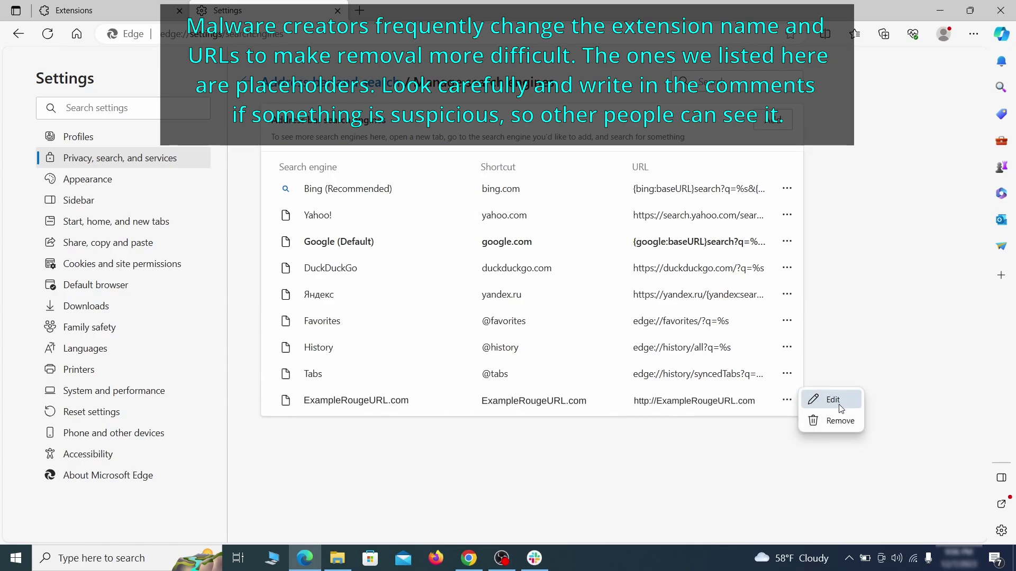
{"action": "left_click", "coordinate": [840, 421]}
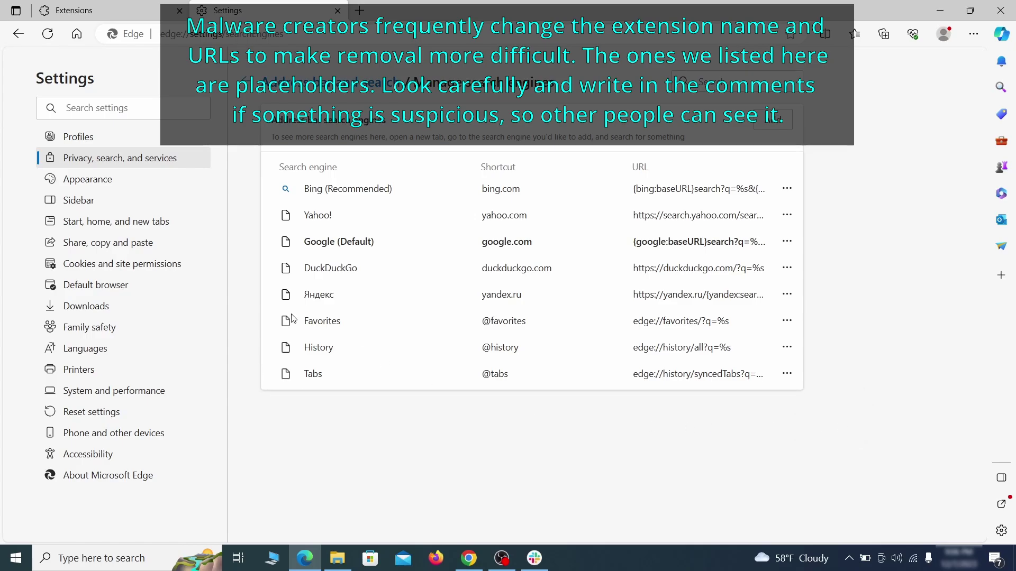
Delete the ExampleRougeURL.com page from Edge's startup pages.
{"action": "left_click", "coordinate": [127, 222]}
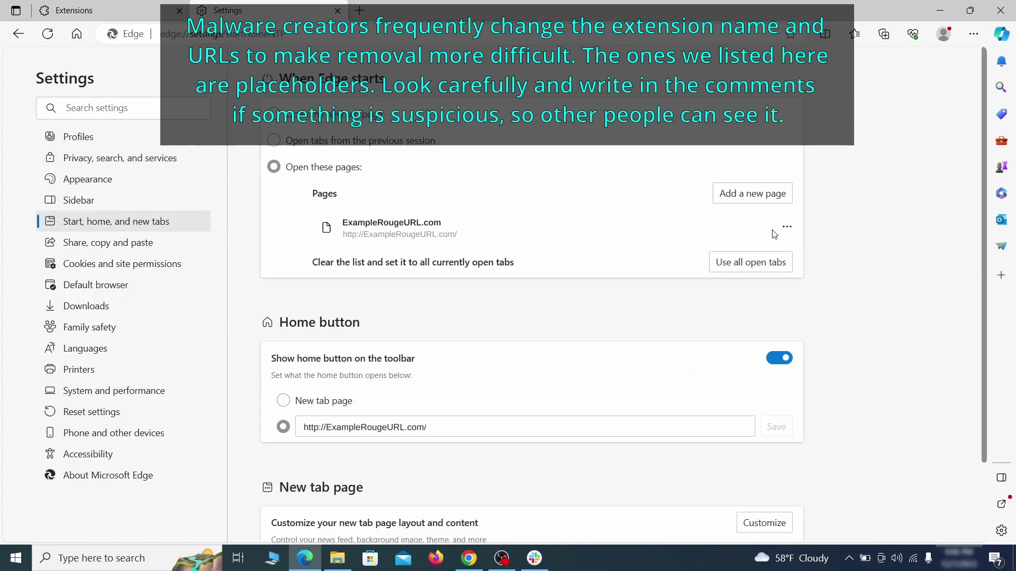
{"action": "left_click", "coordinate": [786, 227]}
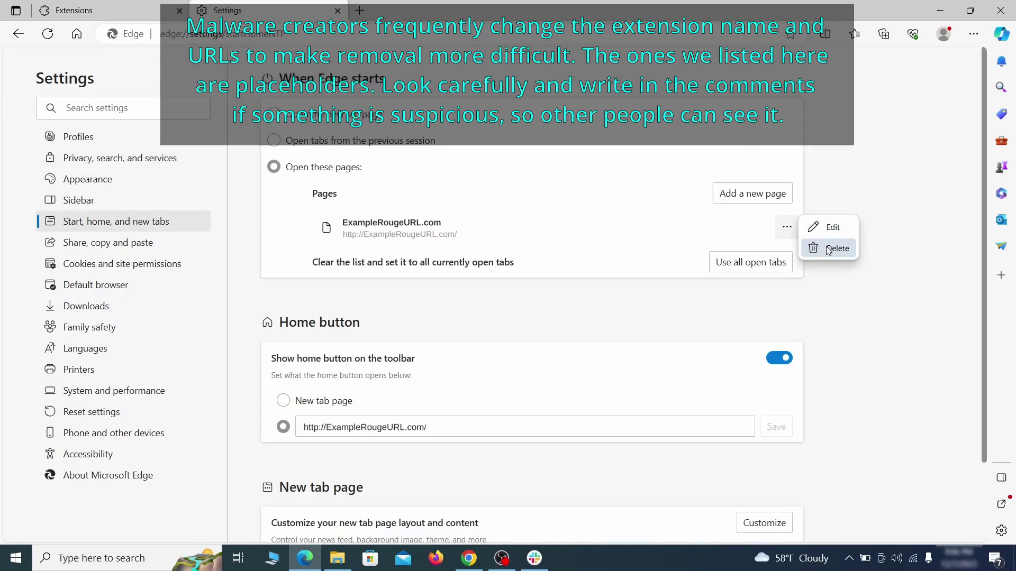
{"action": "left_click", "coordinate": [828, 248]}
Erase the rogue home address and make Edge's home button open the New tab page.
{"action": "left_click", "coordinate": [449, 377]}
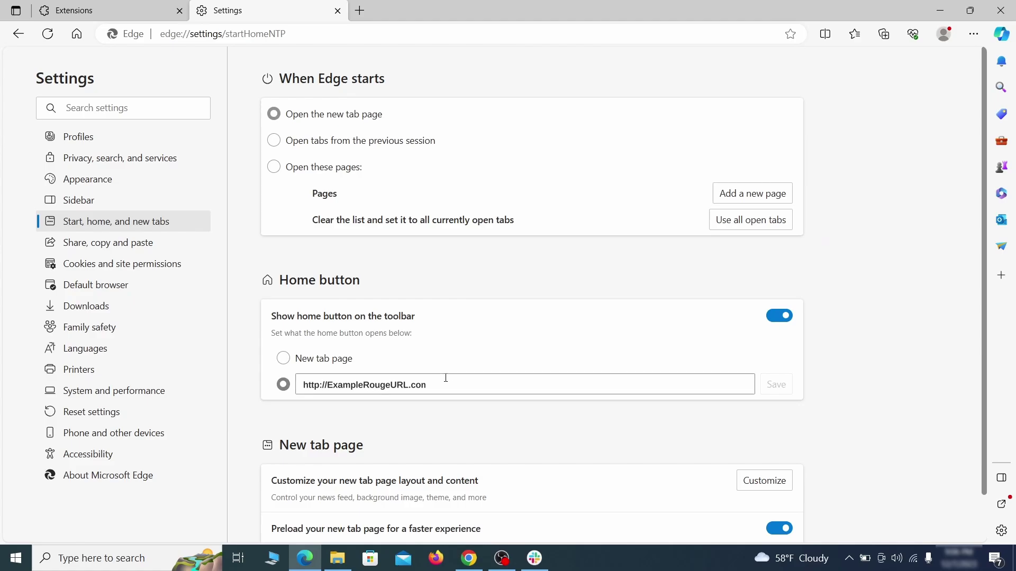
{"action": "triple_click", "coordinate": [441, 380]}
{"action": "key", "text": "BackSpace"}
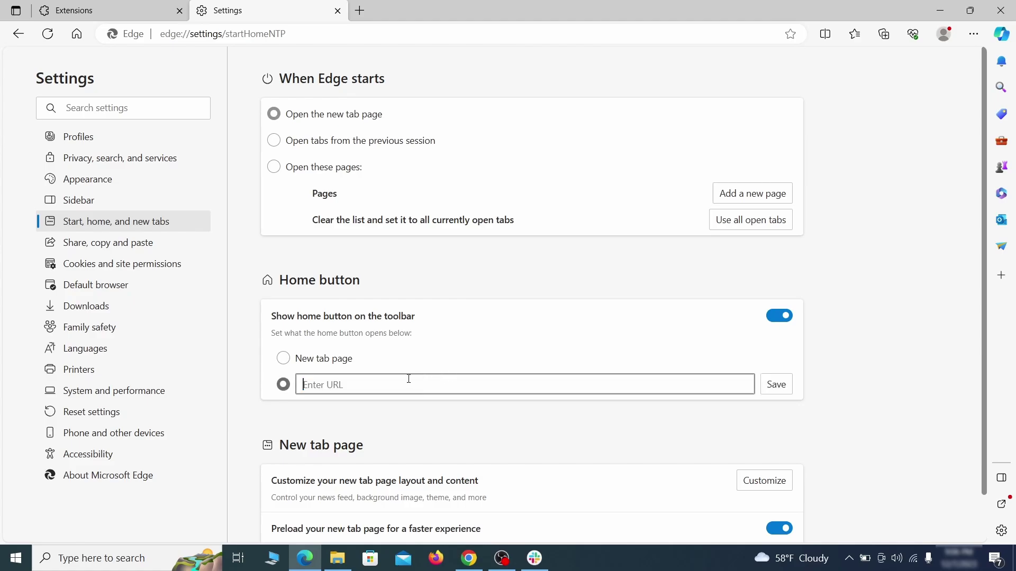
{"action": "left_click", "coordinate": [283, 359]}
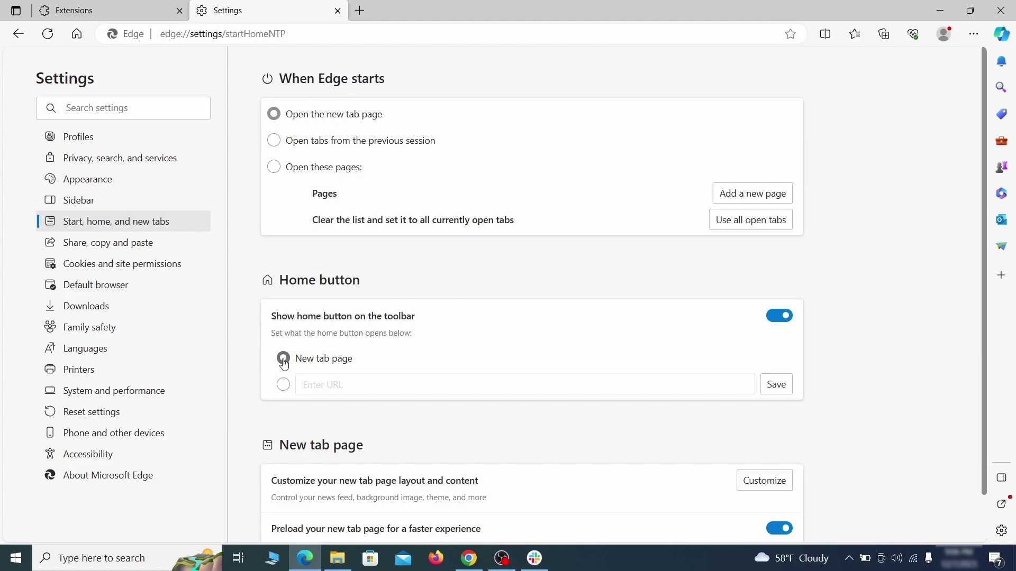
Open Edge's Notifications site permissions, which list ExampleRougeURL.com as allowed.
{"action": "left_click", "coordinate": [274, 140]}
{"action": "left_click", "coordinate": [187, 266]}
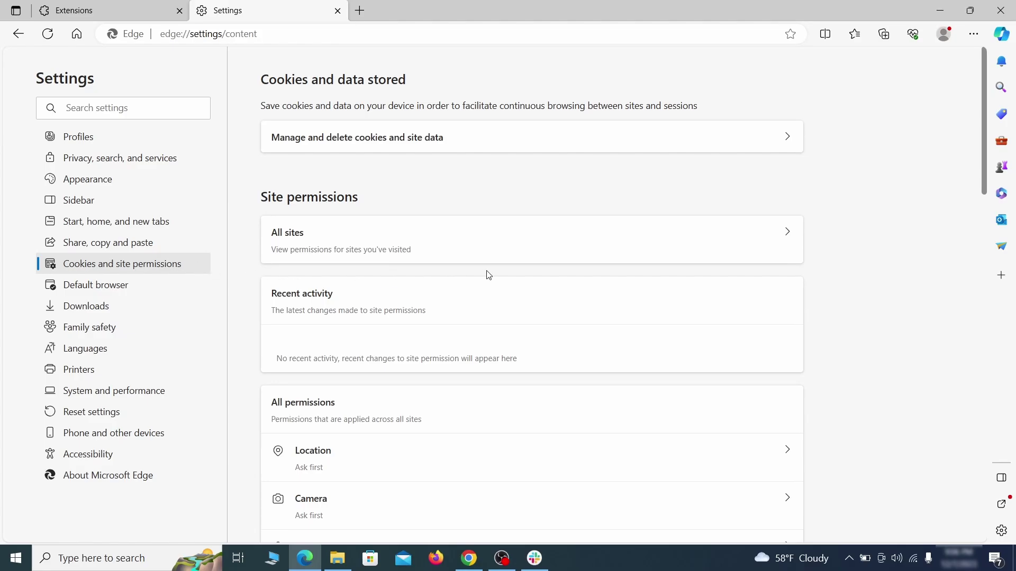
{"action": "scroll", "coordinate": [489, 274], "scroll_direction": "down", "scroll_amount": 5}
{"action": "scroll", "coordinate": [493, 272], "scroll_direction": "down", "scroll_amount": 2}
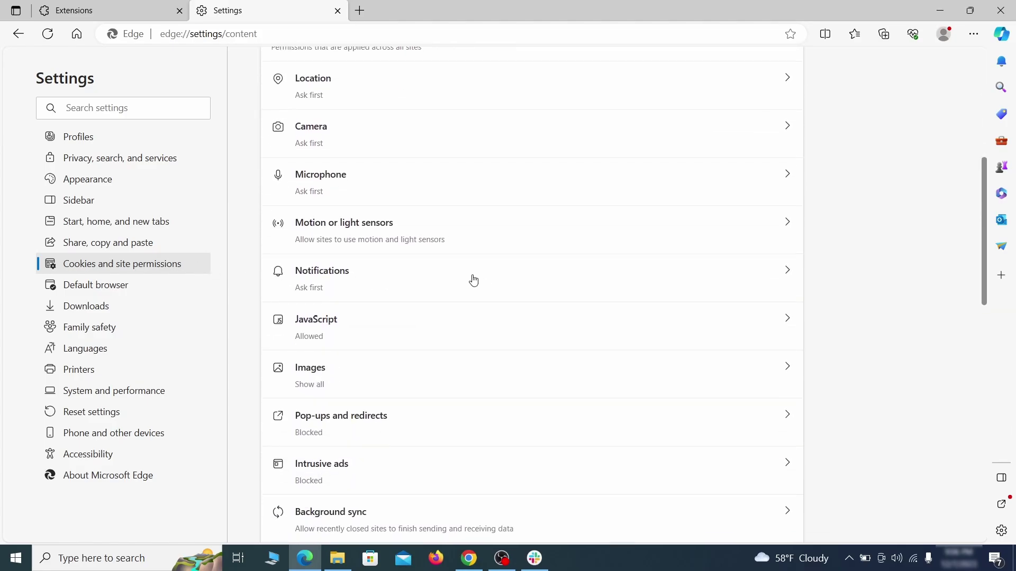
{"action": "left_click", "coordinate": [474, 280]}
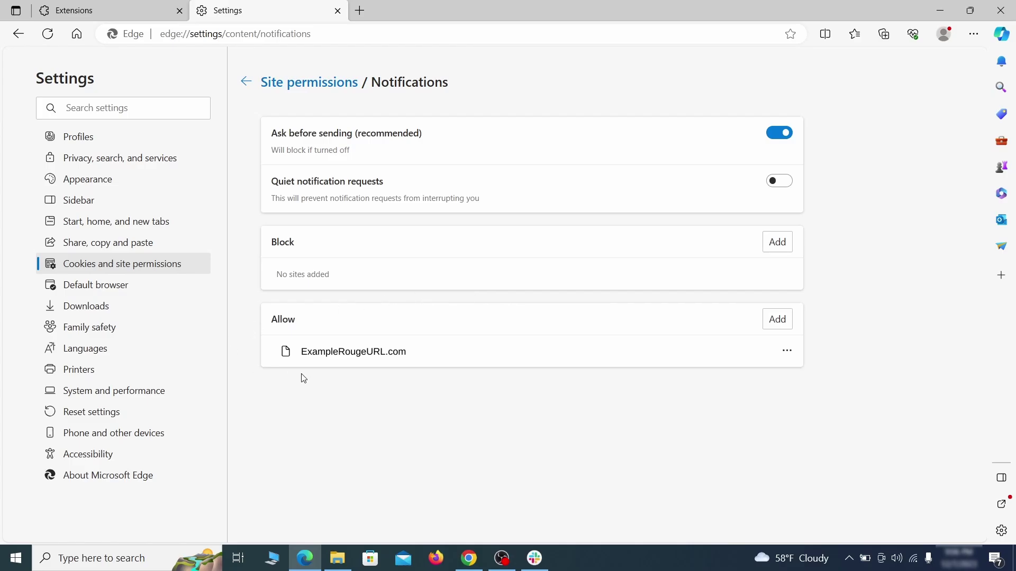